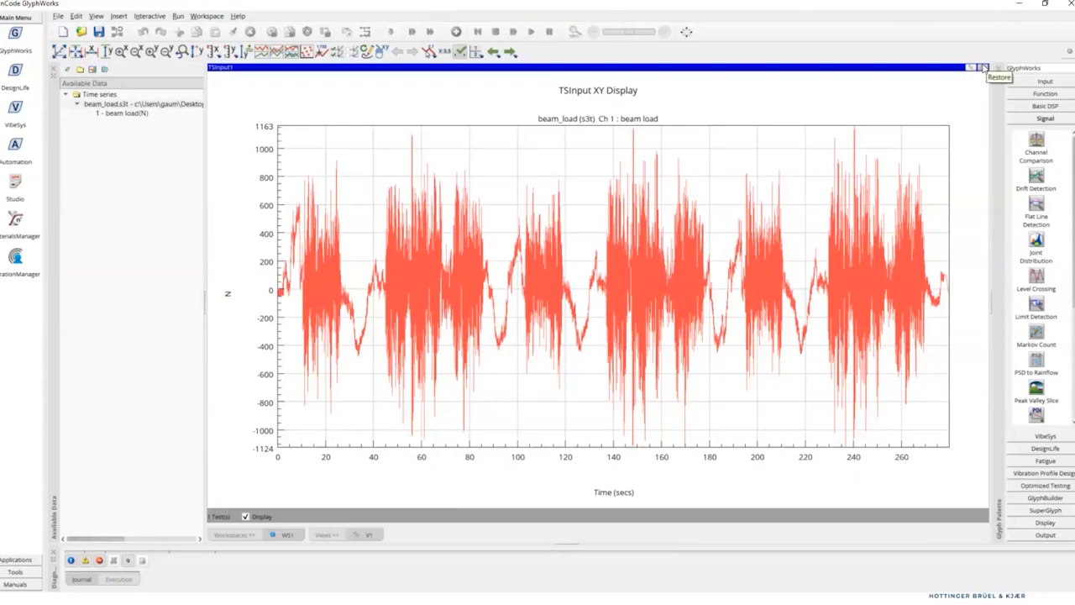
- Restore the maximized time series input, add a Potential Damage glyph to its right, and connect the time series output to it
left_click(983, 67)
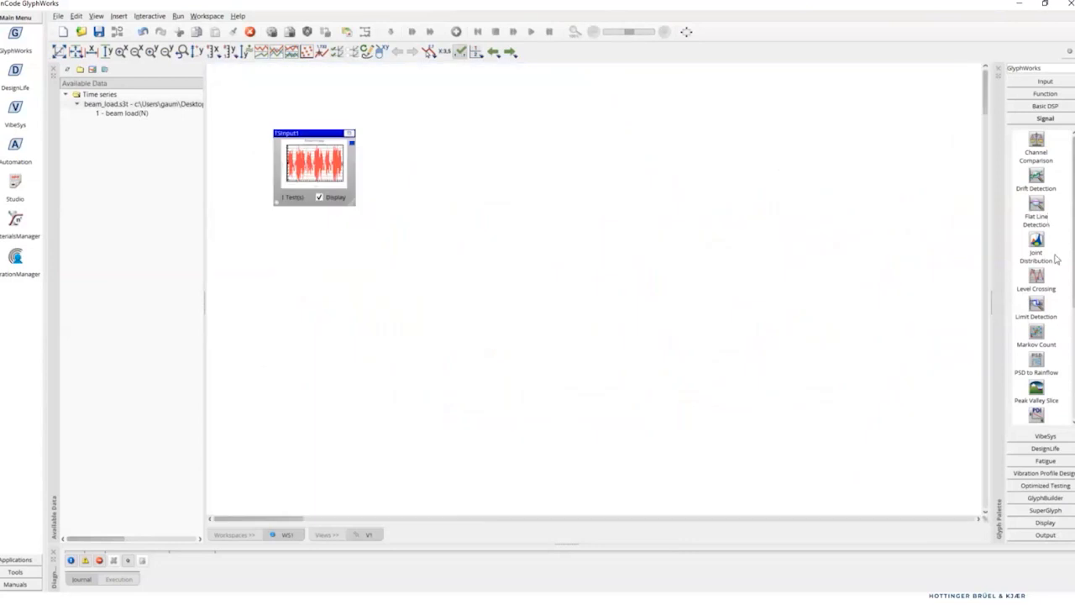
left_click_drag(993, 301, 952, 287)
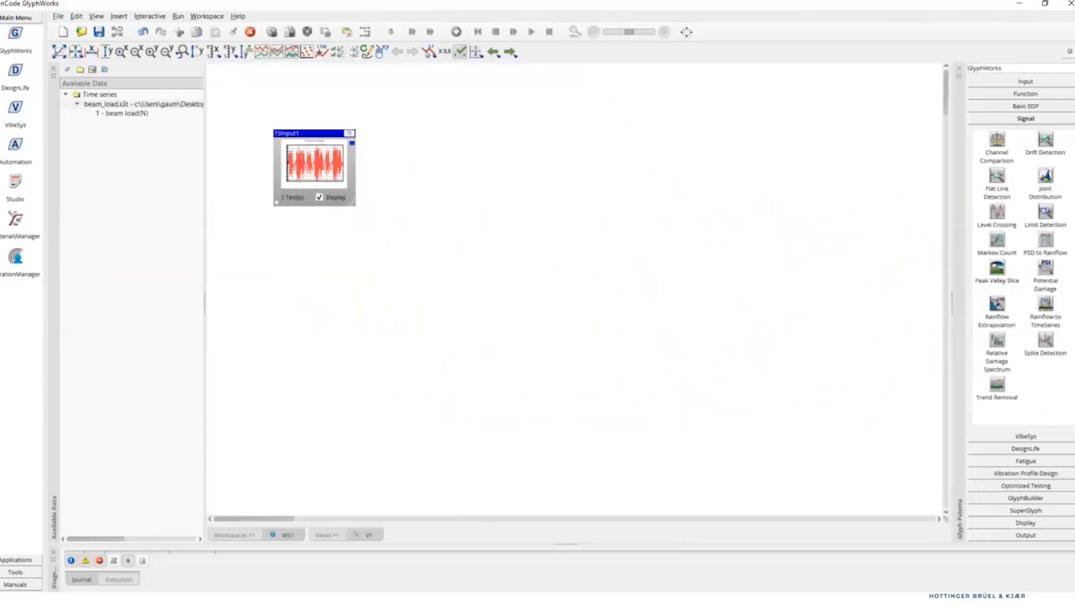
left_click(1036, 95)
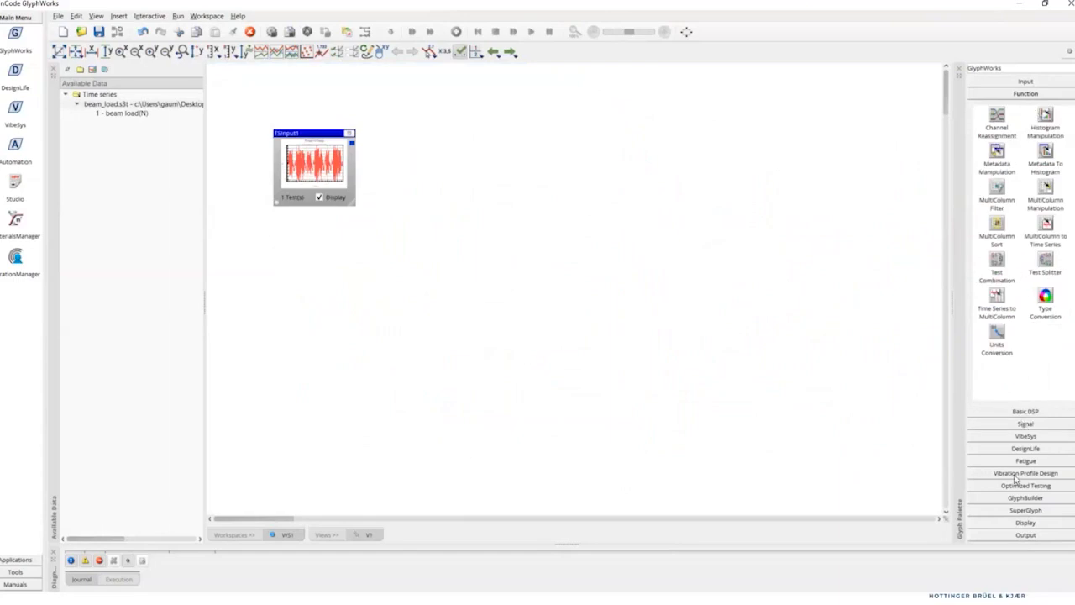
left_click(1025, 412)
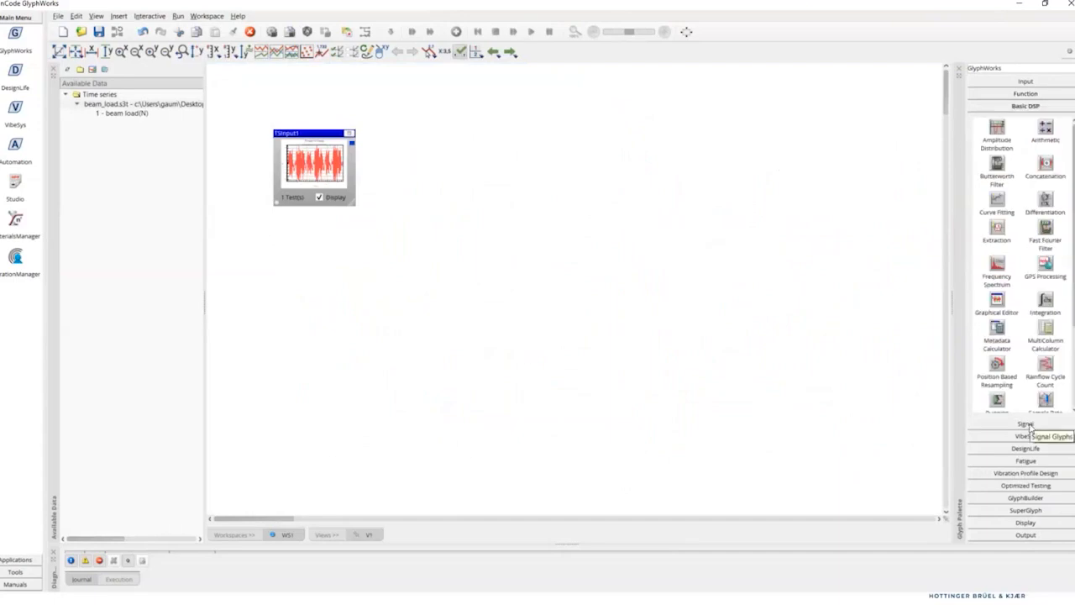
left_click(1029, 426)
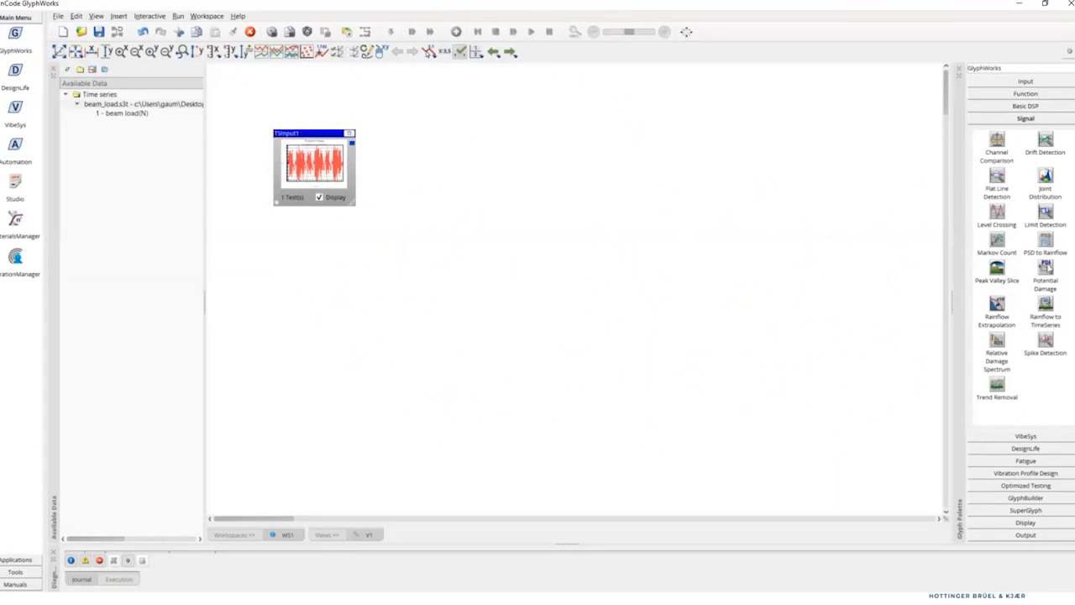
left_click_drag(1047, 269, 473, 145)
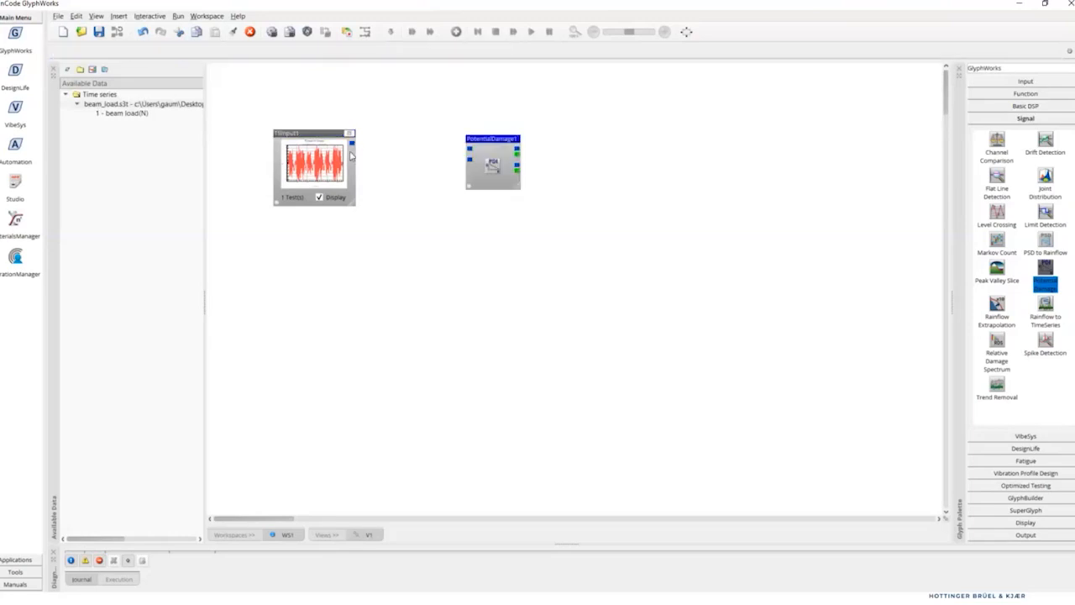
mouse_move(346, 148)
left_mouse_down()
mouse_move(471, 156)
mouse_move(484, 135)
left_mouse_up()
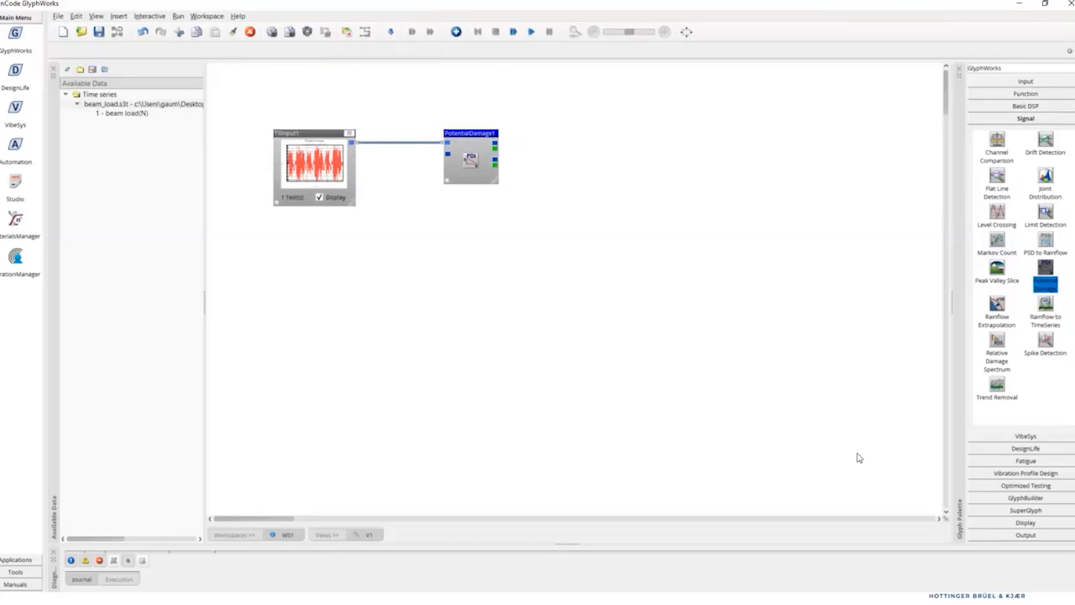
- Add a Metadata Display glyph and connect it to Time Series Output 1 of the Potential Damage glyph
left_click(1026, 523)
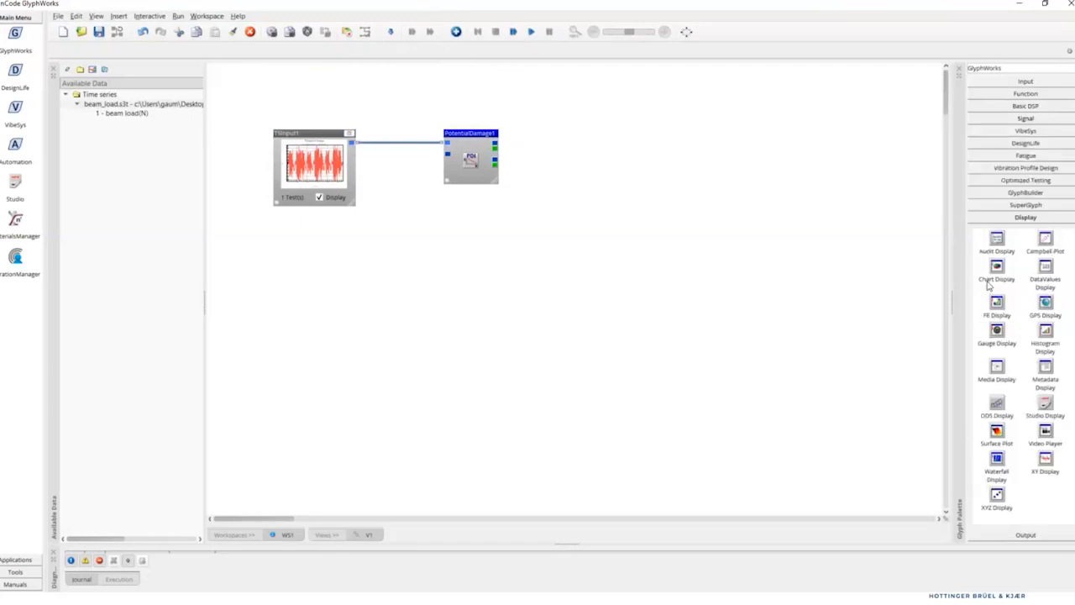
left_click_drag(1046, 372, 623, 127)
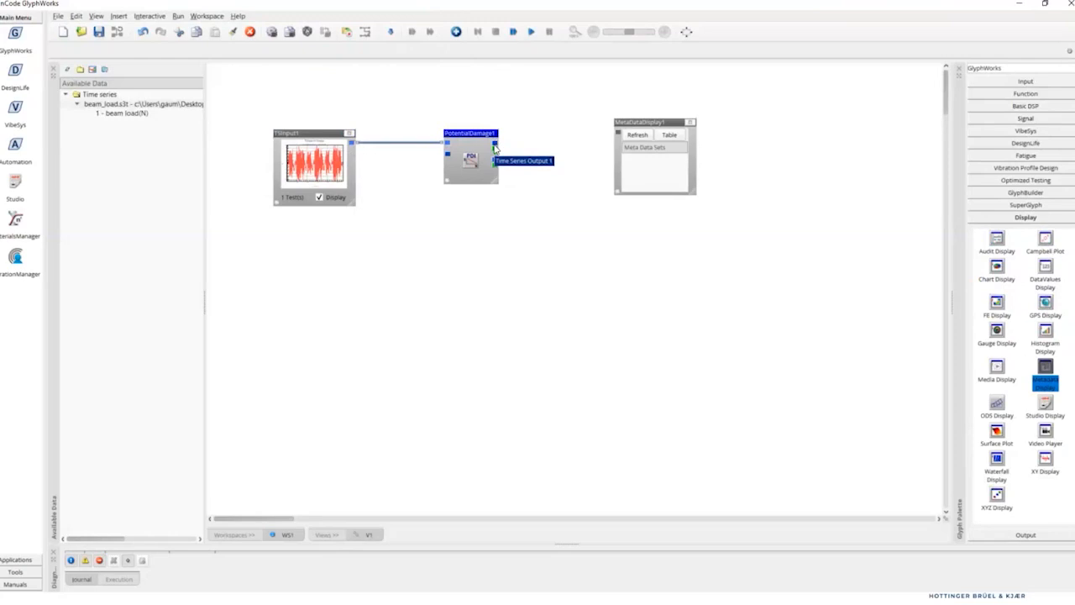
left_click_drag(495, 144, 619, 135)
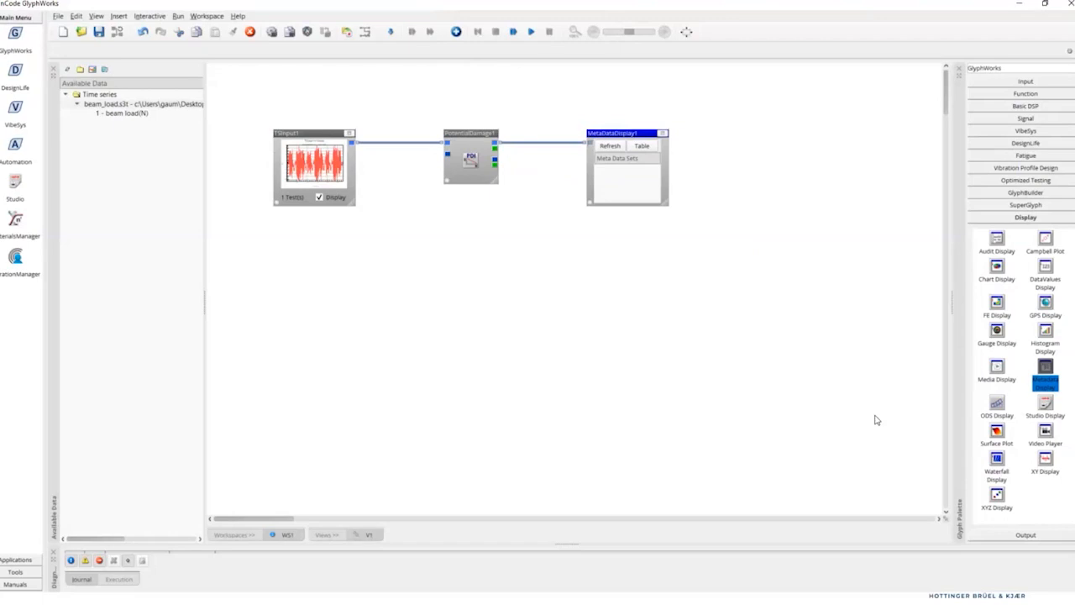
- Add a Rainflow Cycle Count glyph fed by the time series input and attach a Histogram Display to its output
left_click(1018, 107)
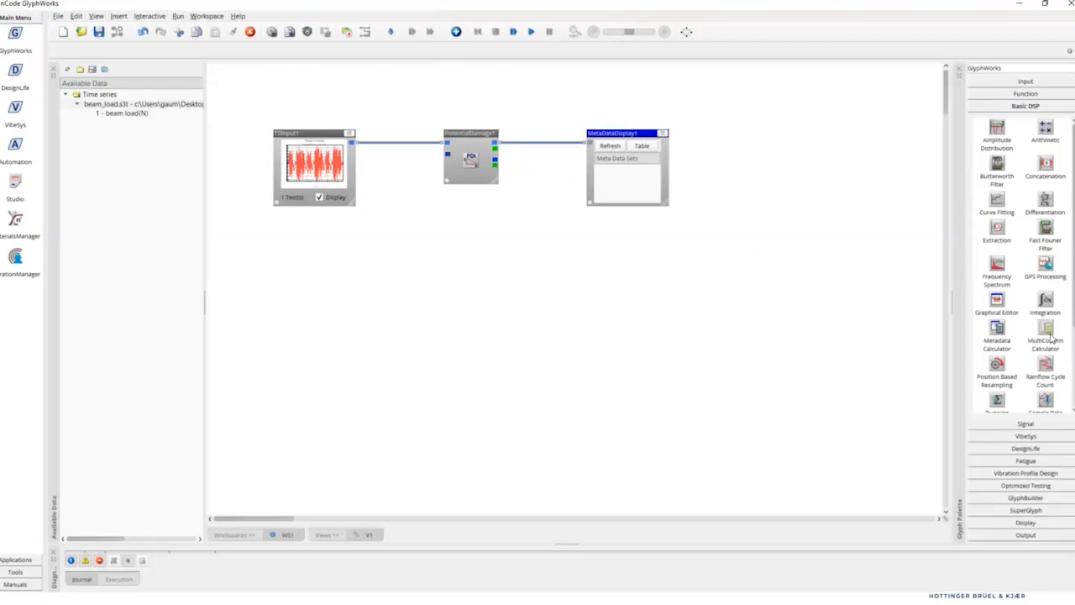
scroll(1020, 252, "down", 1)
left_click_drag(1048, 338, 421, 263)
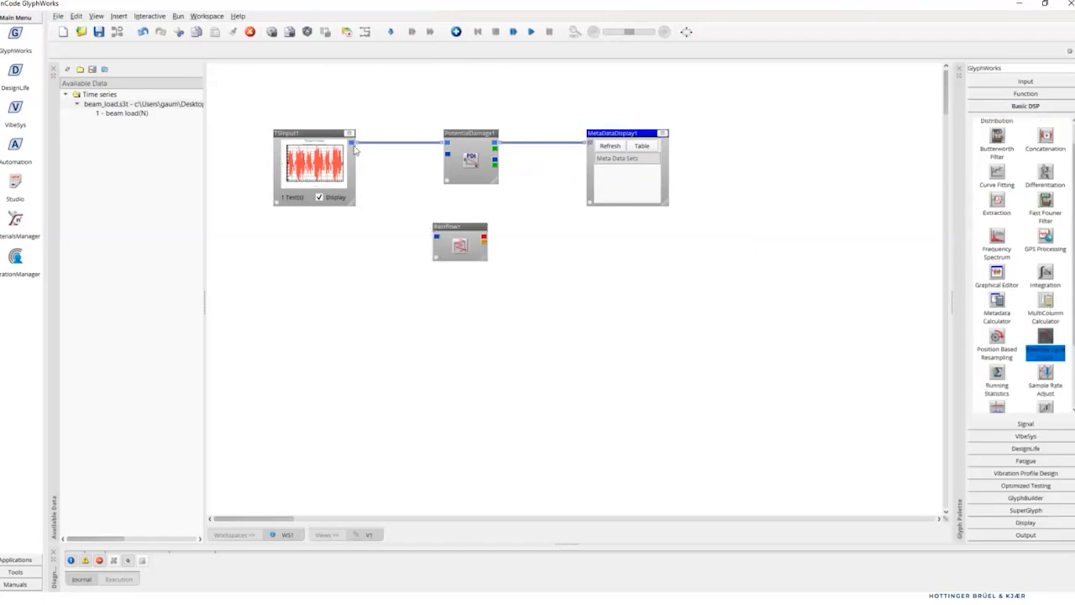
left_click_drag(352, 143, 439, 240)
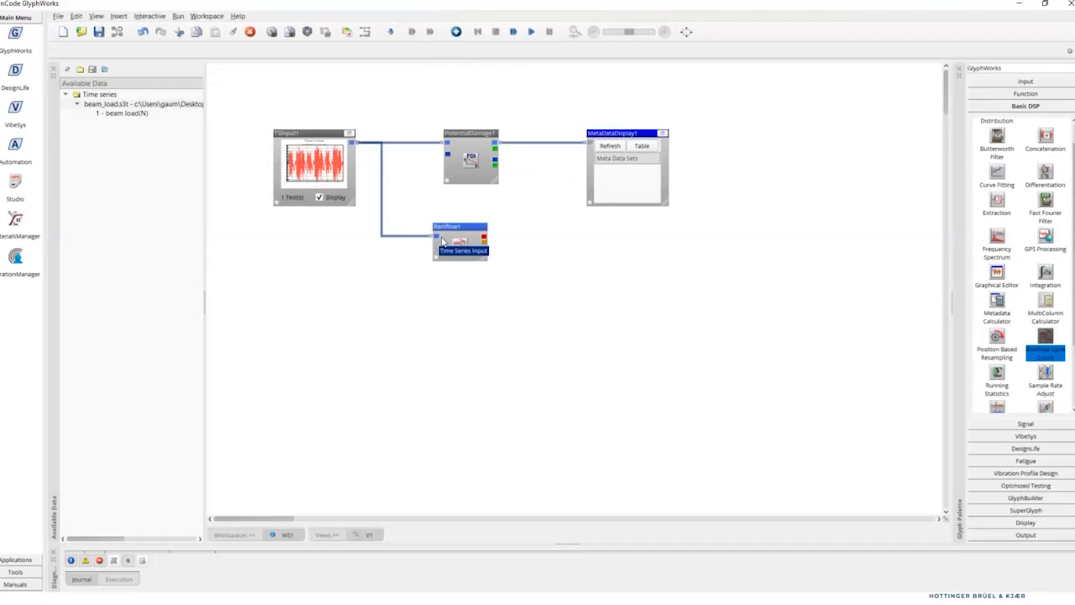
left_click(1034, 523)
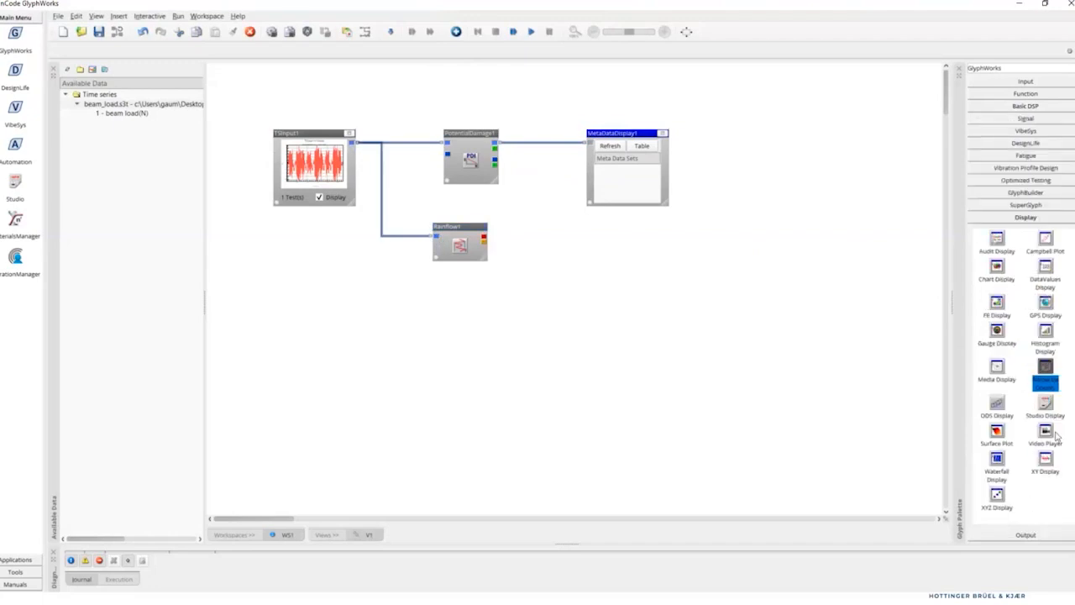
left_click_drag(1052, 337, 485, 239)
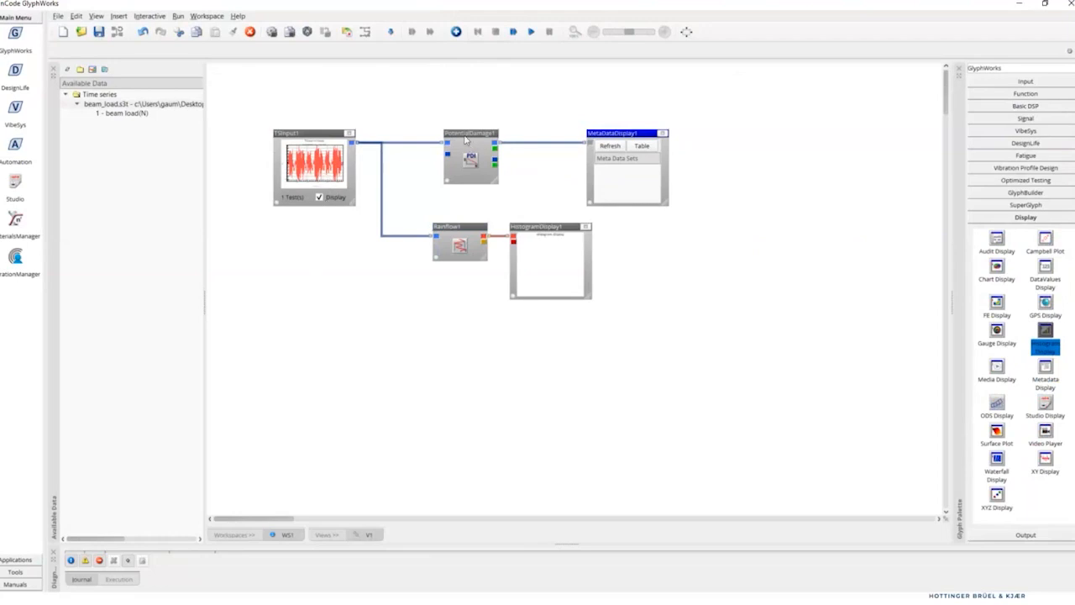
- Align the Potential Damage glyph above the Rainflow glyph and set its SNIntercept property to 1E5
left_click_drag(471, 147, 459, 141)
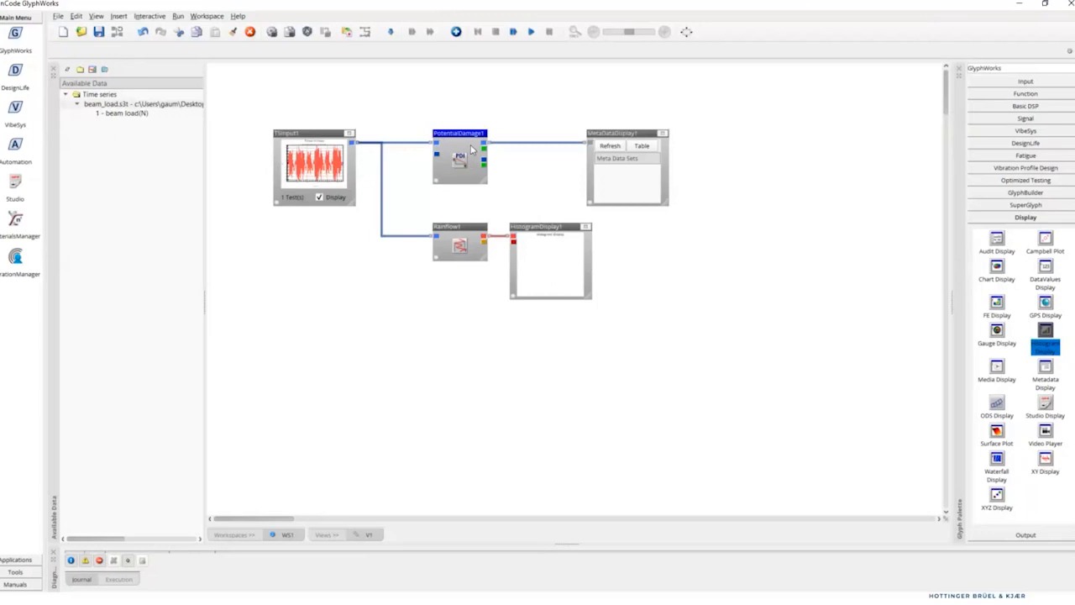
double_click(468, 145)
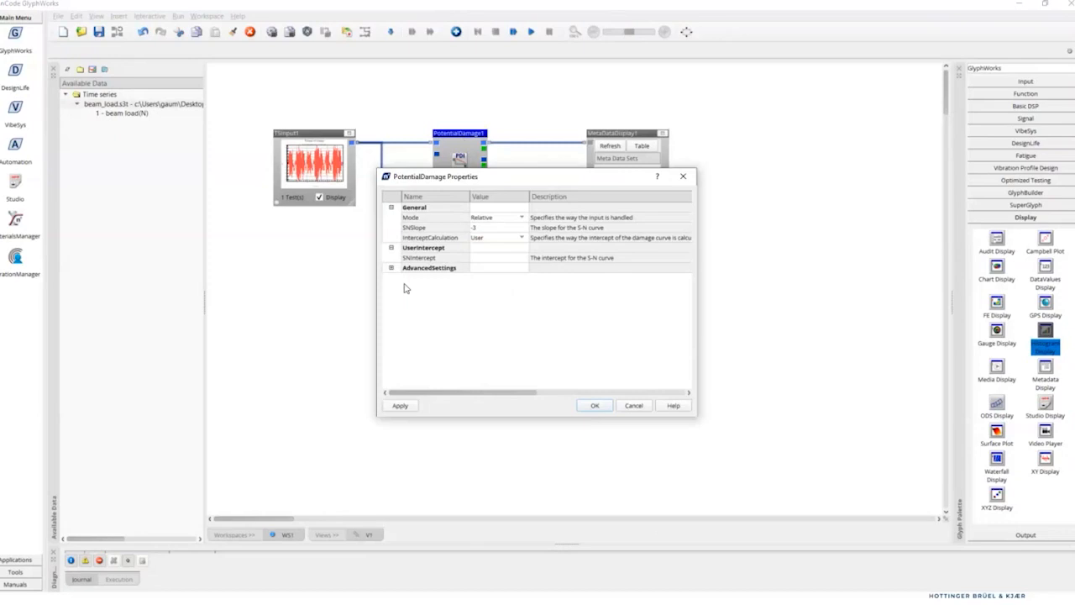
left_click(485, 259)
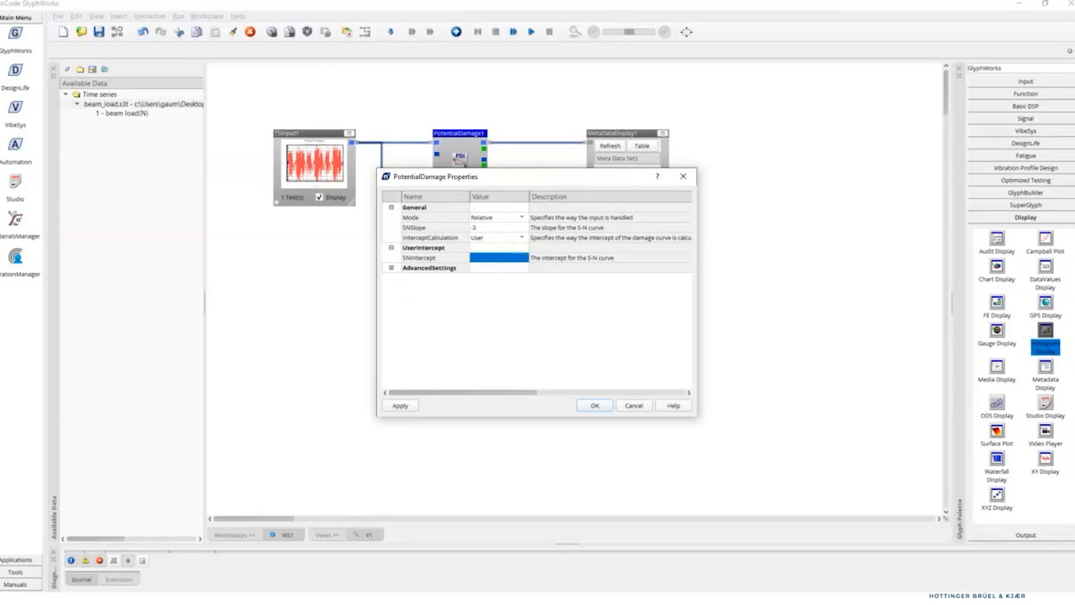
type("1e5")
left_click(595, 406)
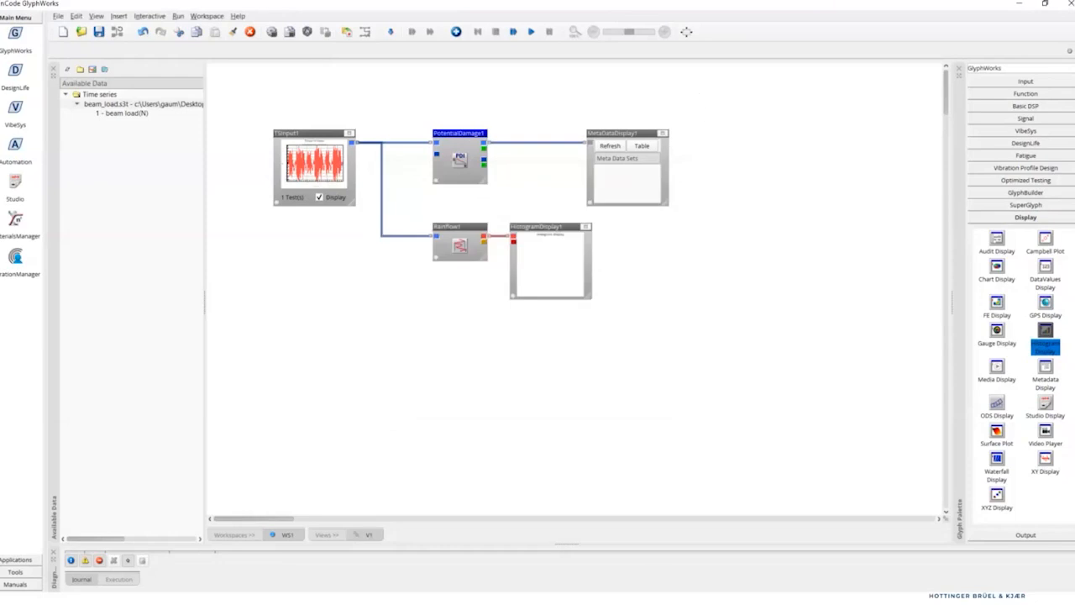
- Run the analysis, enlarge the metadata display clear of the histogram, and expand the Channel 1 potential damage results
left_click(531, 31)
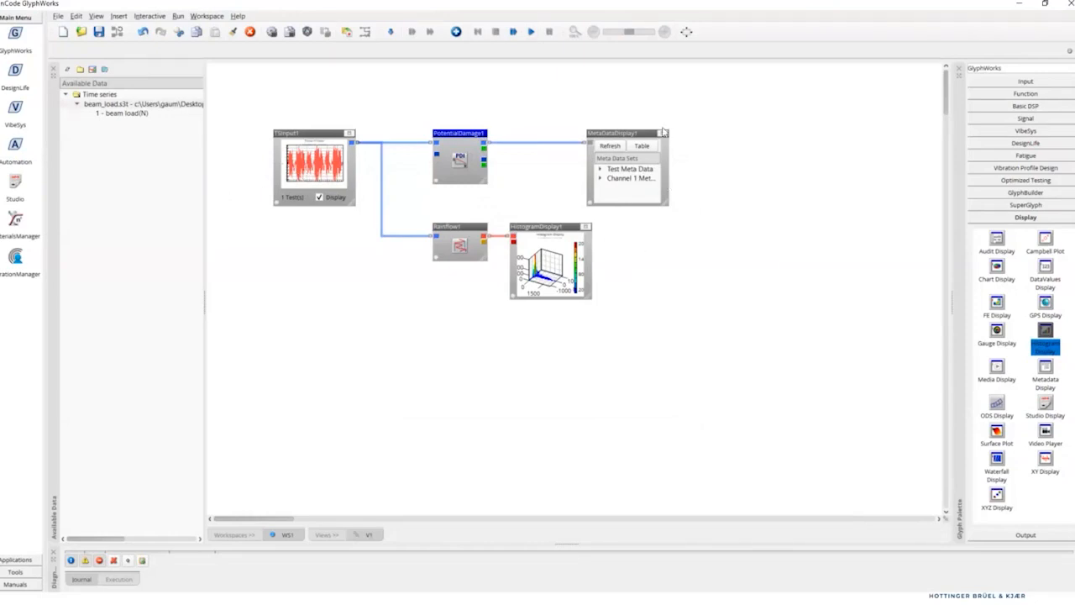
left_click_drag(665, 207, 756, 239)
left_click_drag(572, 238, 576, 277)
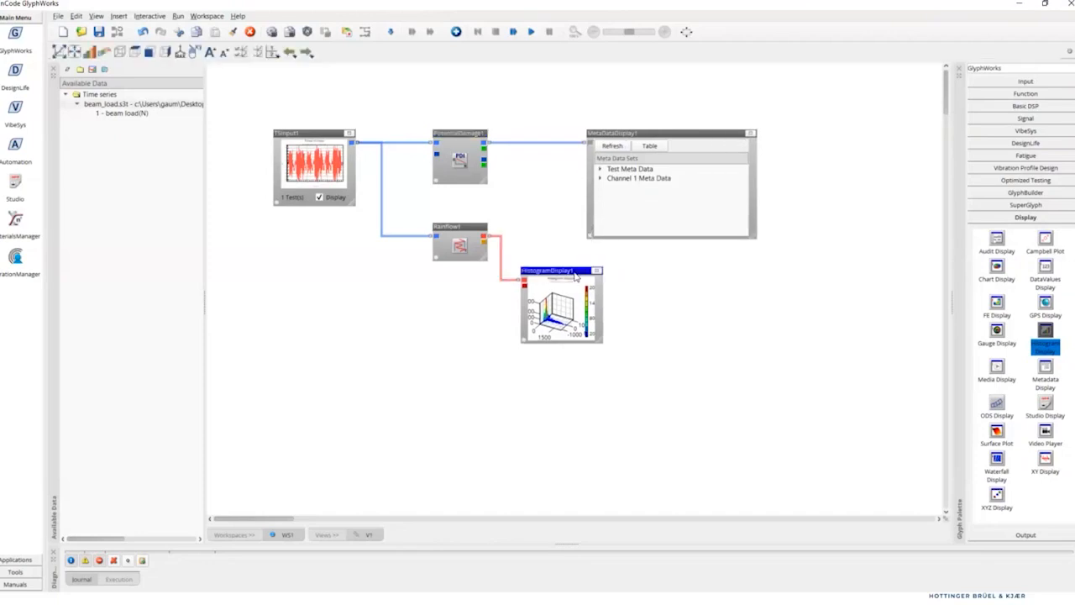
left_click(600, 178)
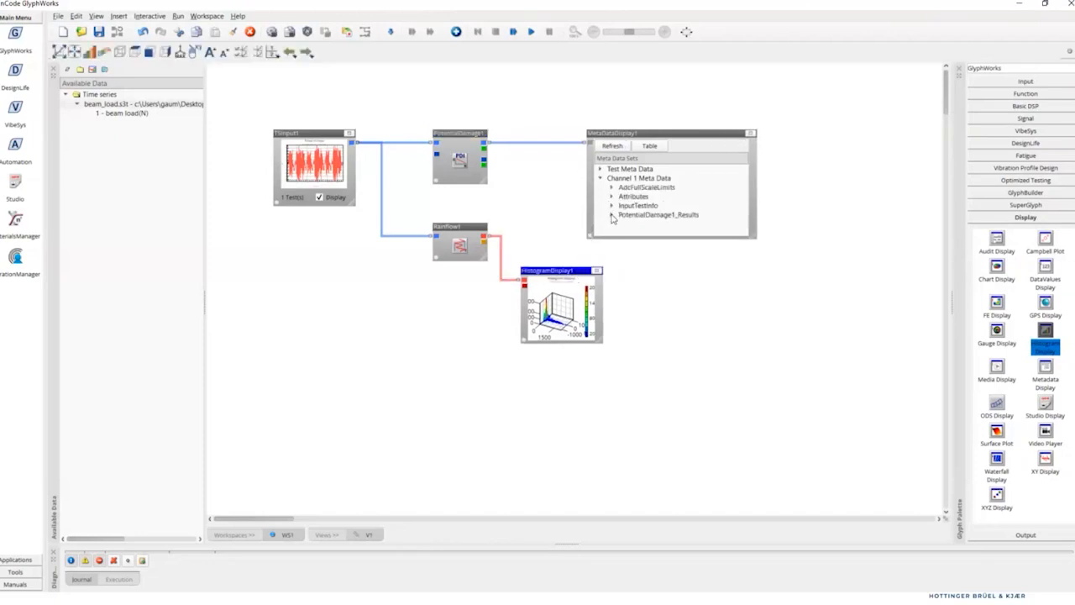
left_click(613, 215)
left_click_drag(755, 240, 869, 309)
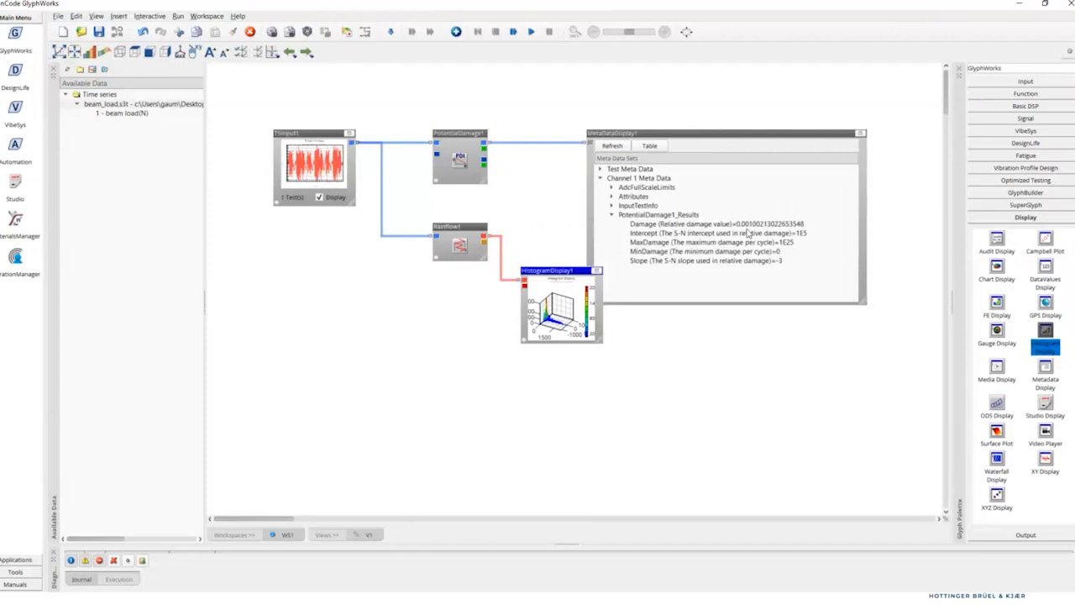
- Show the rainflow histogram from above in its maximized display, restore it, and move it below the metadata display
left_click(597, 271)
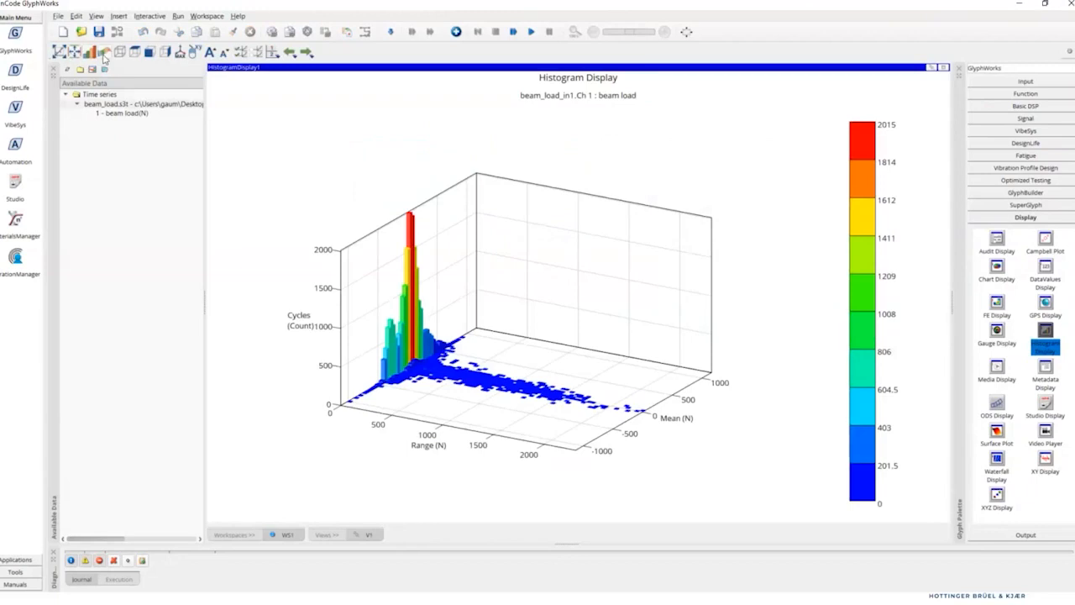
left_click(138, 53)
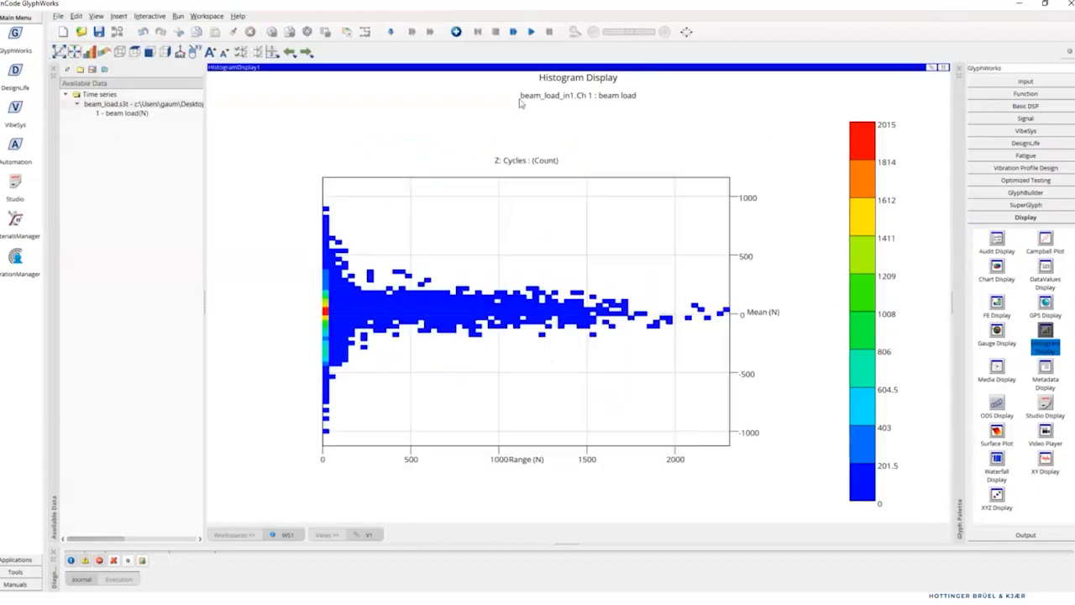
mouse_move(456, 290)
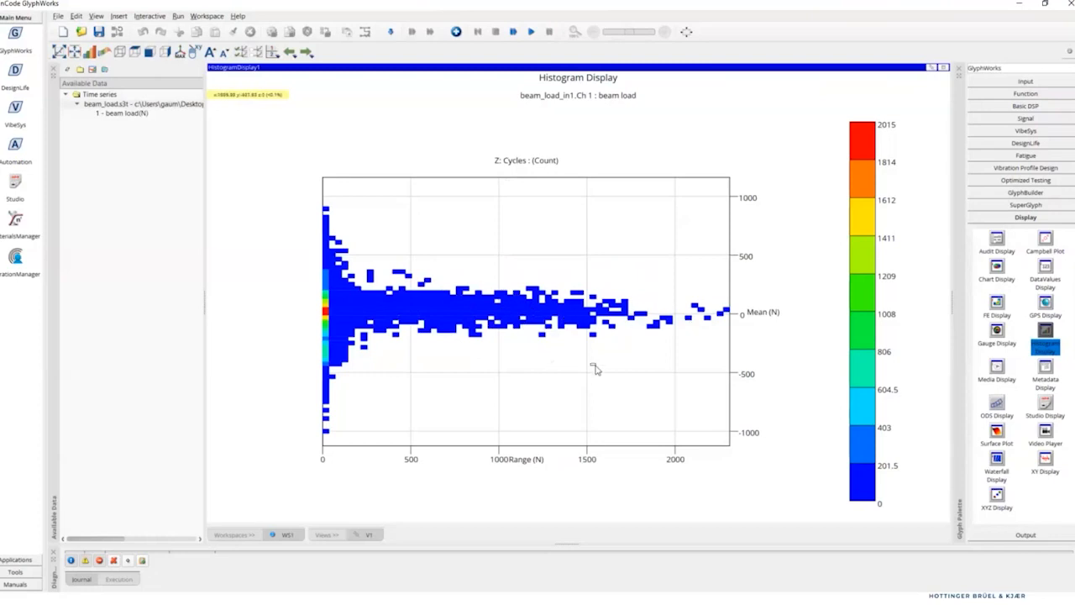
left_click(945, 67)
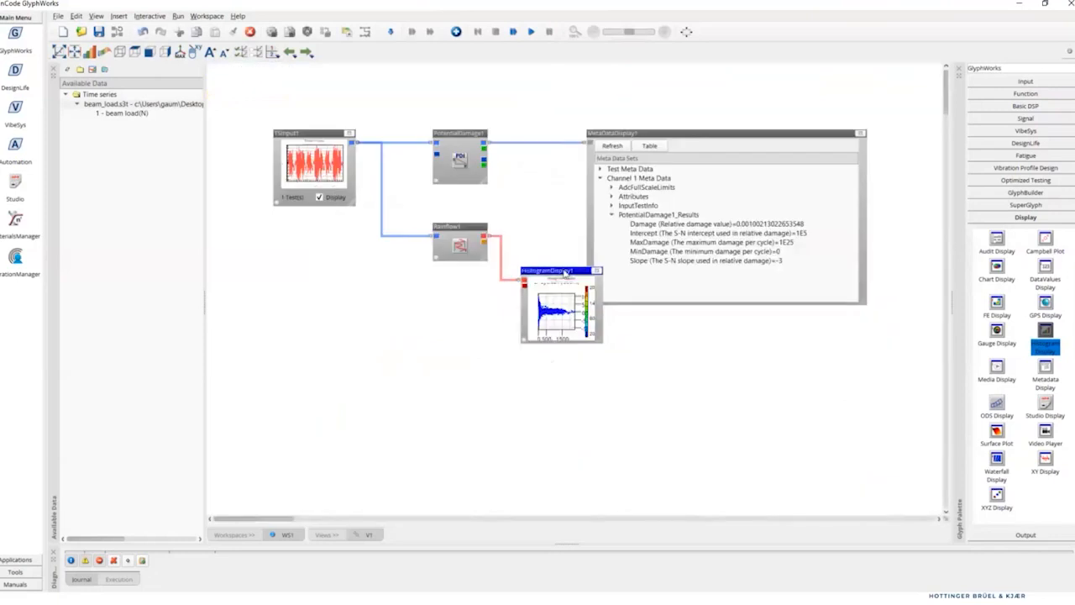
left_click_drag(564, 274, 572, 329)
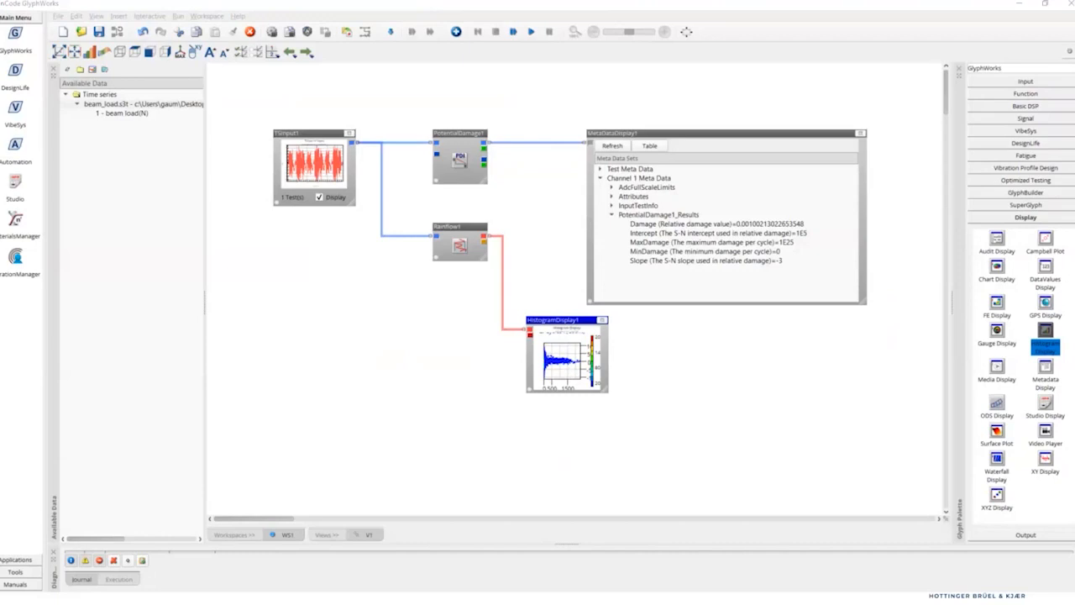
- Add a Time Series Generator glyph in the free area below the time series input and connect an XY Display to it
left_click(412, 319)
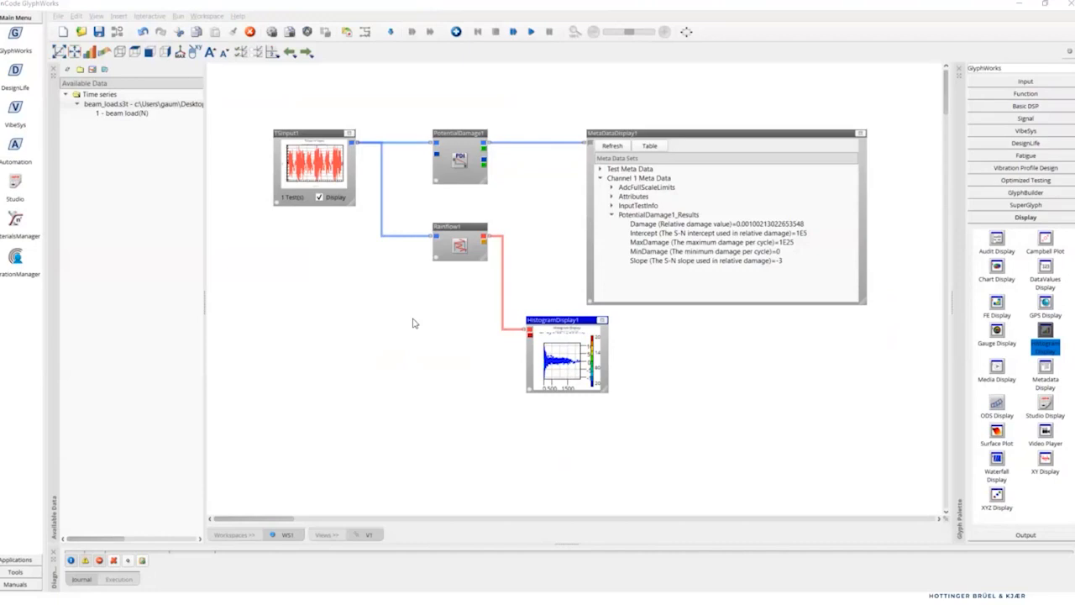
left_click(1026, 82)
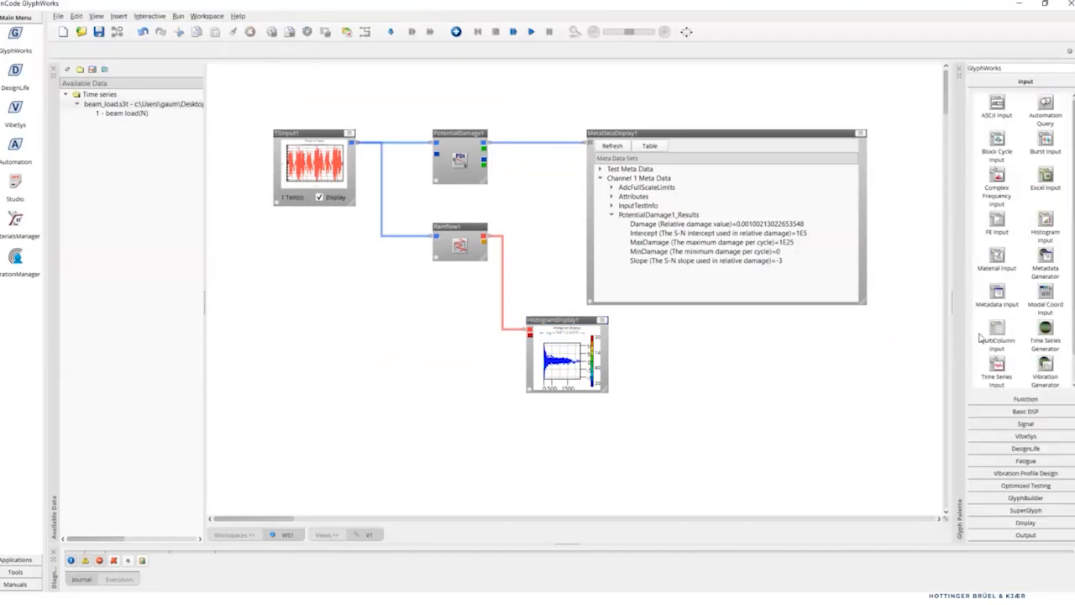
left_click_drag(1046, 330, 260, 320)
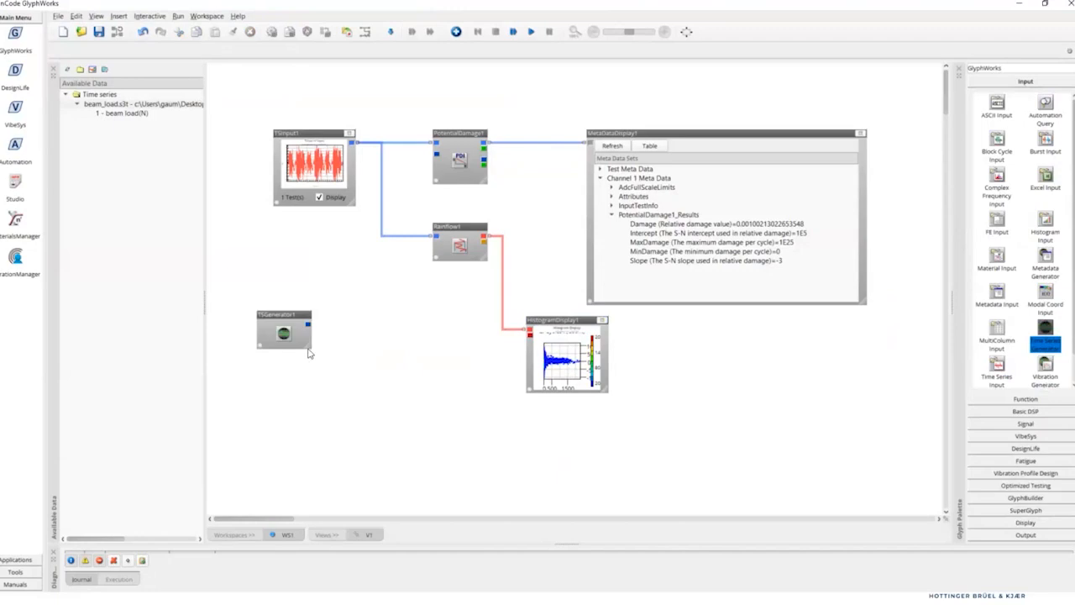
left_click(1047, 526)
left_click_drag(1045, 460, 311, 326)
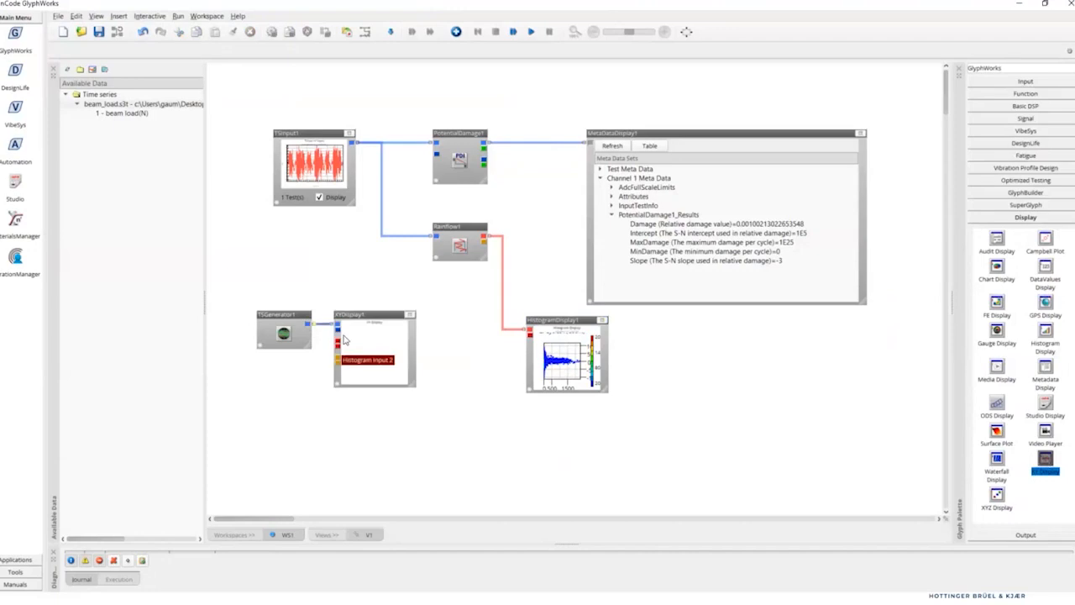
double_click(290, 316)
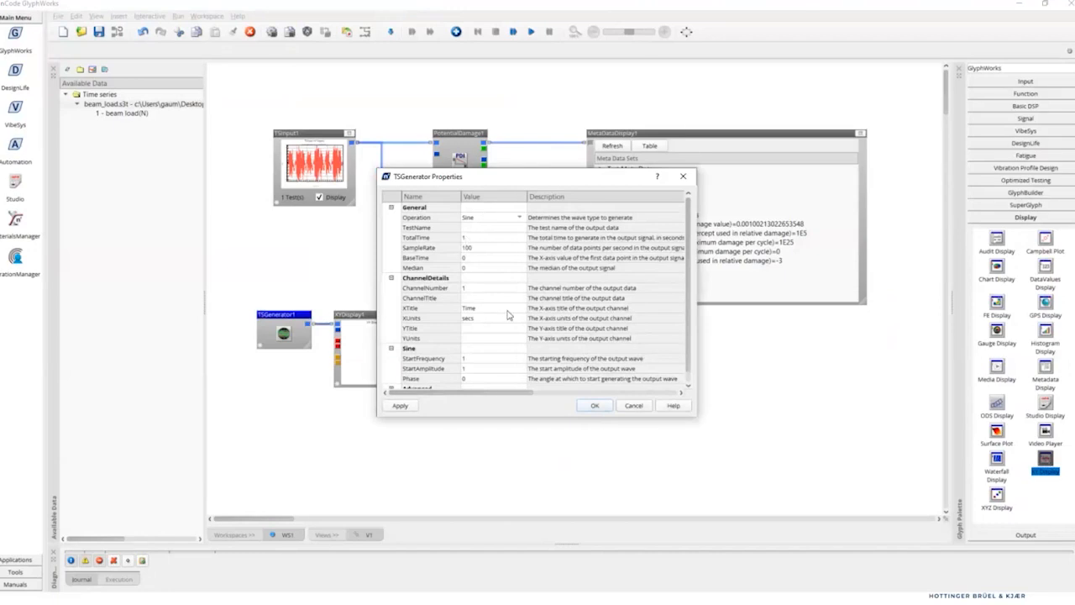
left_click(475, 369)
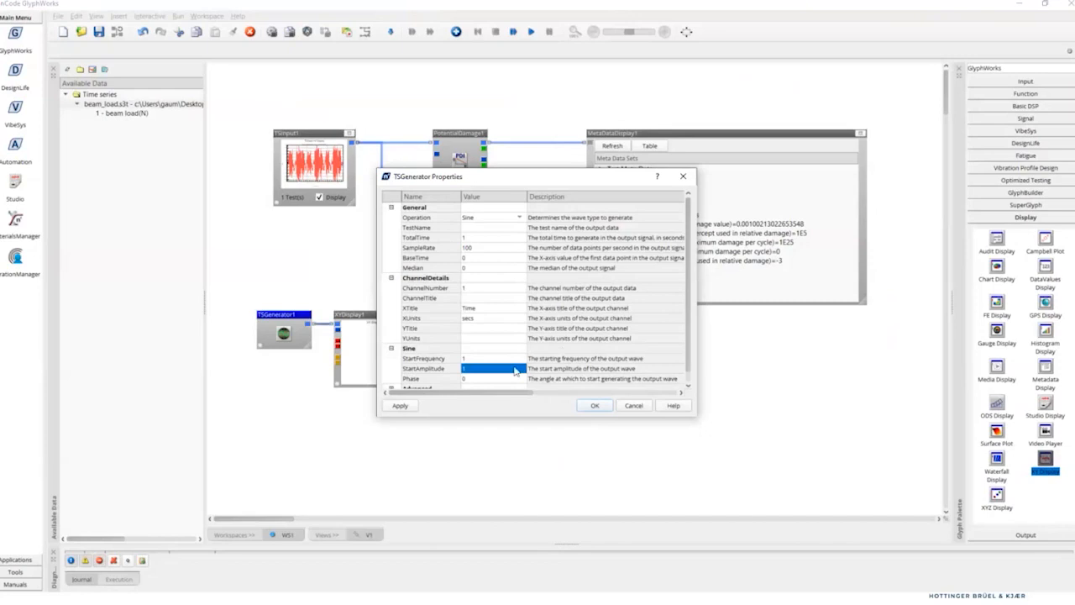
left_click(634, 406)
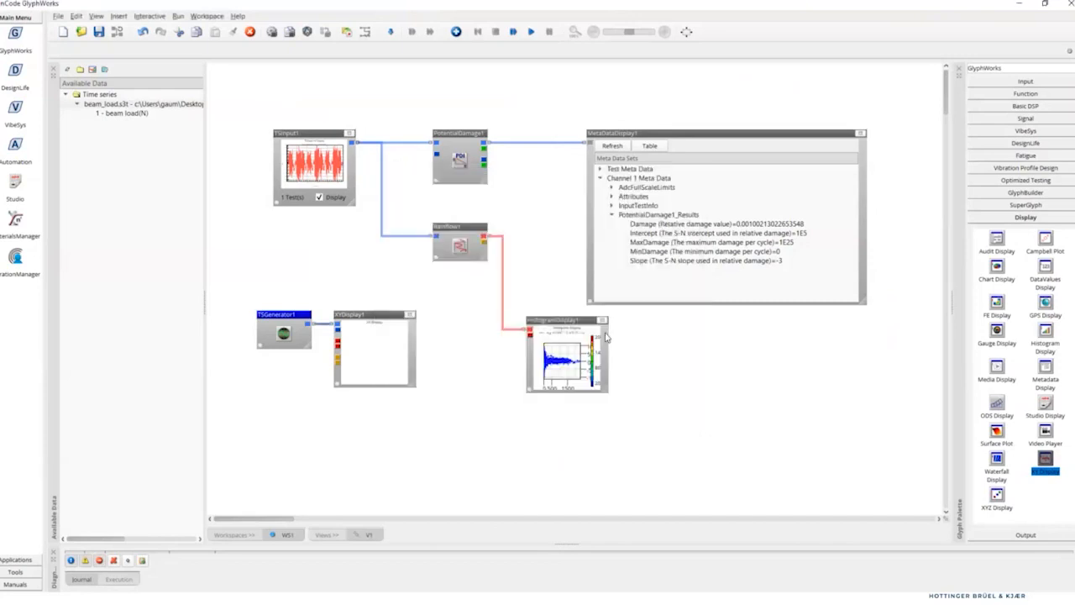
- Examine the maximized rainflow histogram in a rotated 3D view, from the front and from above, and restore the display
double_click(605, 332)
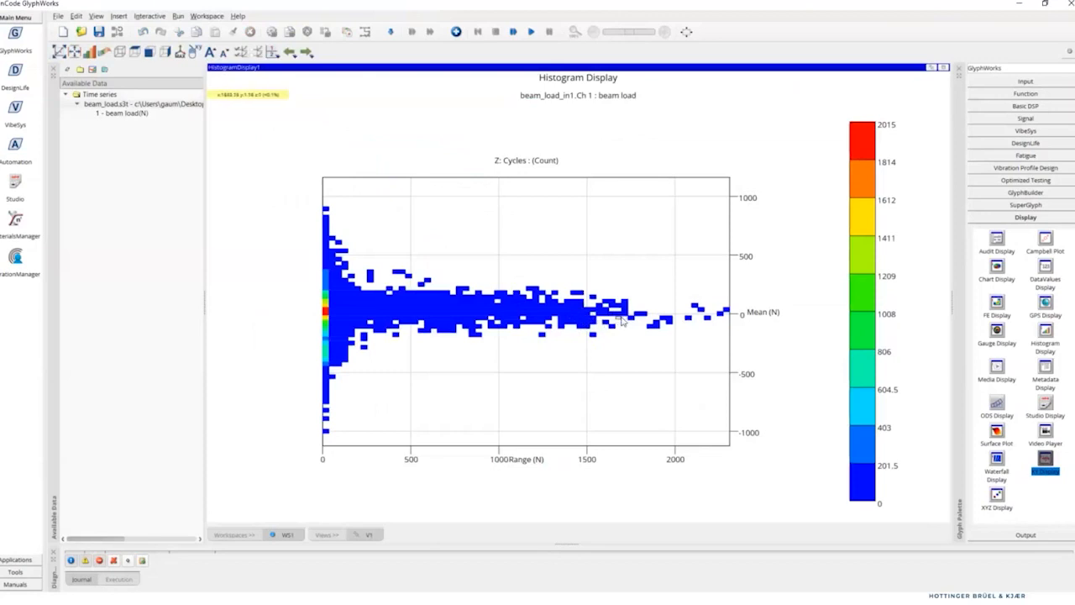
left_click_drag(621, 317, 603, 304)
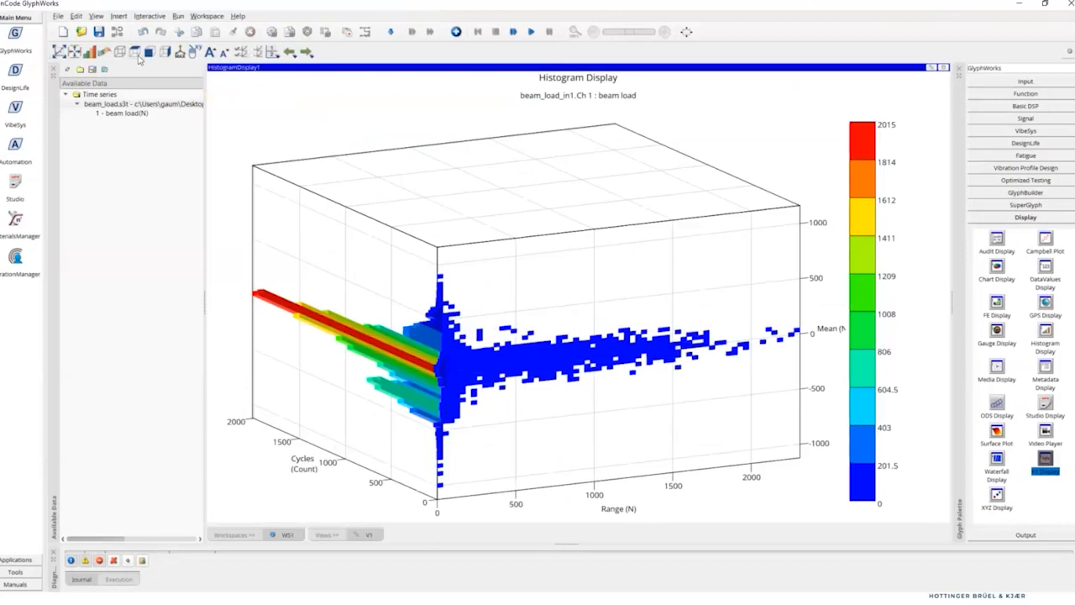
left_click(150, 52)
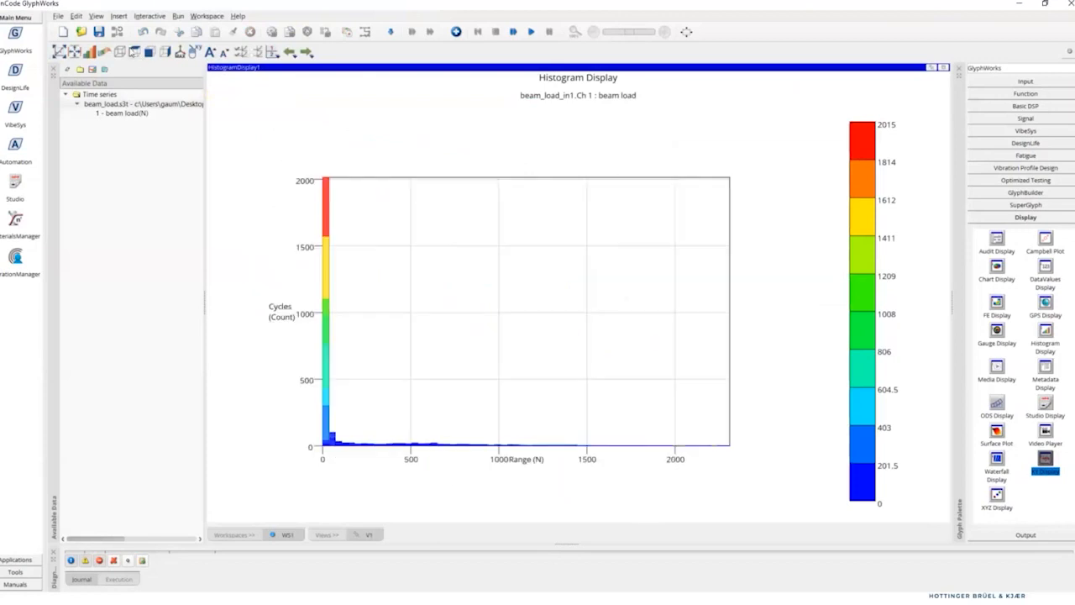
left_click(133, 51)
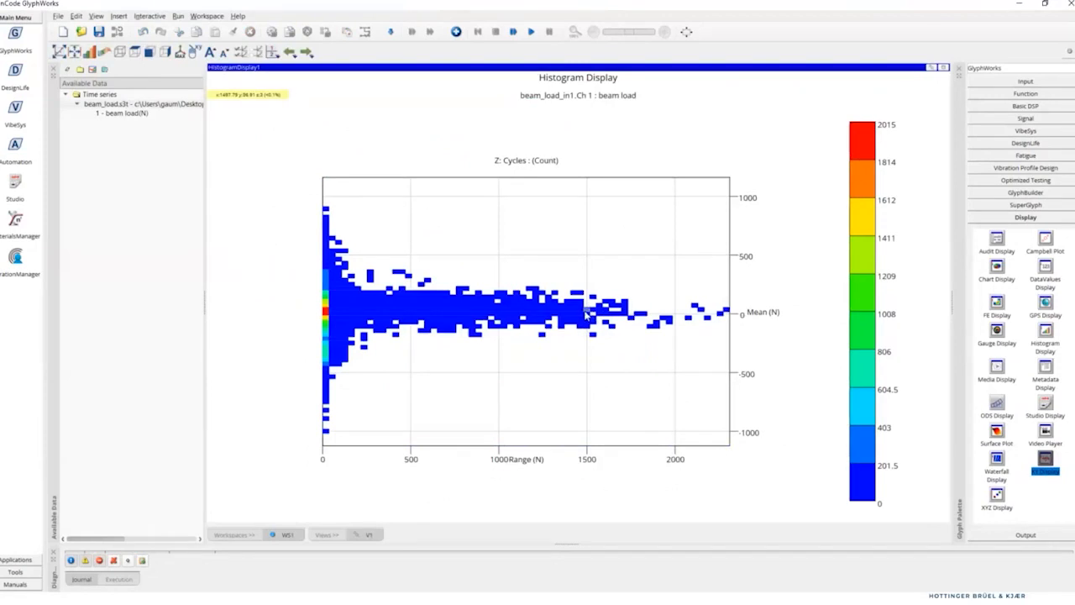
left_click(945, 67)
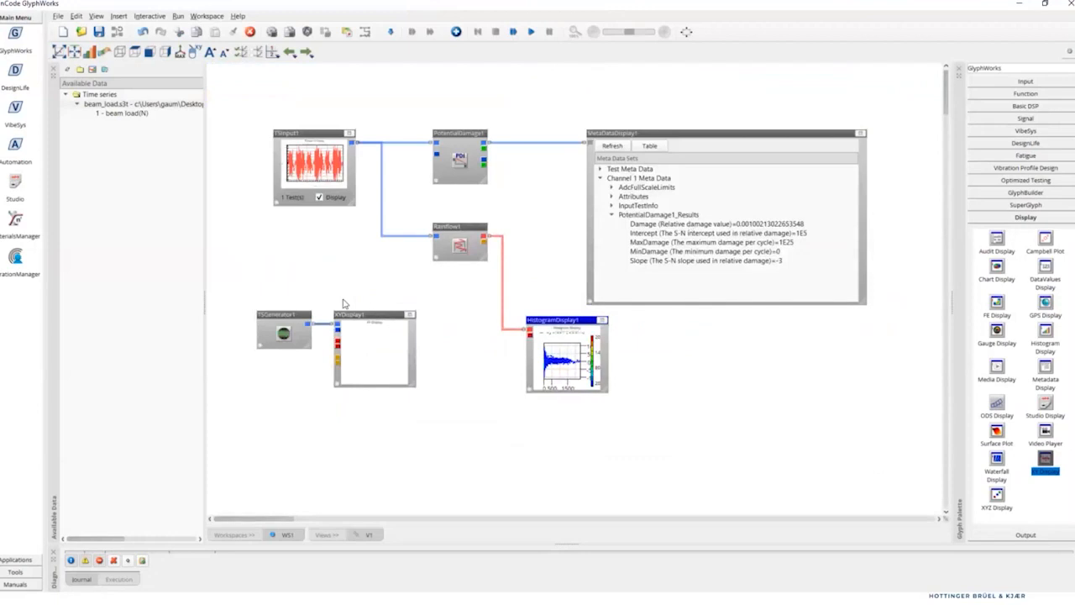
- Set the Time Series Generator's StartAmplitude to 850, keeping the sine operation
double_click(285, 317)
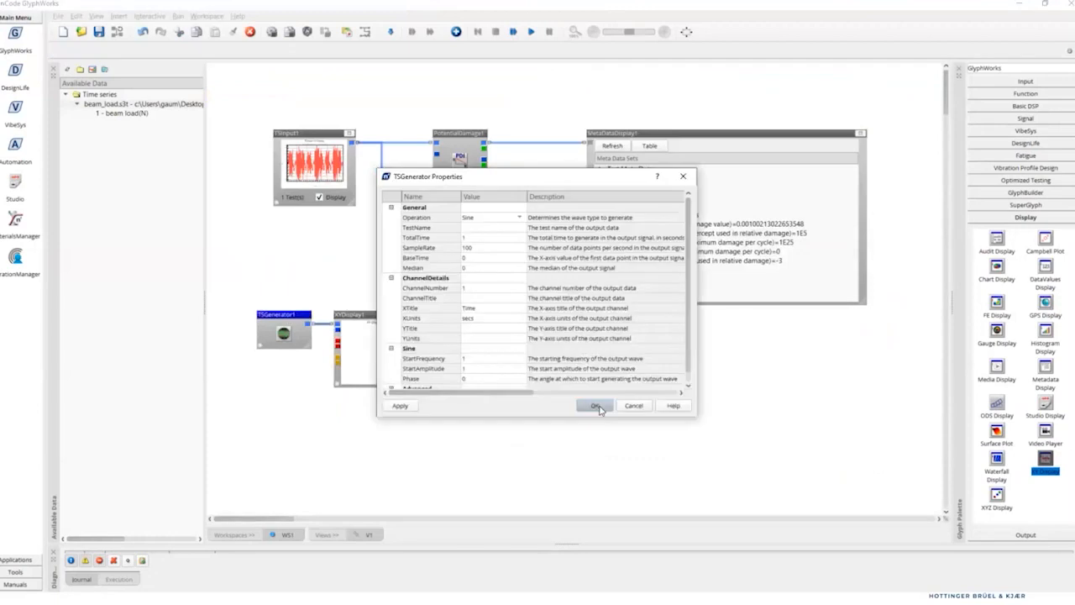
left_click(468, 371)
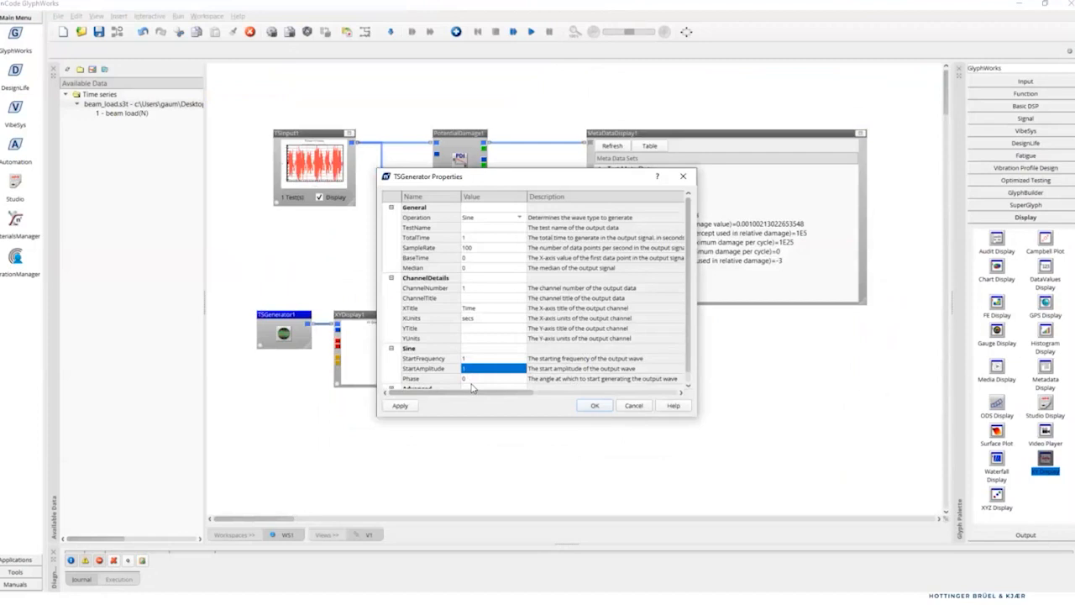
type("850")
left_click(594, 406)
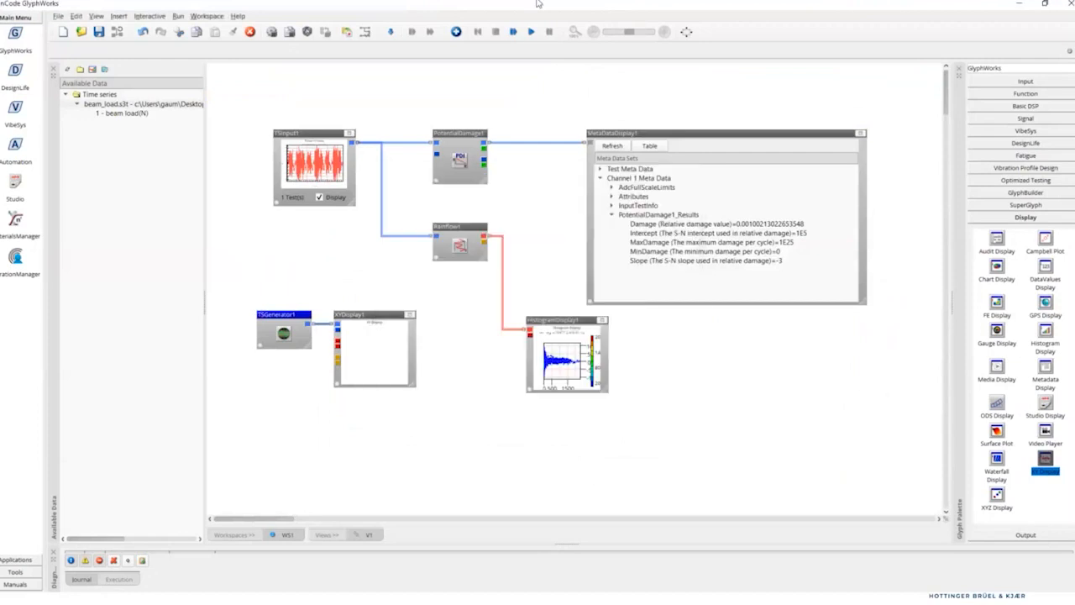
- Run the analysis and examine the generated sine wave in the maximized XY Display before restoring it
left_click(531, 31)
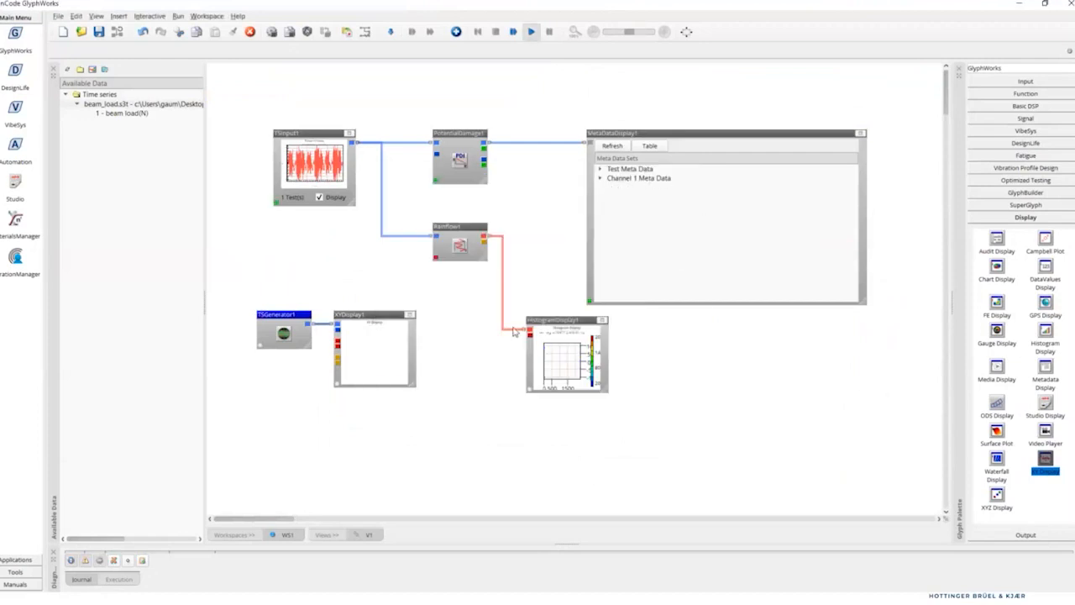
left_click(409, 315)
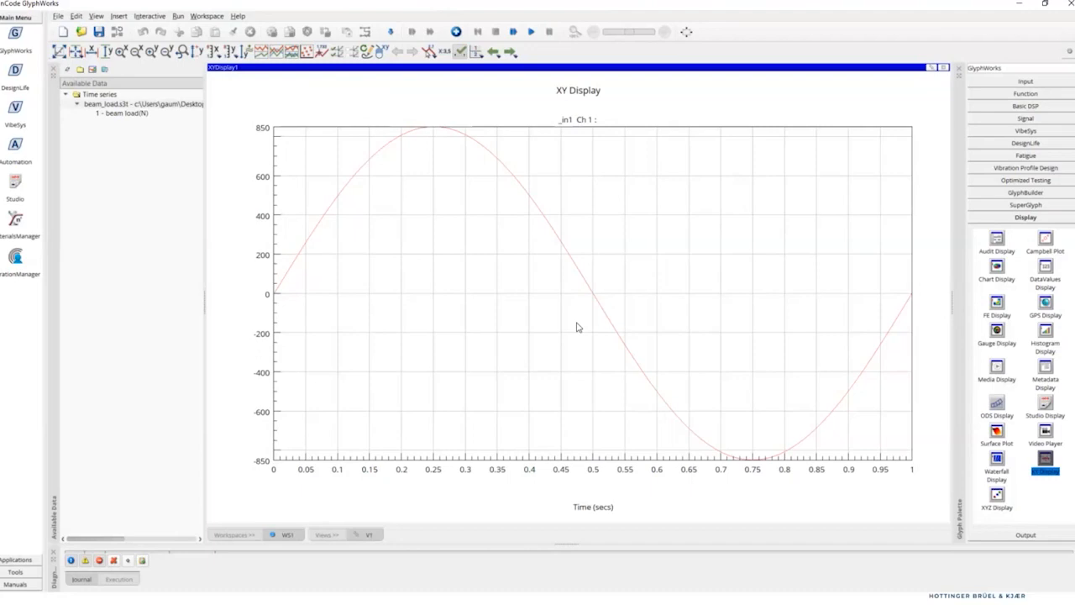
left_click(944, 66)
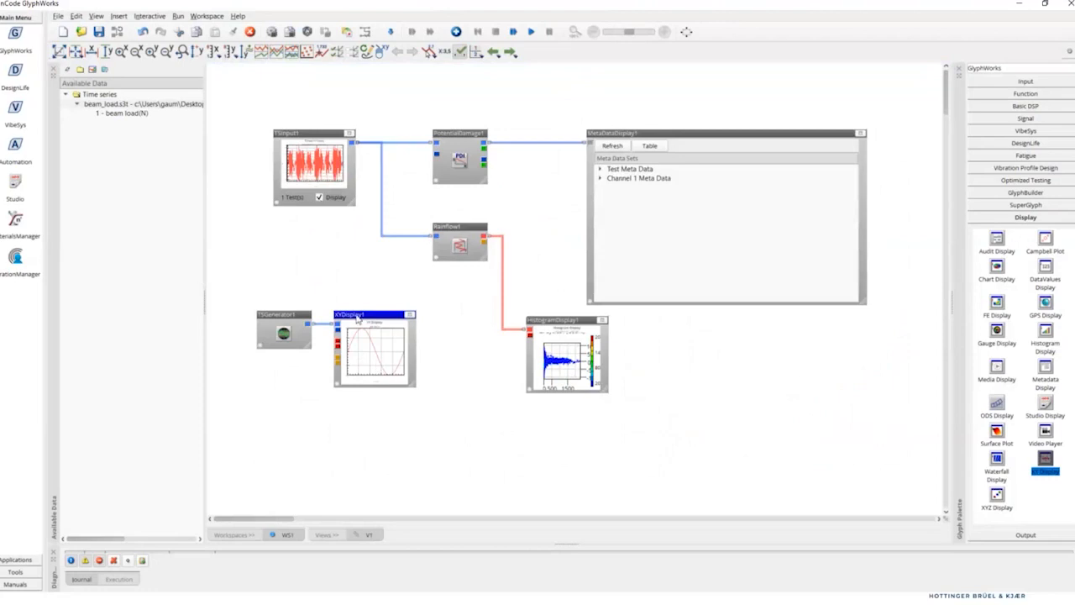
- Reposition the XY Display and the Time Series Generator, and set the generator's ChannelNumber to 2
left_click_drag(357, 317, 385, 345)
left_click_drag(291, 323, 313, 323)
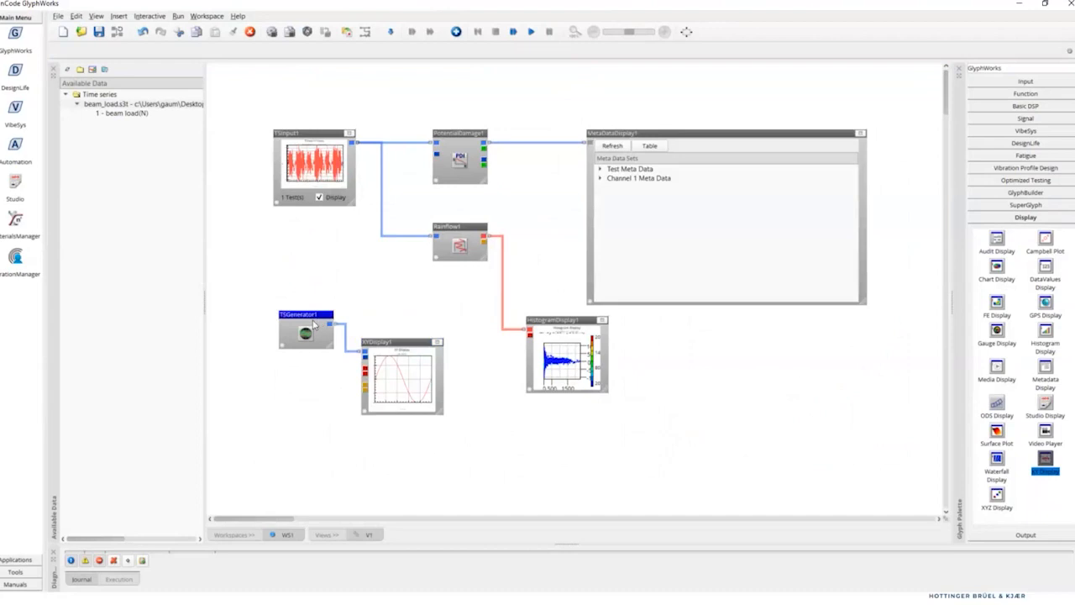
double_click(313, 324)
left_click(471, 290)
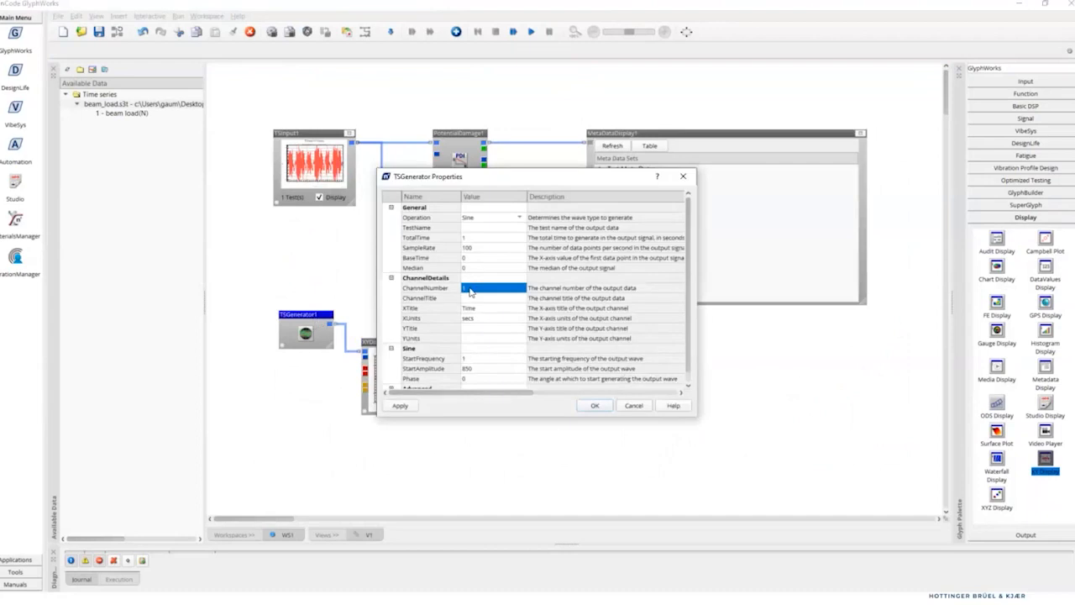
left_click(593, 405)
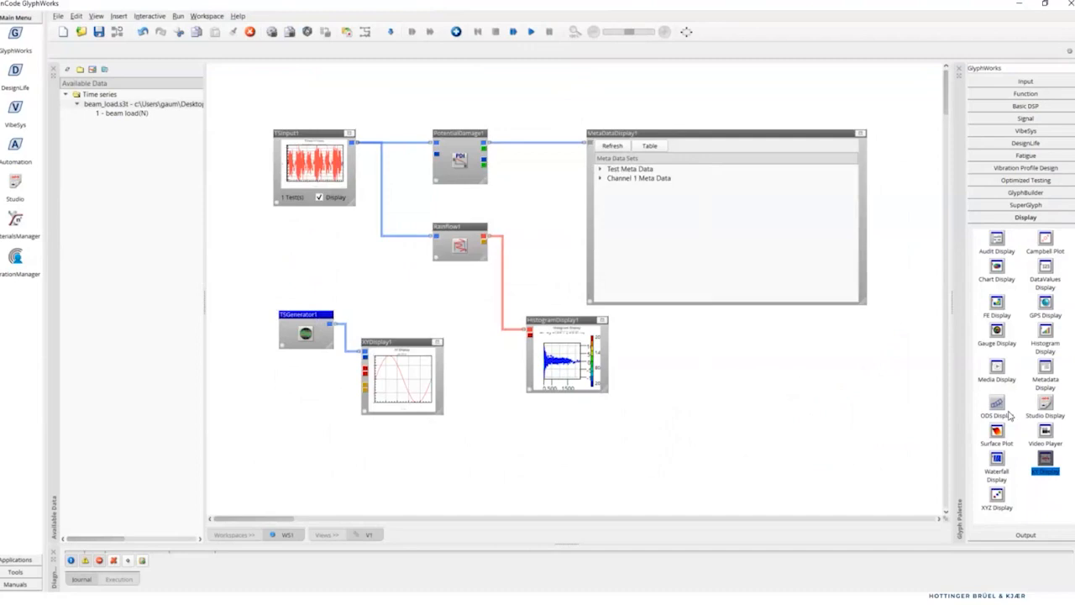
- Add a Test Combination glyph above the Time Series Generator and connect the outputs of the time series input and the generator to it
left_click(1029, 95)
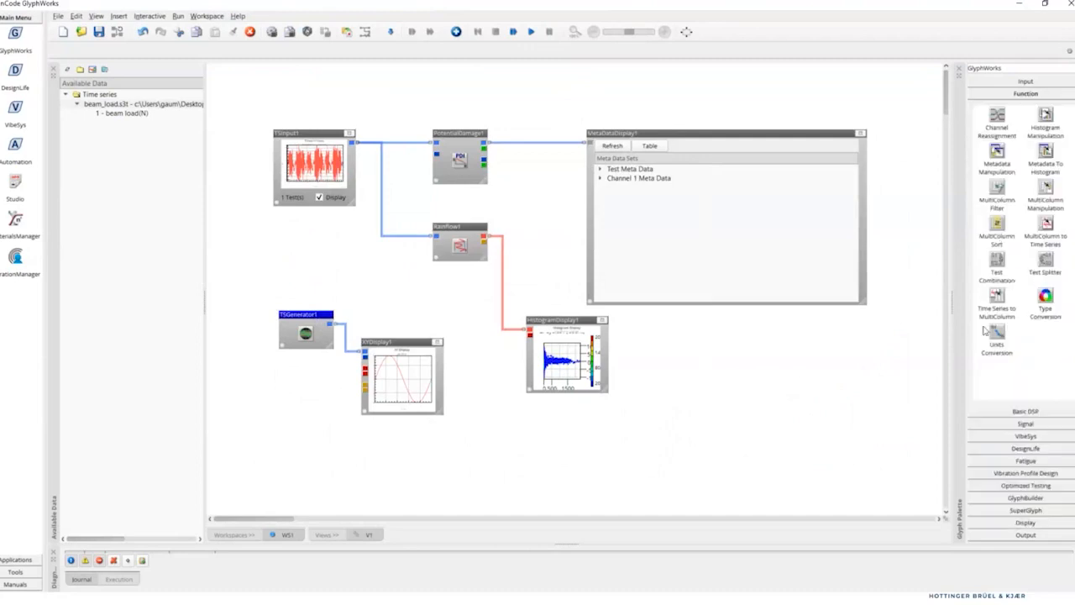
left_click_drag(1000, 266, 360, 237)
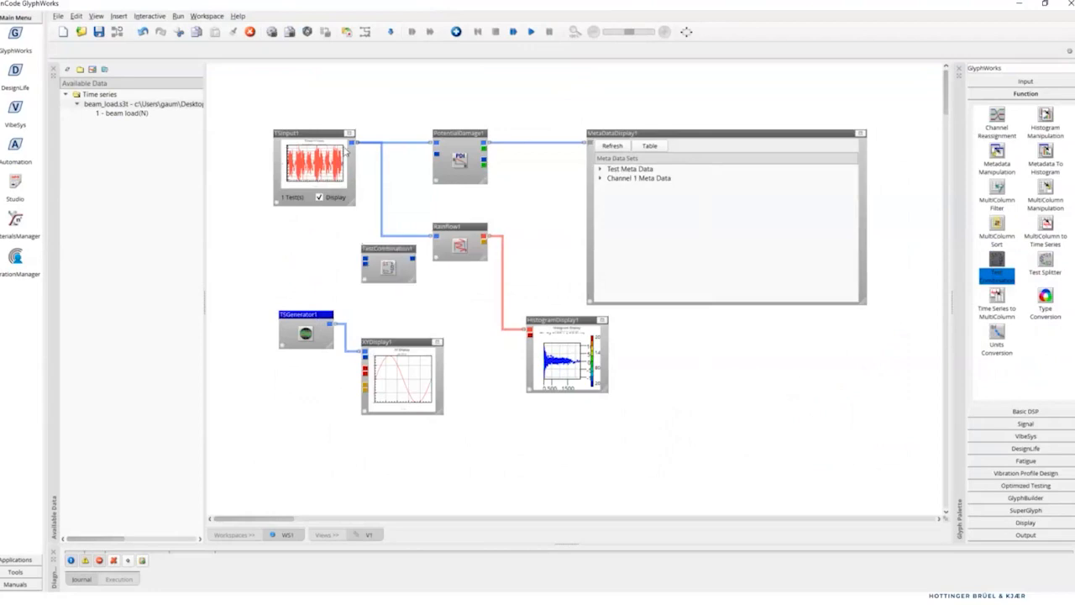
left_click_drag(353, 143, 367, 263)
left_click_drag(335, 325, 325, 267)
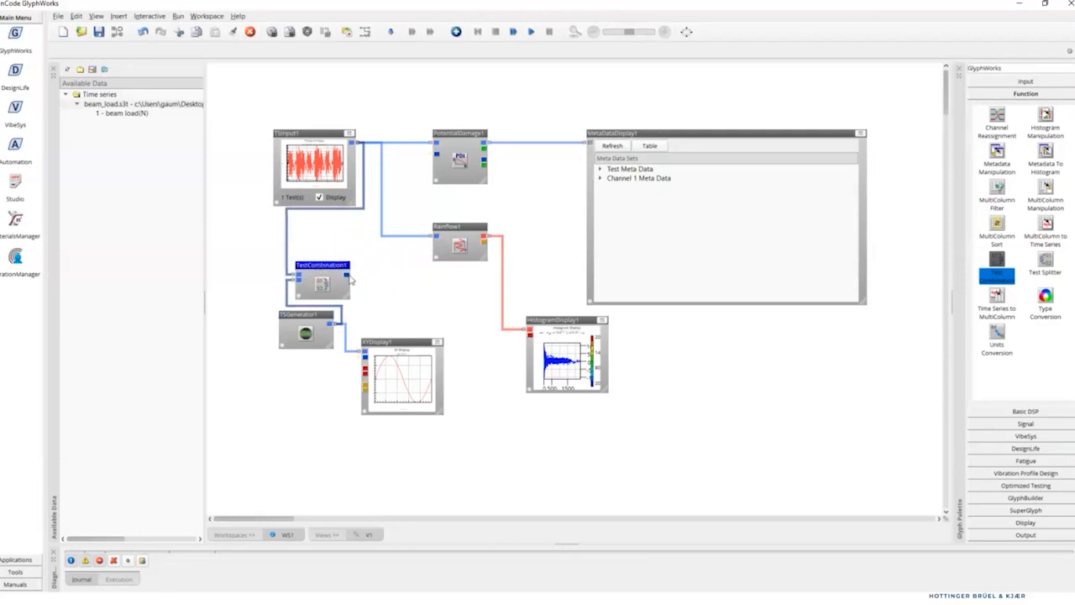
- Disconnect the time series input from the Rainflow and Potential Damage glyphs and feed both from the Test Combination output instead
left_click(410, 237)
right_click(411, 237)
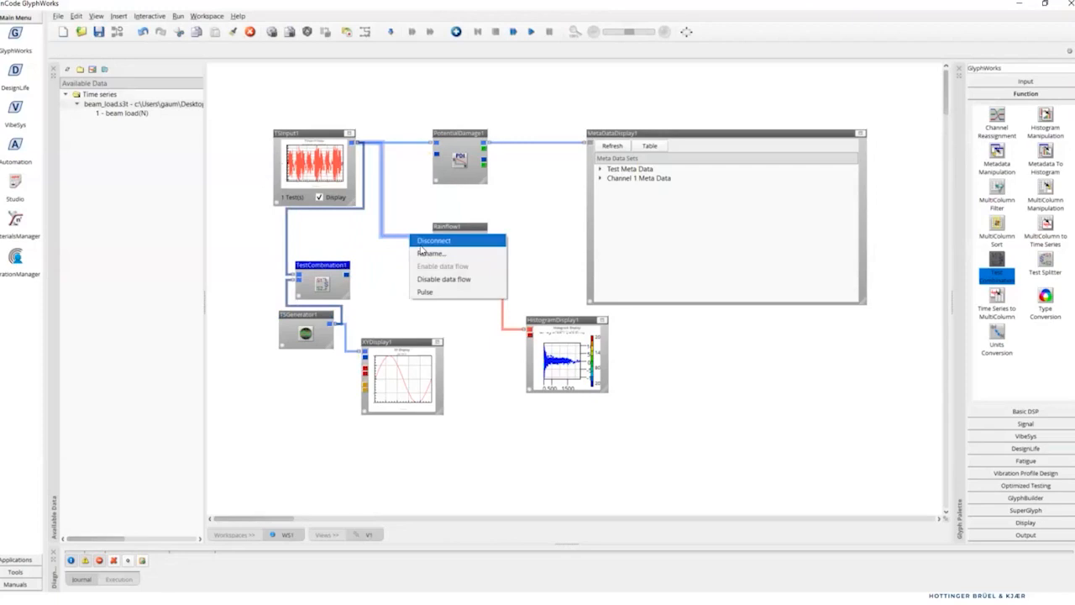
left_click(425, 241)
right_click(411, 149)
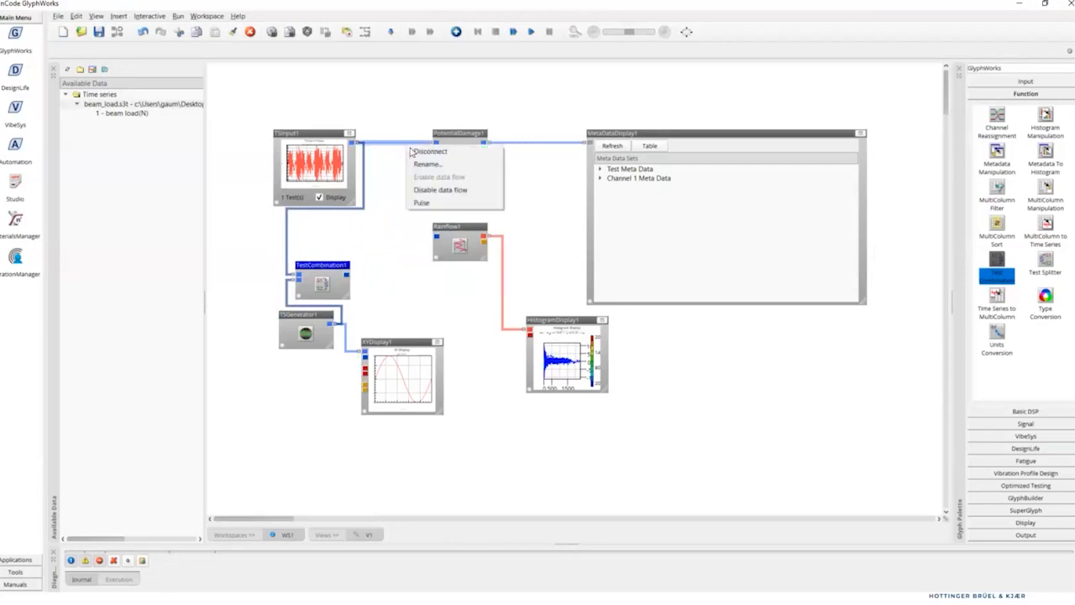
left_click(411, 151)
left_click_drag(431, 143, 436, 237)
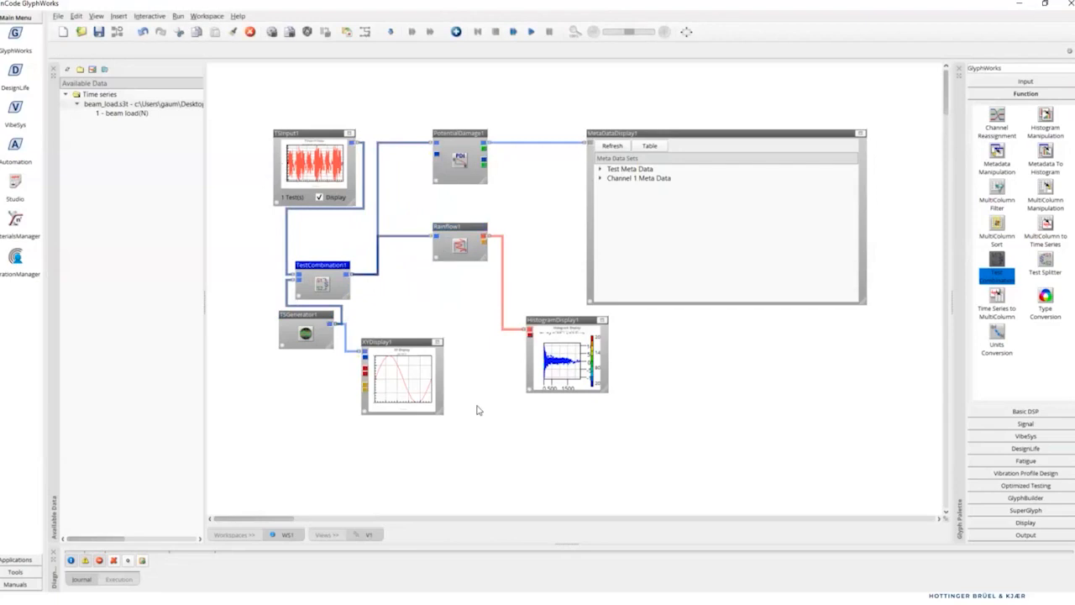
- Run the analysis and expand the Channel 2 potential damage results in the metadata display
left_click(514, 32)
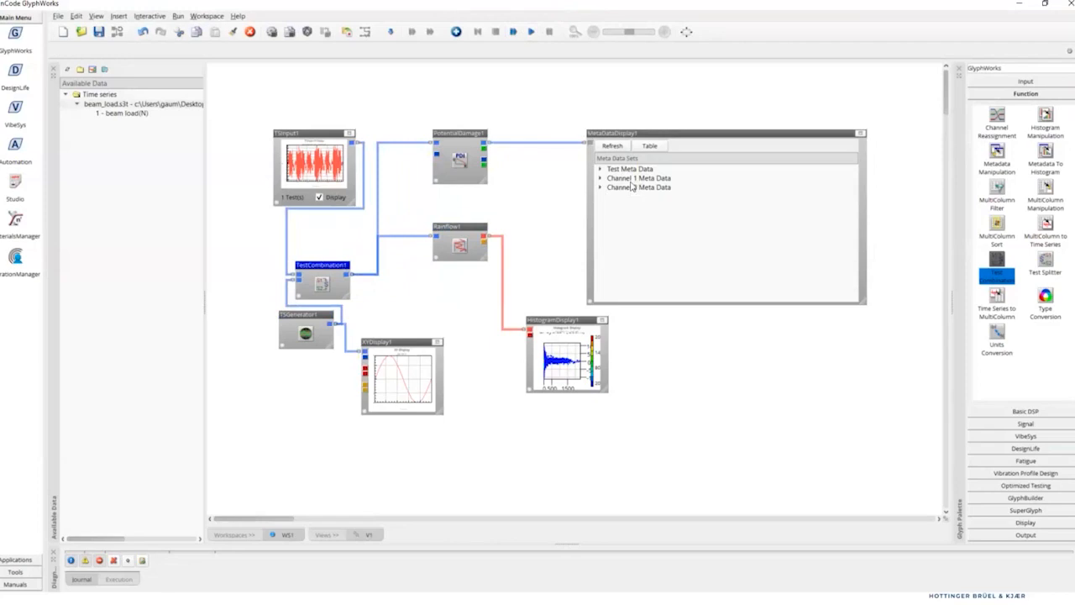
left_click(602, 188)
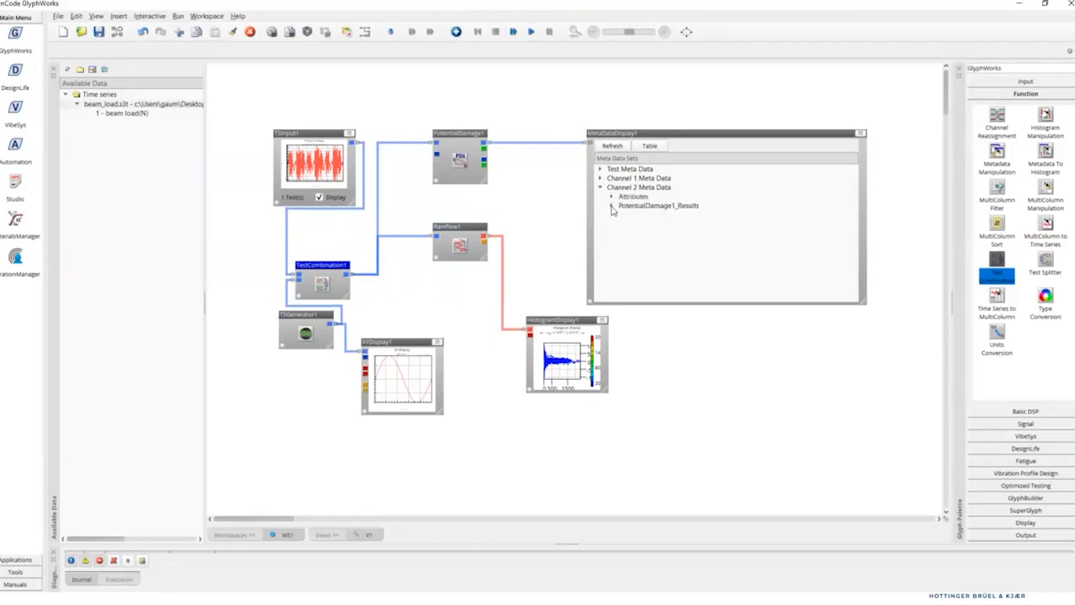
left_click(612, 206)
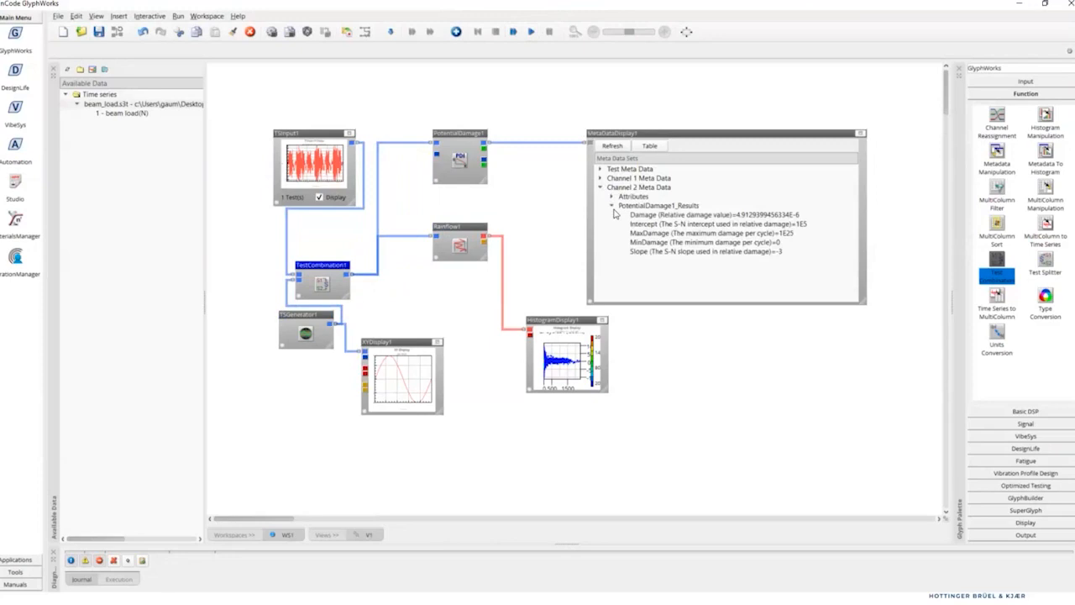
- Start a custom table for the metadata display and add all Channel 1 PotentialDamage1_Results items to the tabulated metadata
left_click(651, 146)
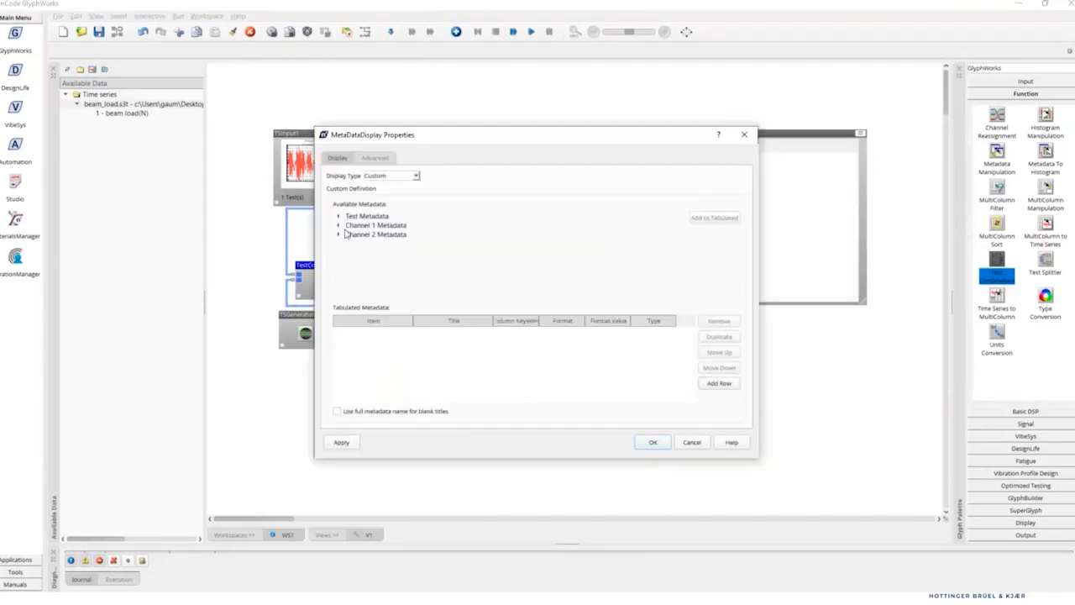
left_click(339, 225)
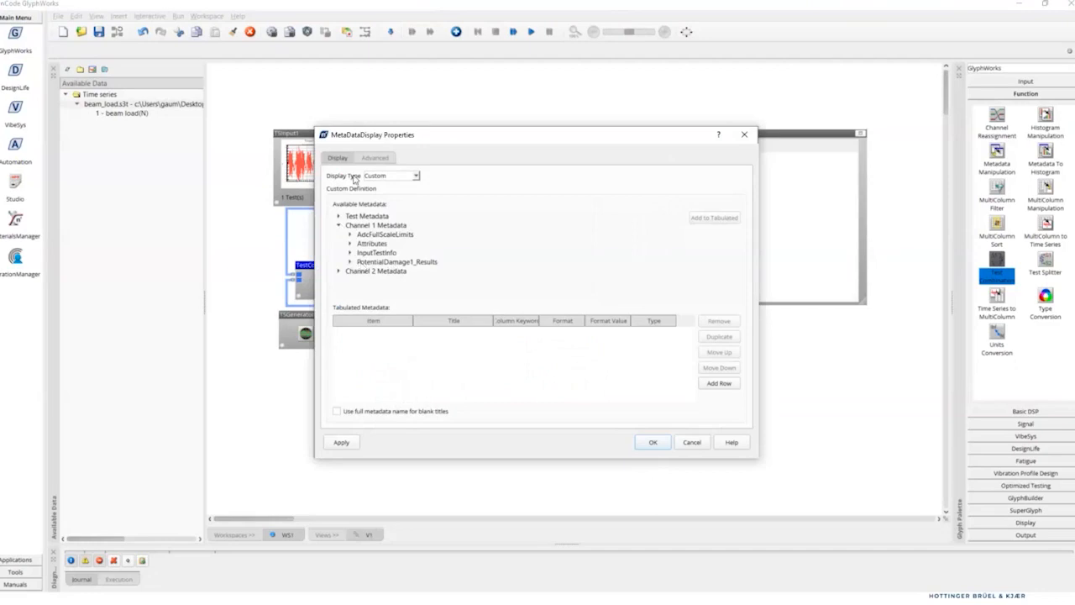
left_click(388, 263)
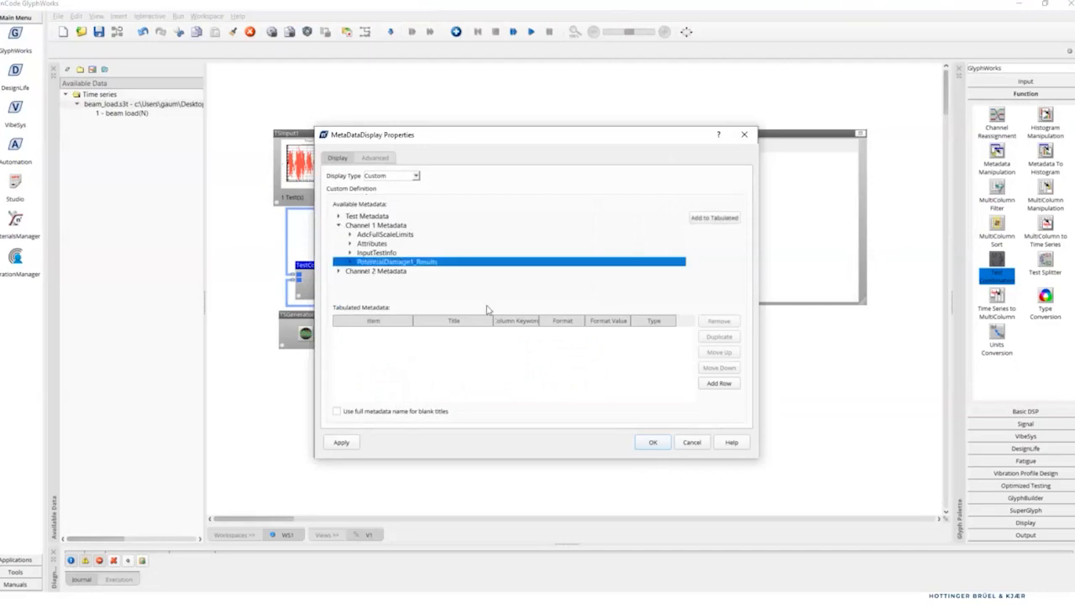
left_click(349, 262)
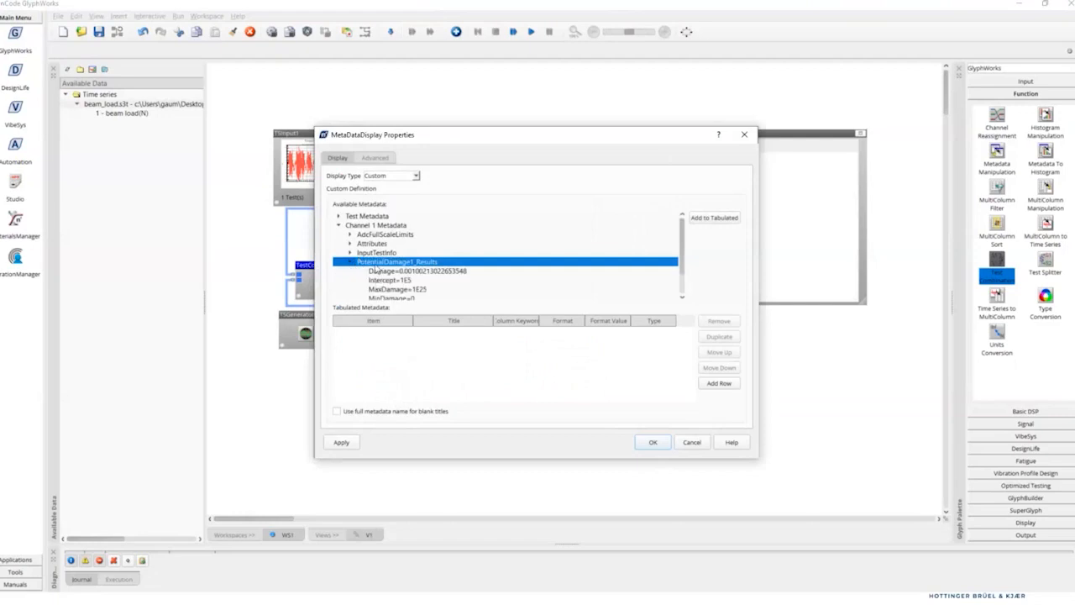
left_click(718, 219)
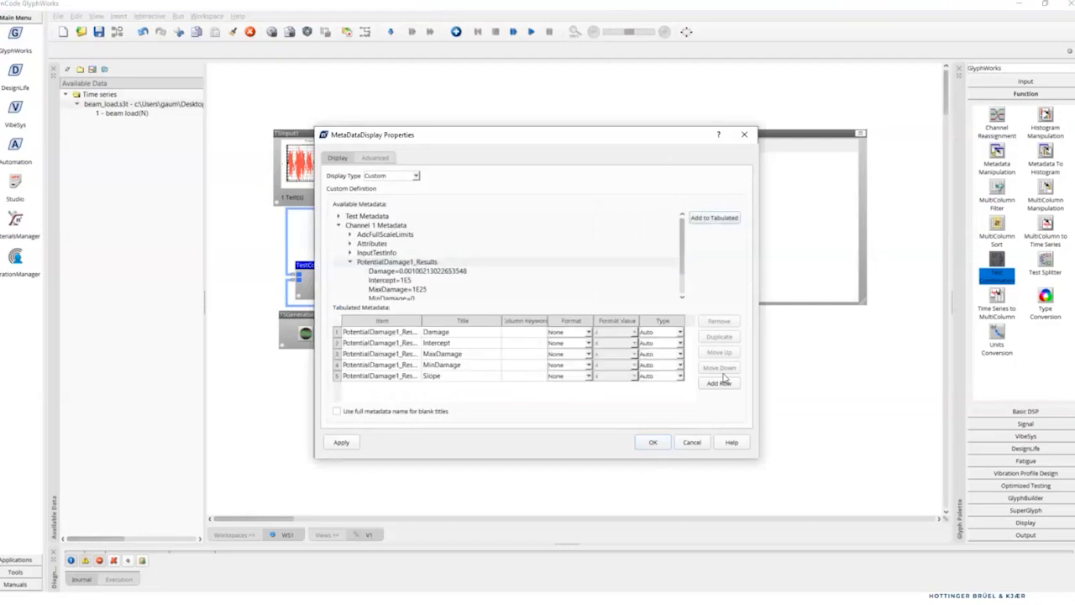
- Add the Channel 1 ChanTitle attribute to the tabulated metadata, move it to the first row, and accept the table definition
left_click(349, 243)
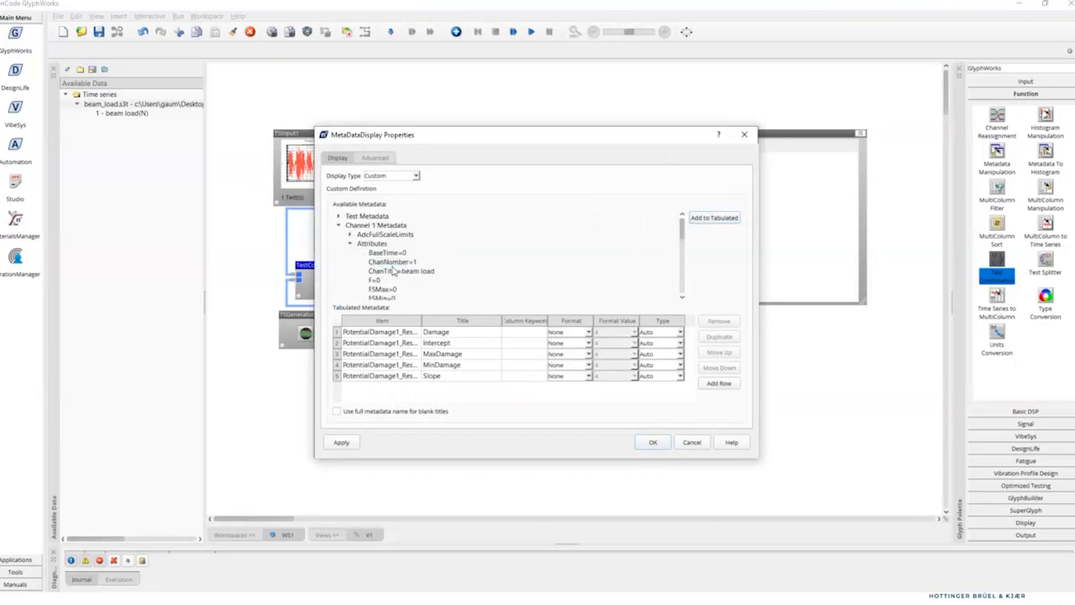
left_click(393, 272)
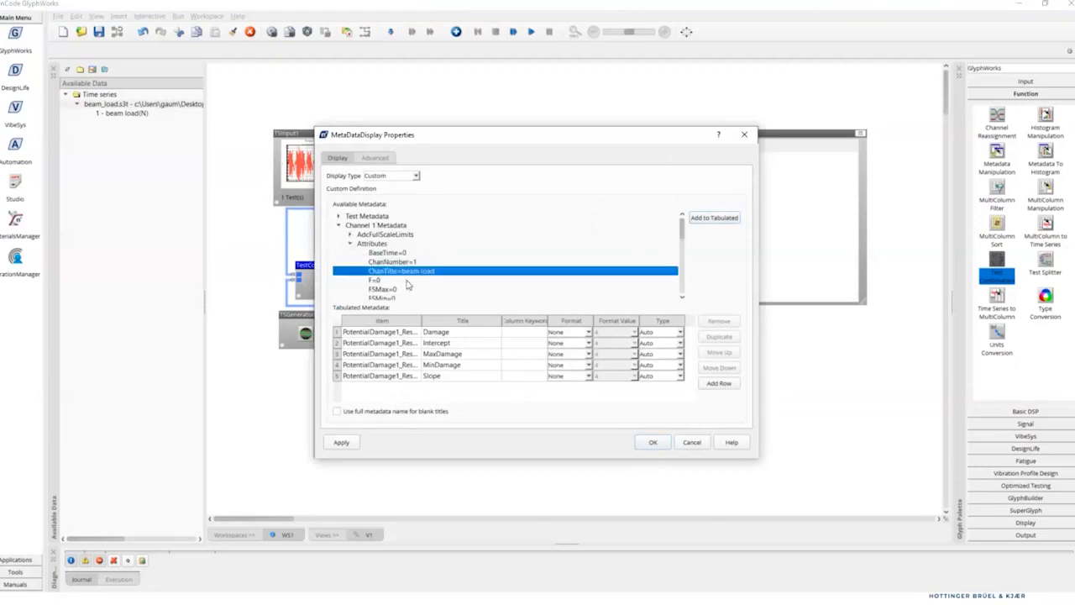
left_click(716, 218)
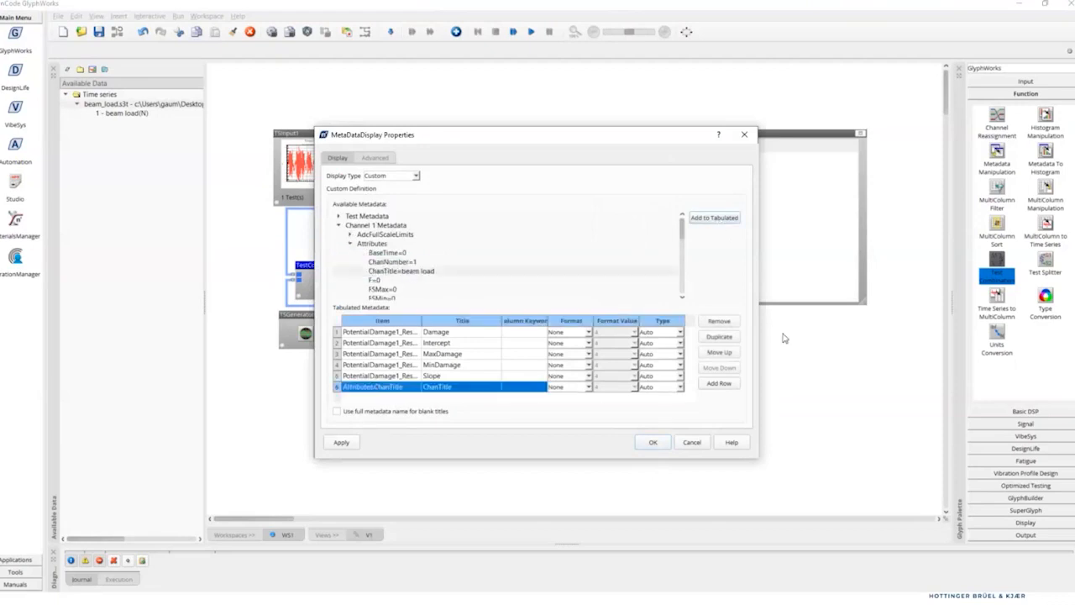
left_click(730, 354)
left_click(730, 353)
left_click(730, 353)
left_click(730, 354)
left_click(730, 354)
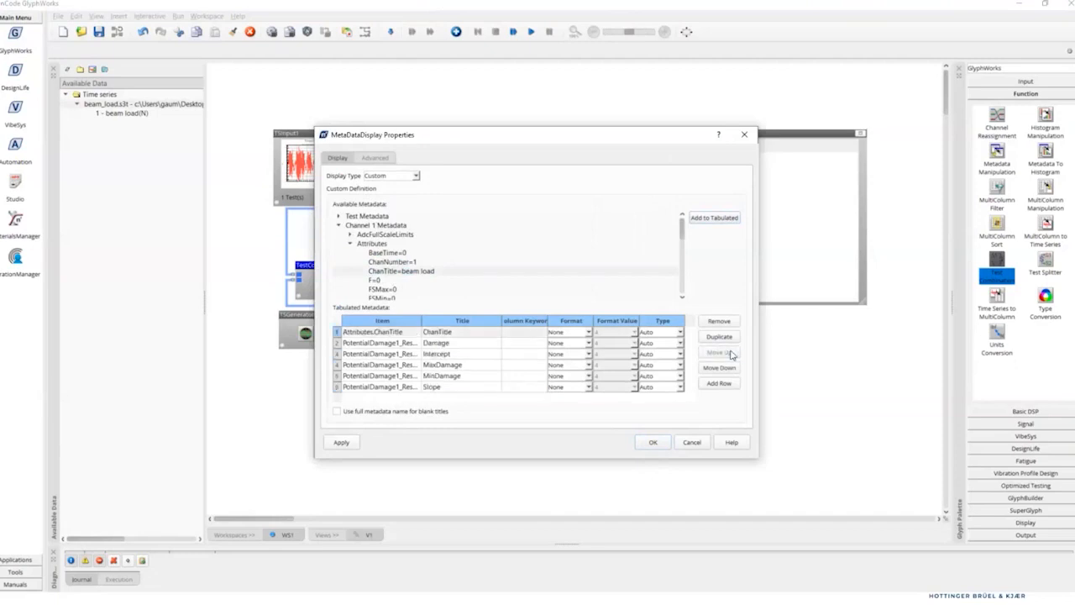
left_click(668, 442)
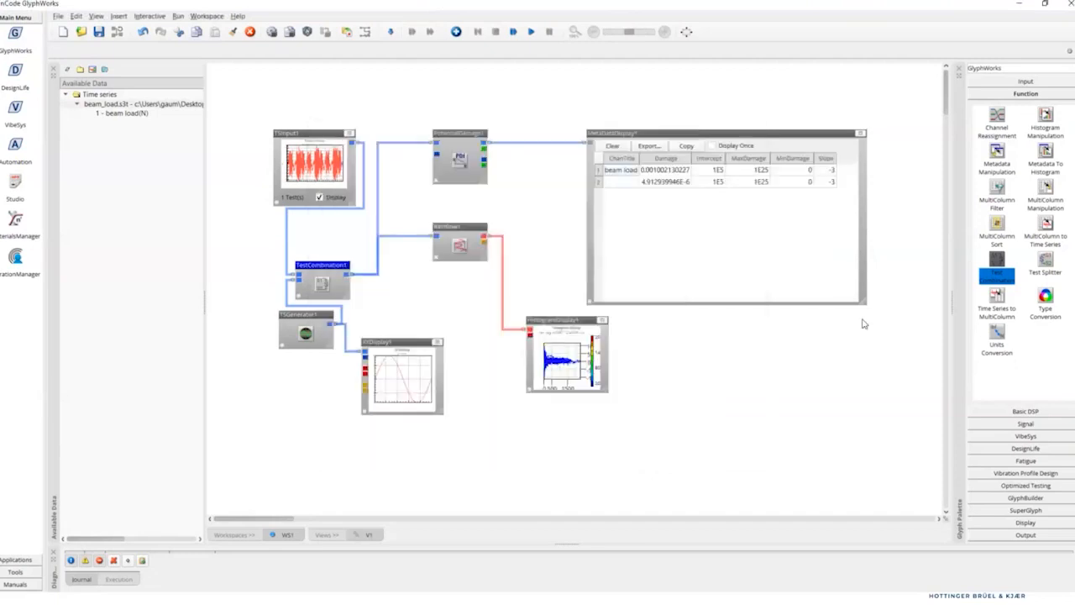
- Examine the damage values of both channels in the maximized metadata table and restore the display
left_click(860, 133)
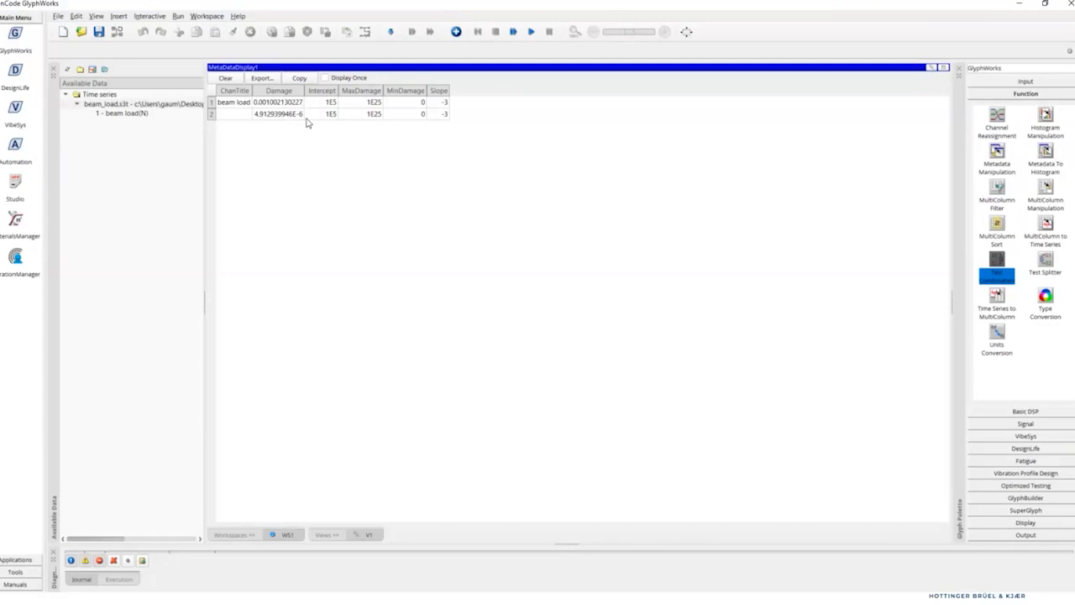
left_click(943, 68)
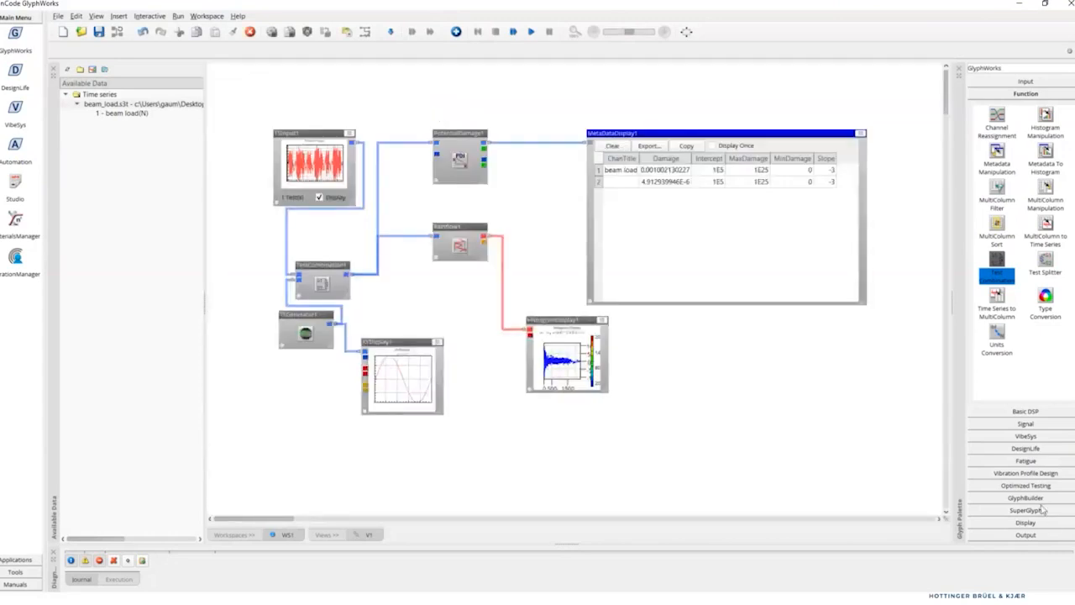
- Insert a Metadata Calculator glyph between PotentialDamage1 and the metadata display, disconnecting their direct link
left_click(1033, 413)
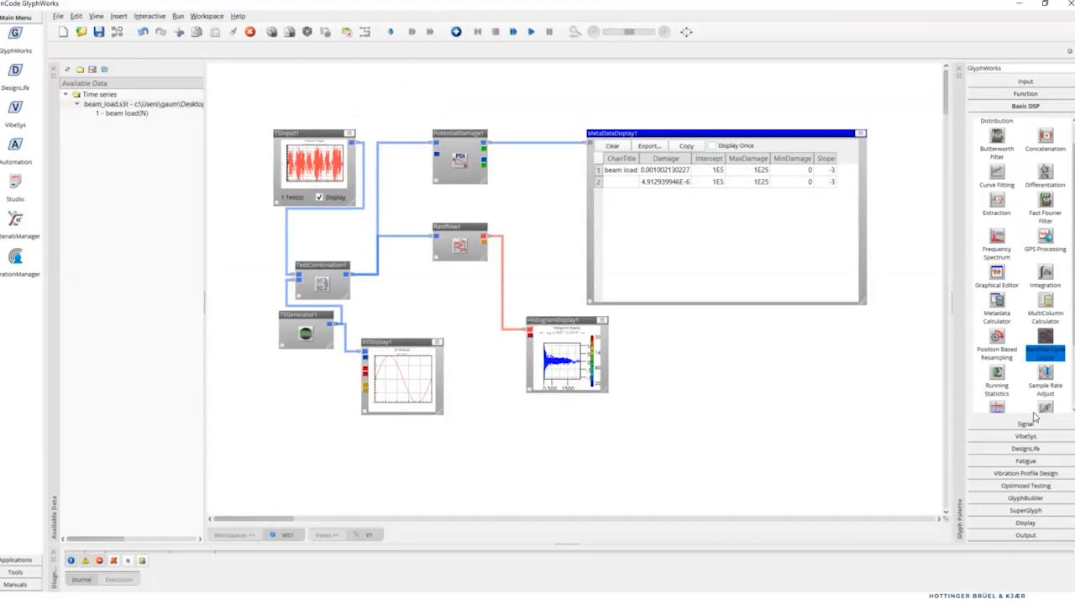
left_click_drag(1002, 309, 518, 181)
right_click(551, 147)
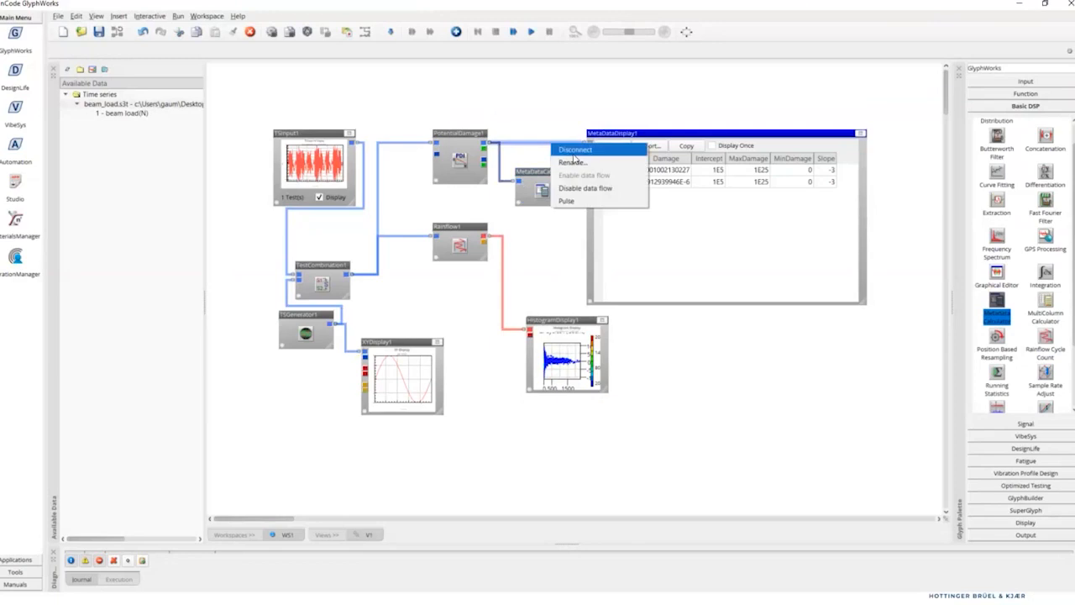
left_click(563, 149)
left_click_drag(569, 179, 543, 133)
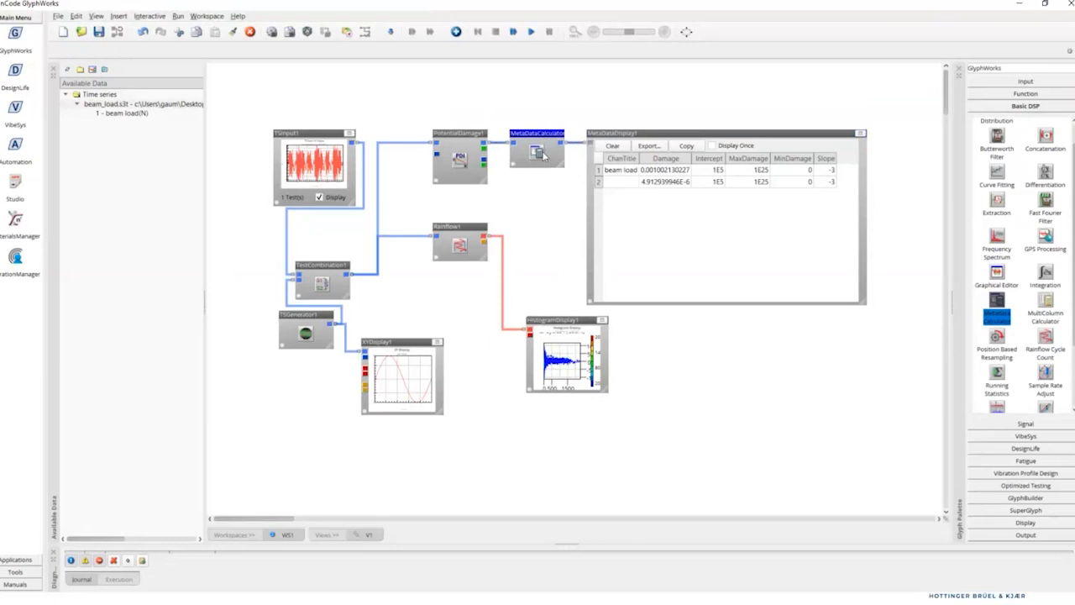
- Define a channel metadata result in the calculator with set Calc, item Number of Cycles and type Float
double_click(546, 155)
left_click(540, 314)
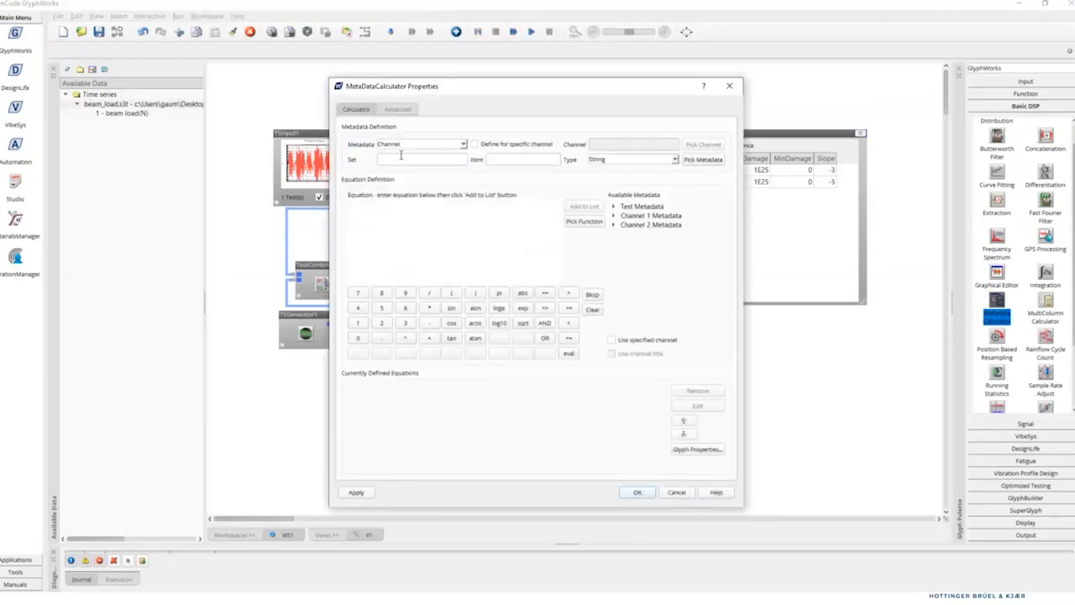
type("Calc")
left_click(507, 159)
type("Number of Cycles")
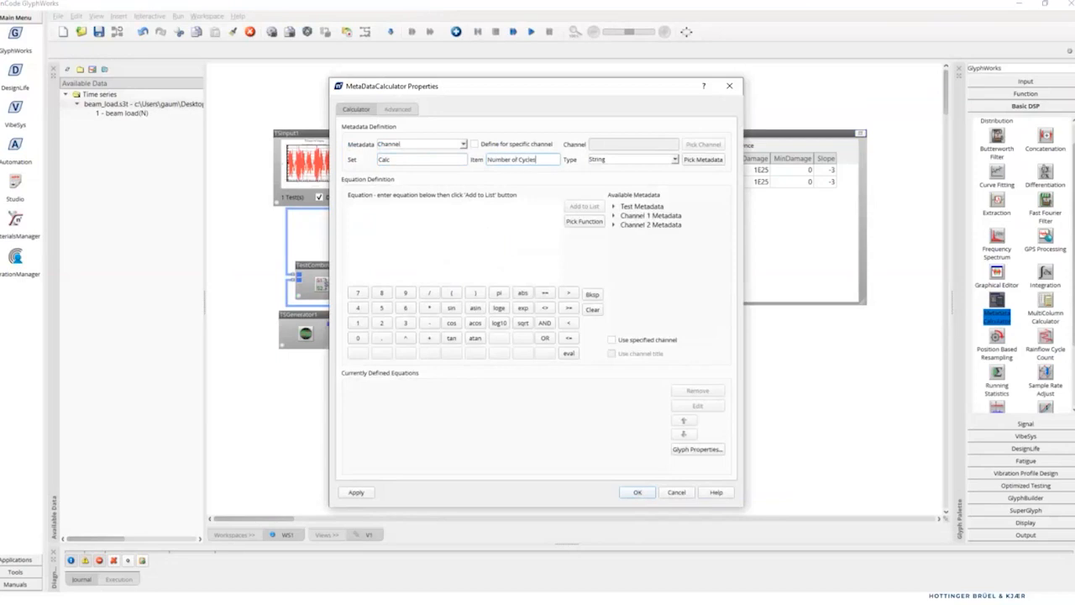
left_click(674, 159)
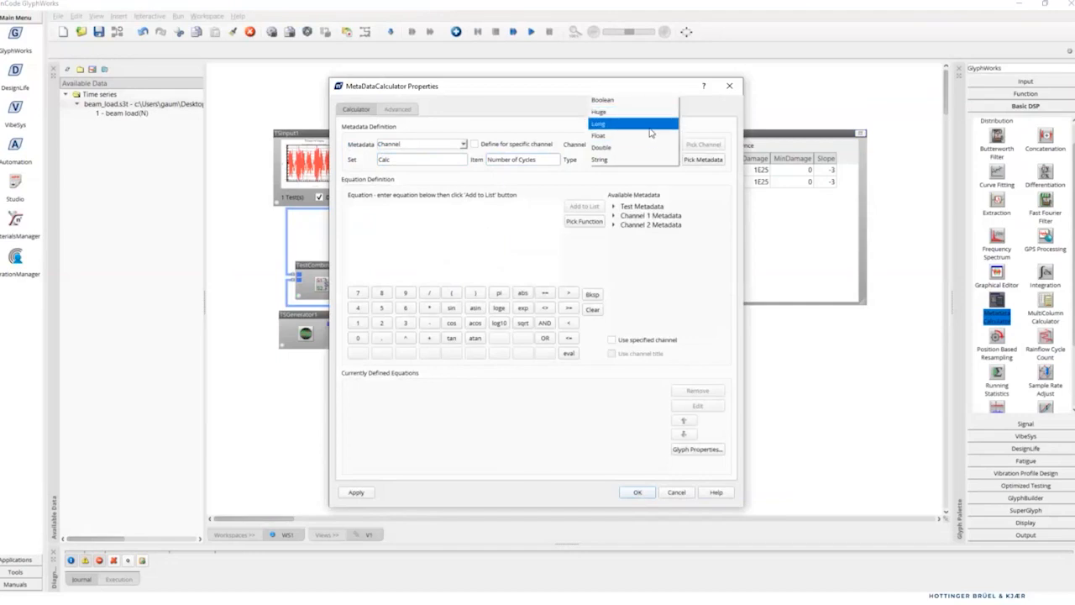
left_click(652, 137)
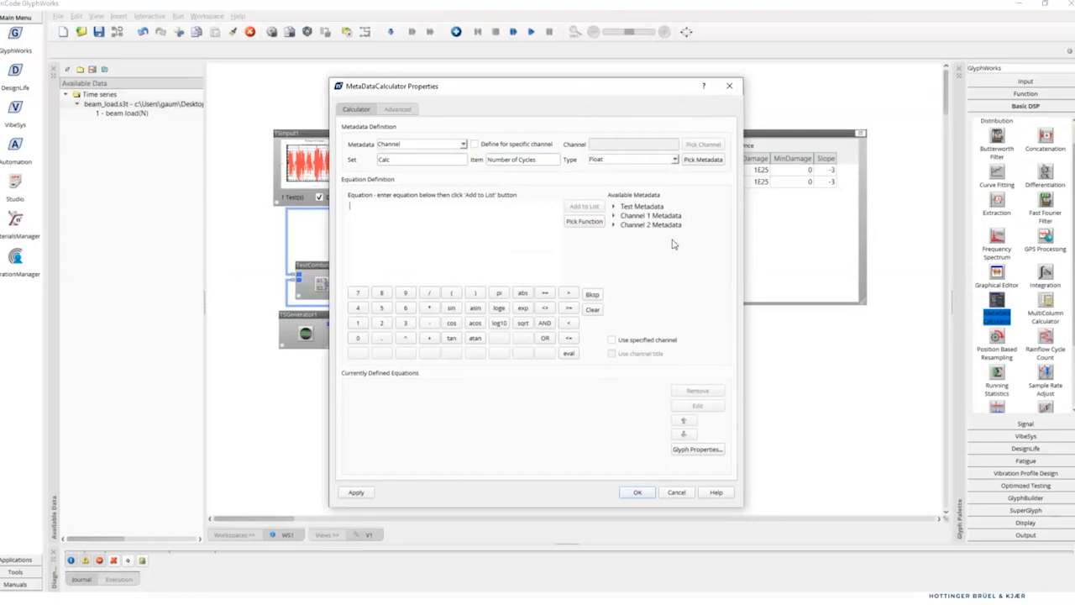
- Enable specified-channel references and insert the Channel 1 PotentialDamage1_Results Damage value into the equation
left_click(612, 339)
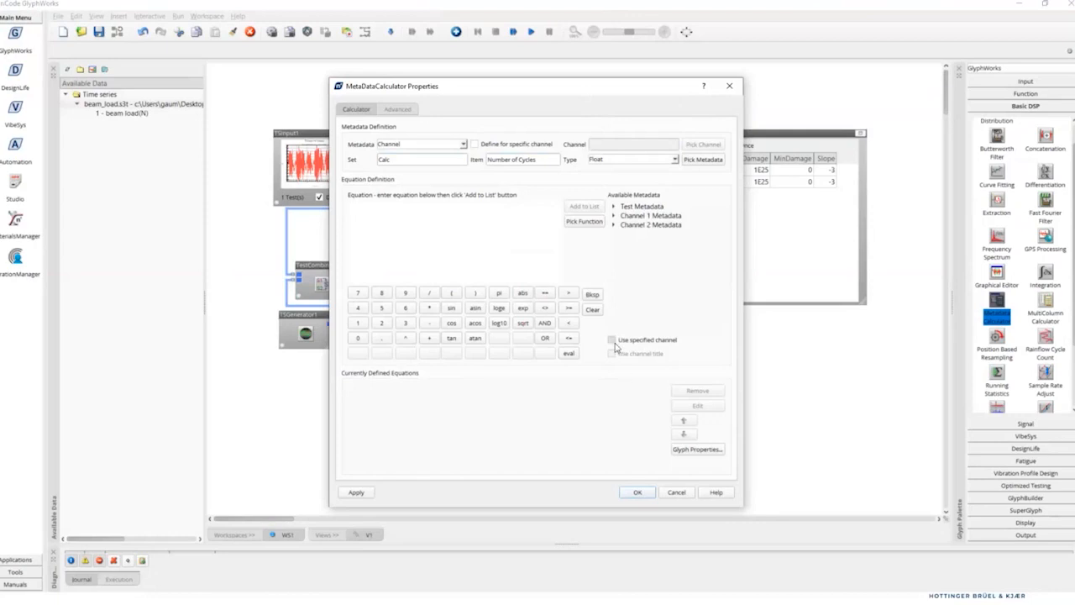
left_click(614, 216)
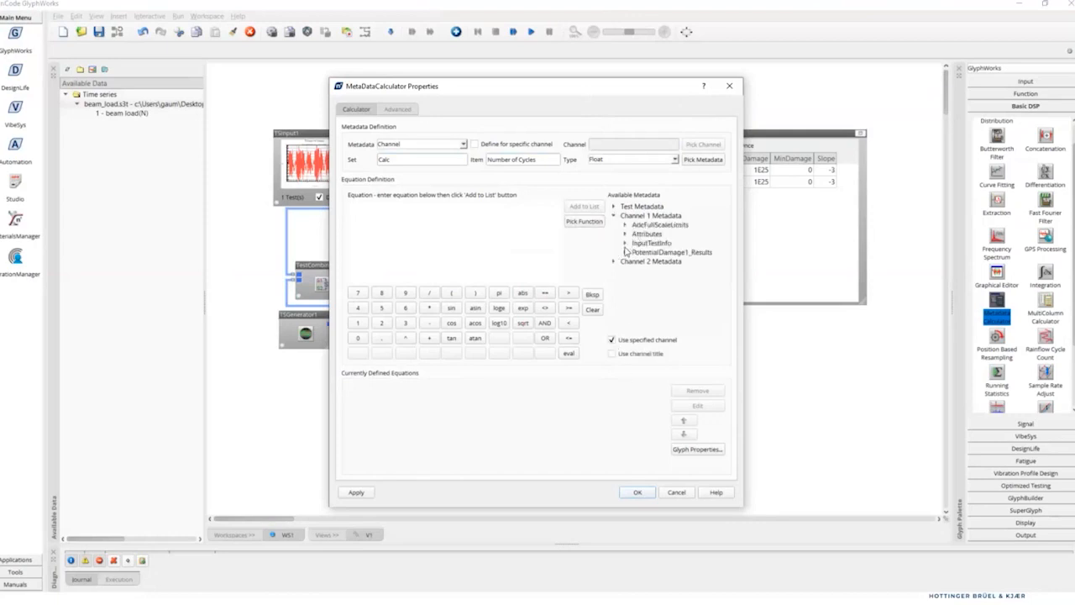
left_click(625, 253)
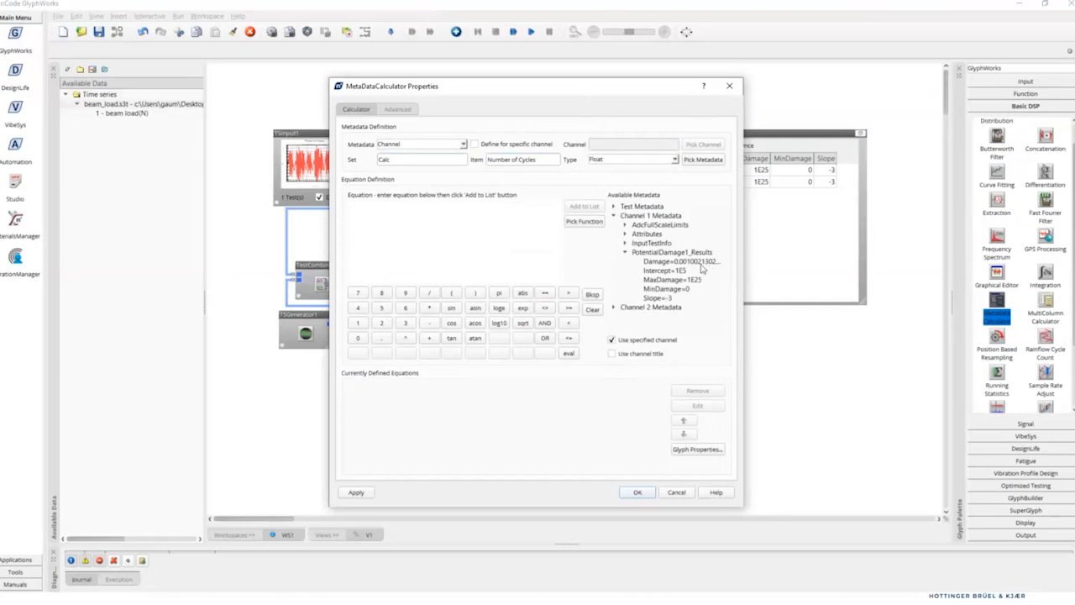
double_click(682, 261)
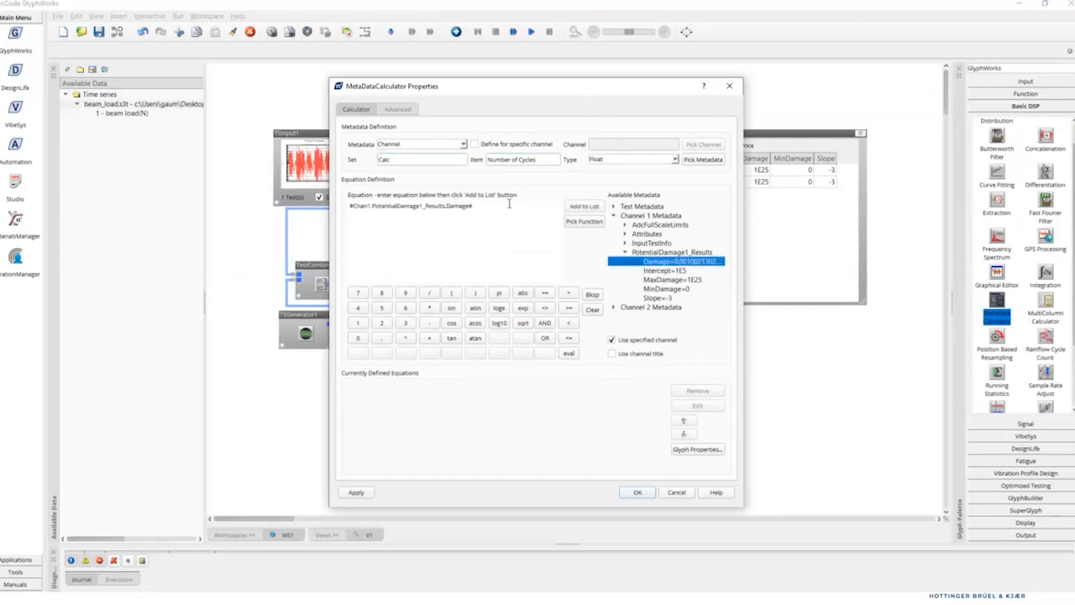
- Divide the equation by the Channel 2 PotentialDamage1_Results Damage value, add it to the defined equations and accept the calculator properties
left_click(430, 293)
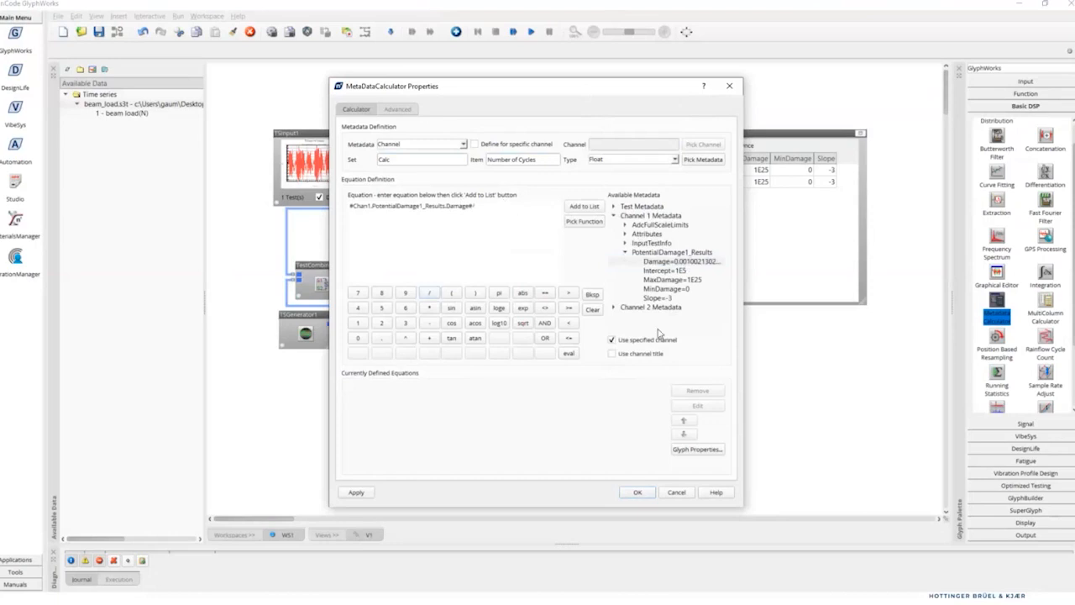
left_click(614, 307)
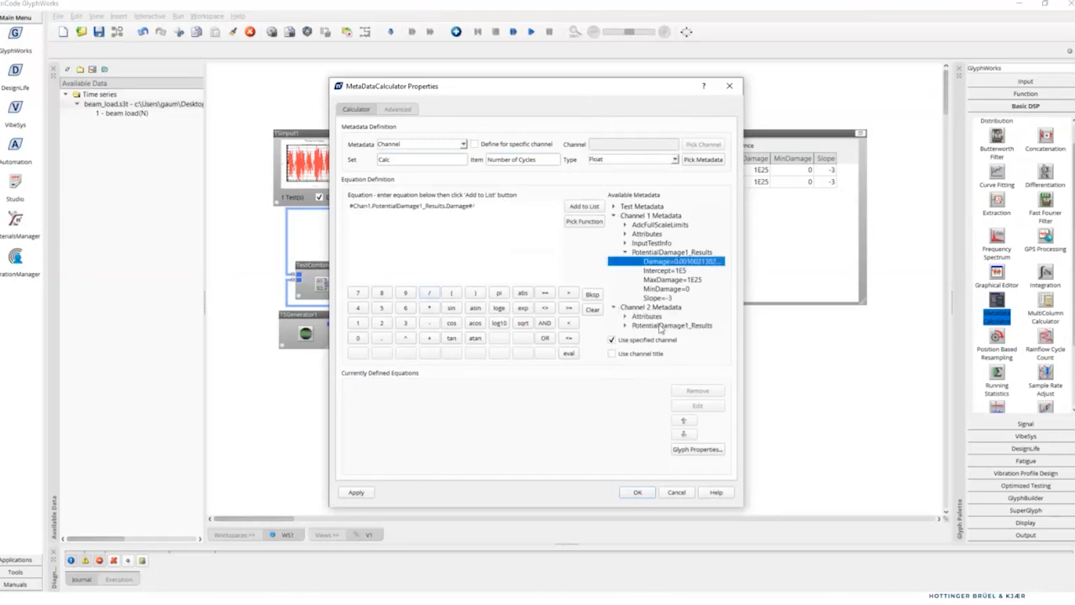
left_click(625, 326)
scroll(688, 296, "down", 2)
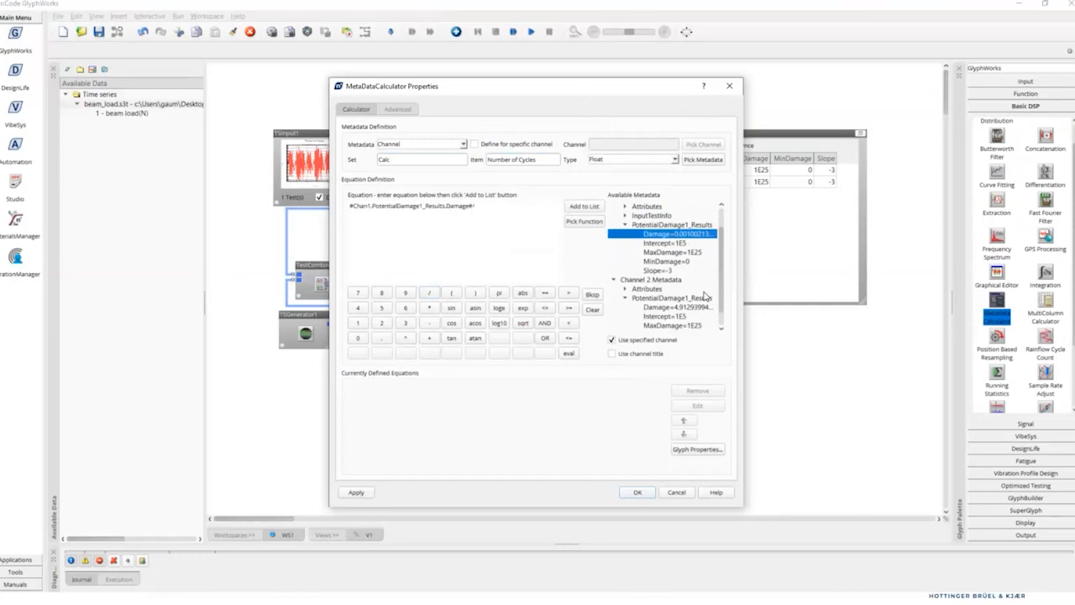
double_click(682, 289)
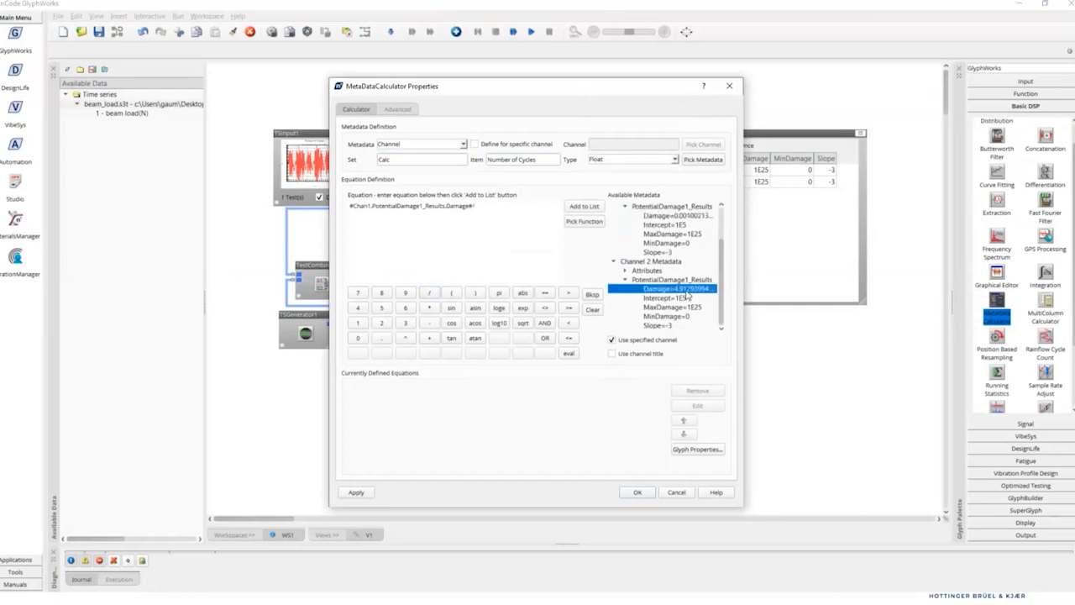
left_click(585, 209)
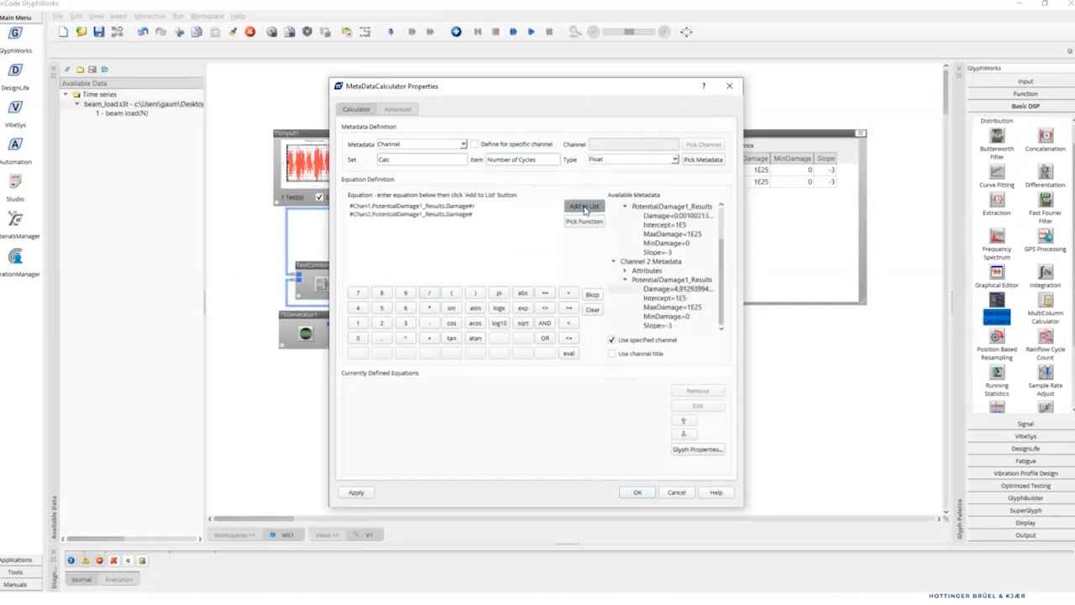
left_click(637, 493)
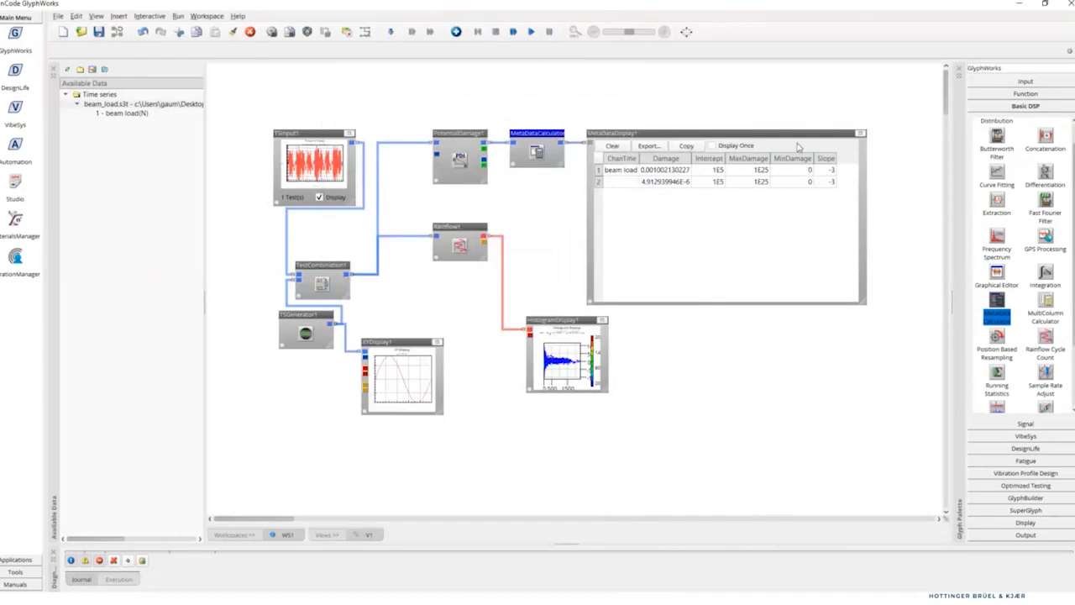
- Add the Channel 1 Calc Number of Cycles item to the display's tabulated metadata and check it in the maximized table
left_click(758, 137)
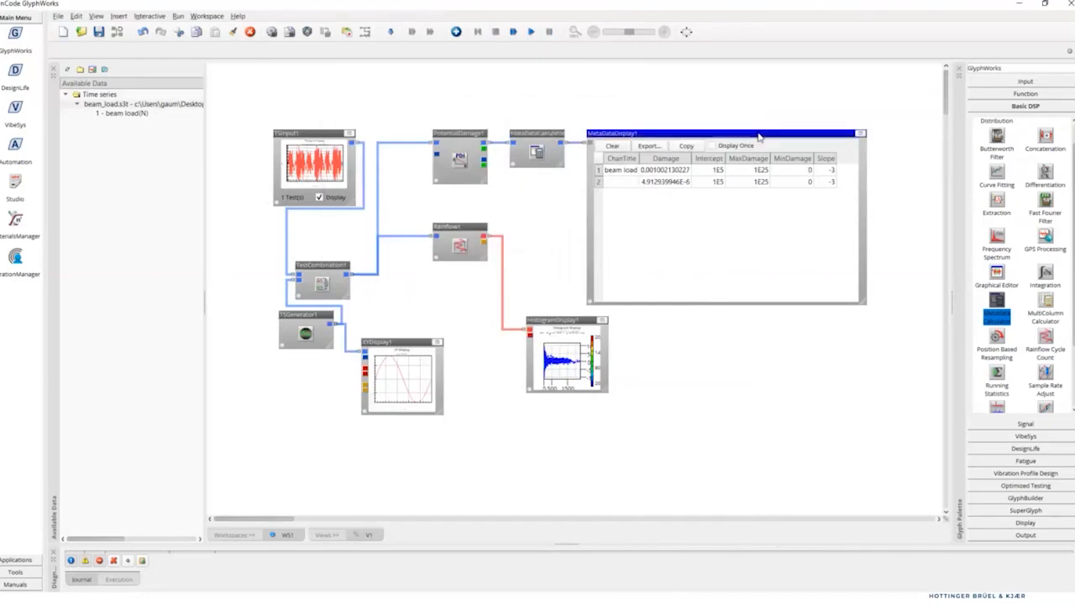
left_click(574, 313)
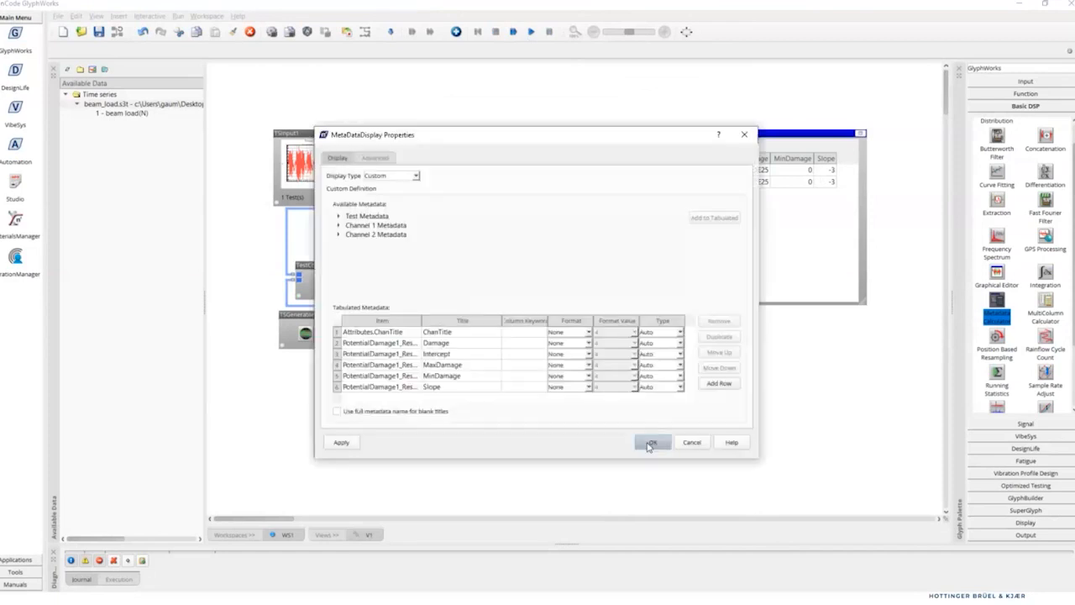
left_click(339, 225)
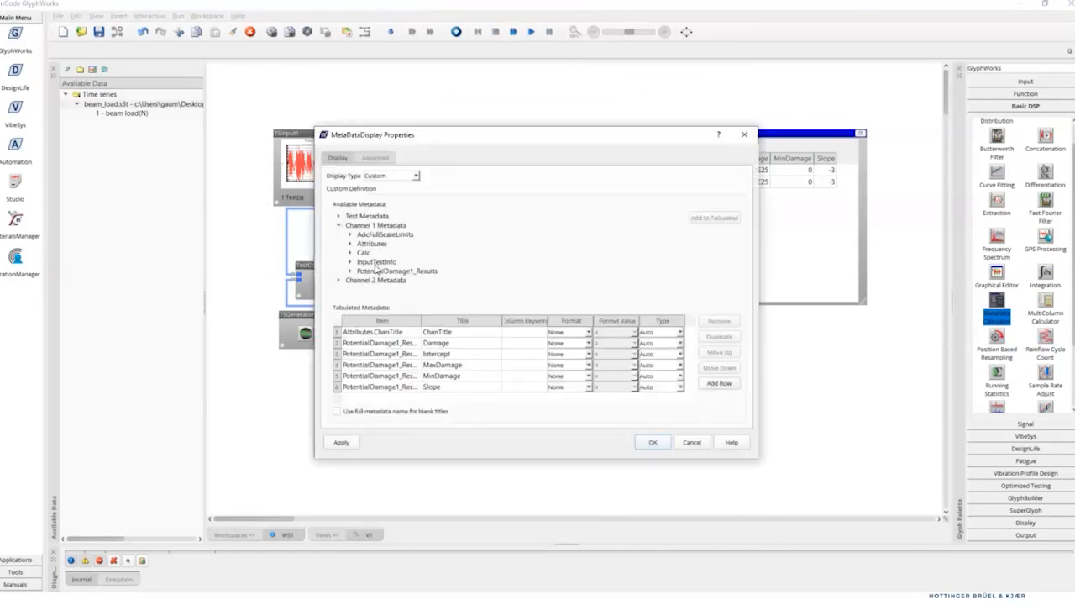
left_click(350, 253)
left_click(395, 263)
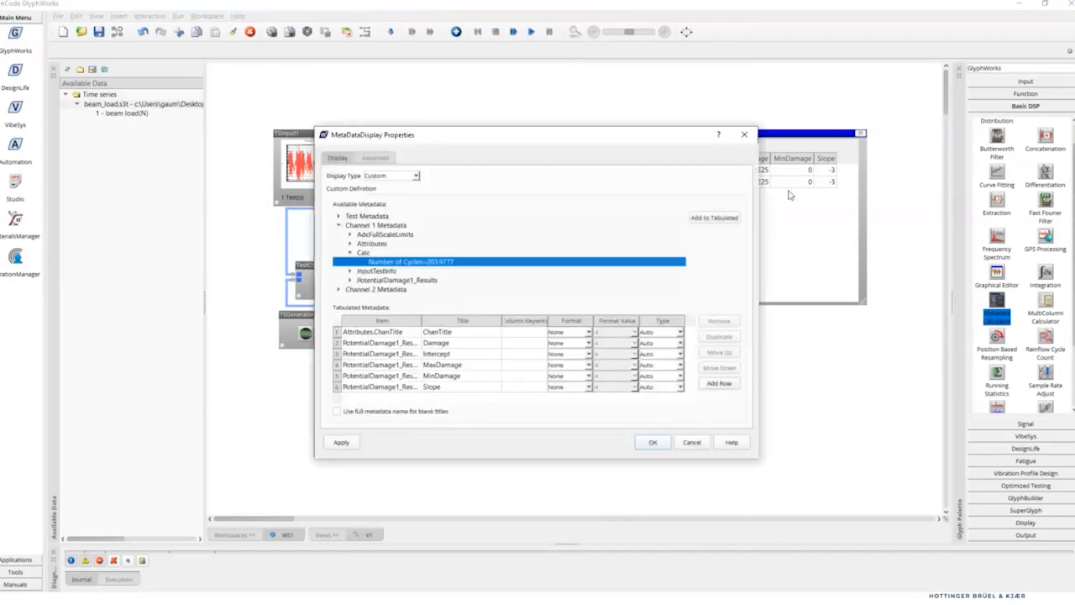
left_click(714, 217)
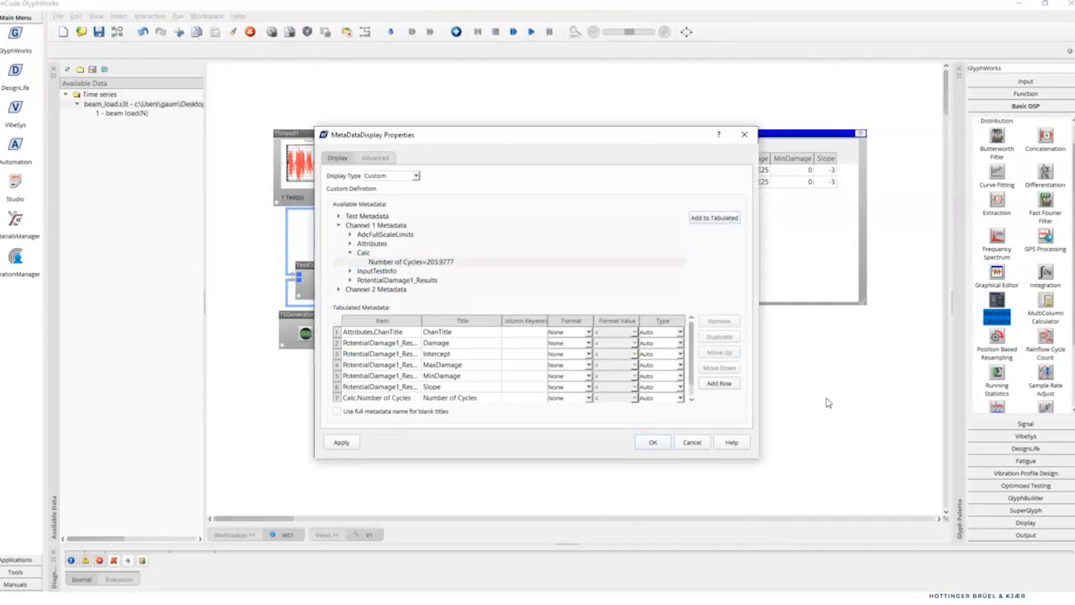
left_click(653, 443)
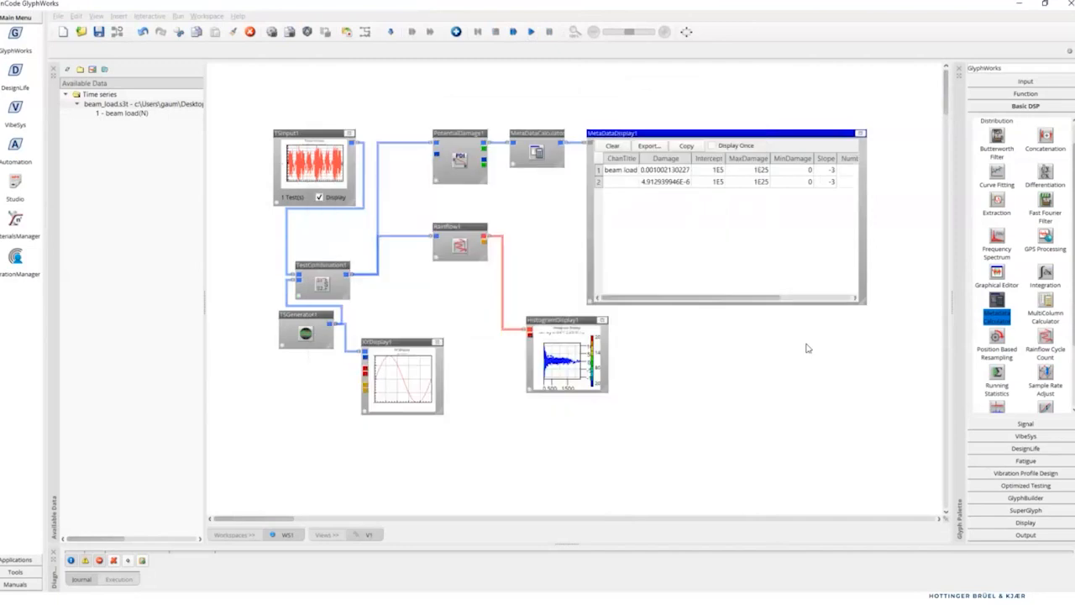
left_click(860, 133)
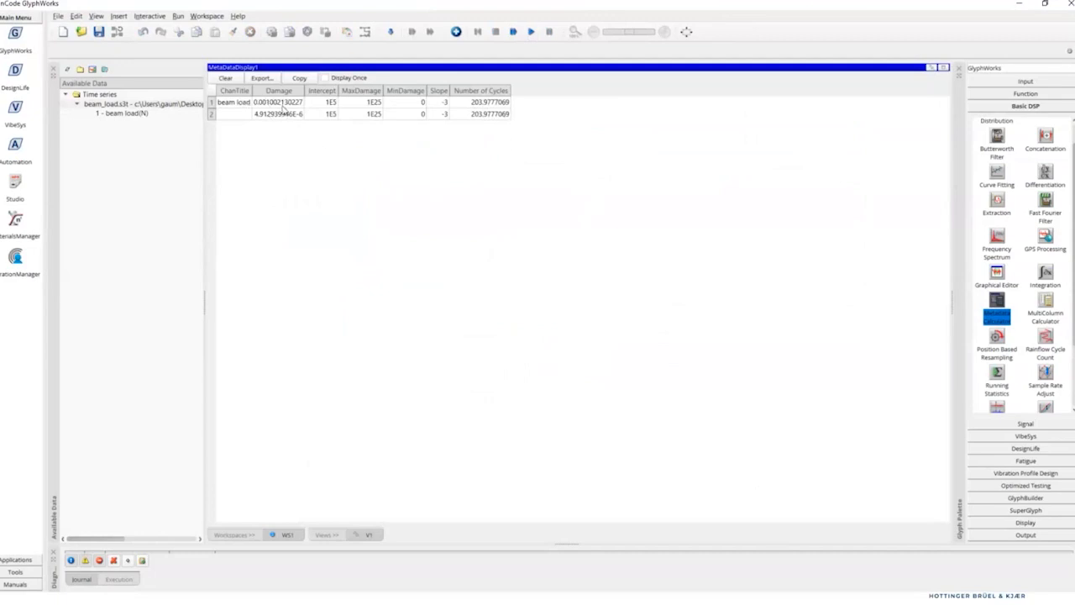
left_click(944, 67)
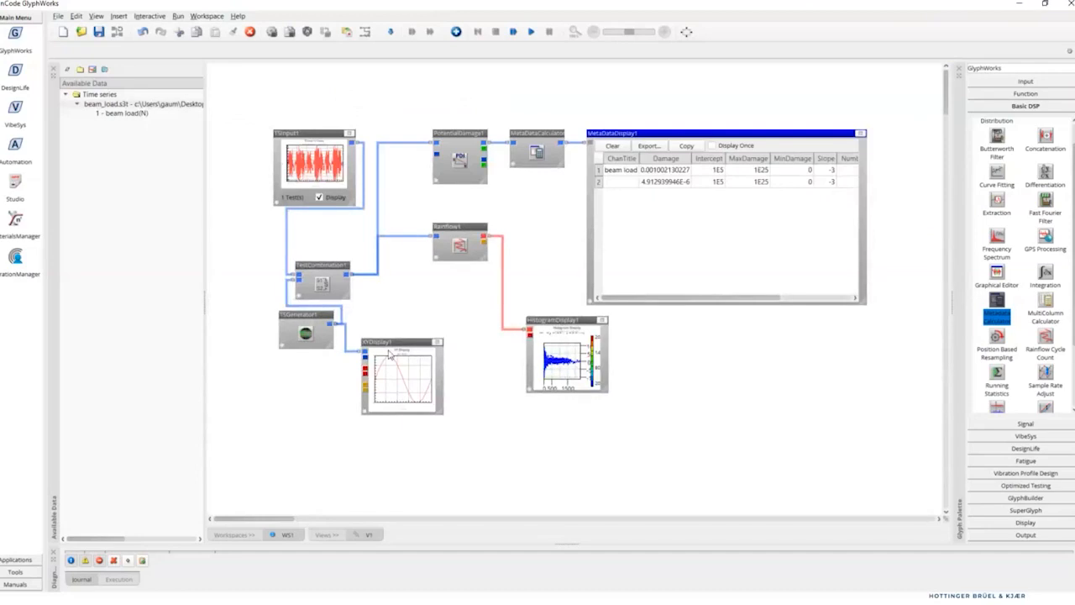
- Set the maximized histogram display to two plots with matching axis and colour scales, compare both channels' rainflow cycles, and restore it
left_click_drag(389, 344, 400, 388)
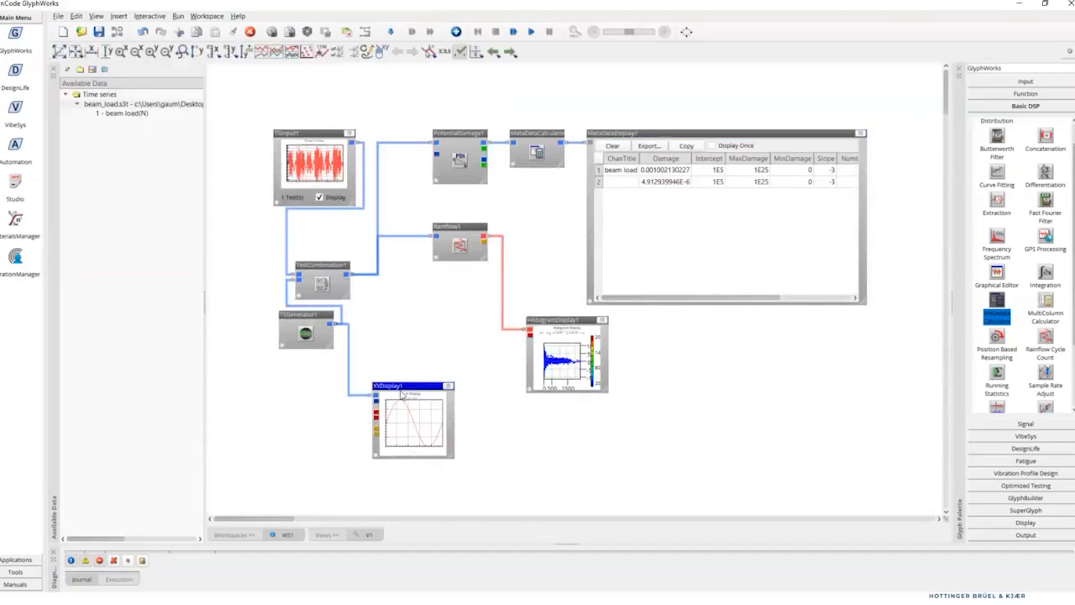
left_click(601, 321)
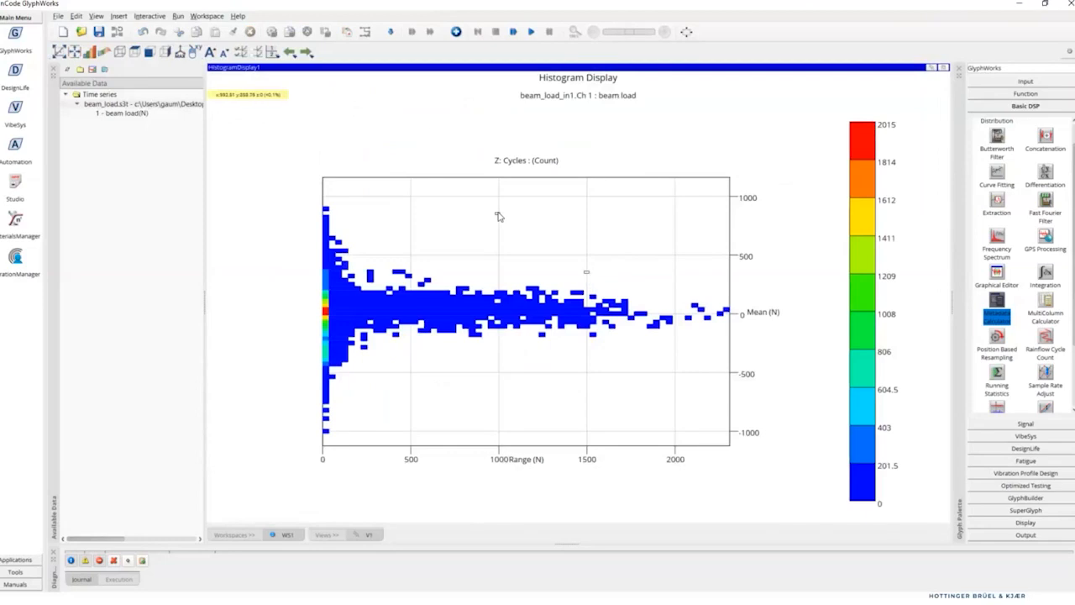
left_click(288, 53)
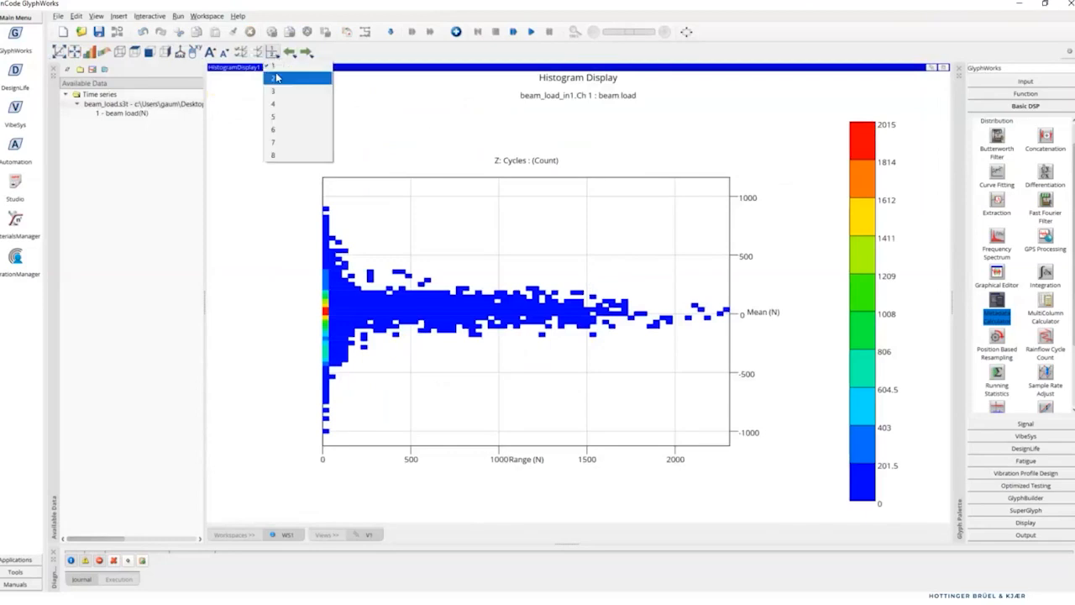
left_click(277, 109)
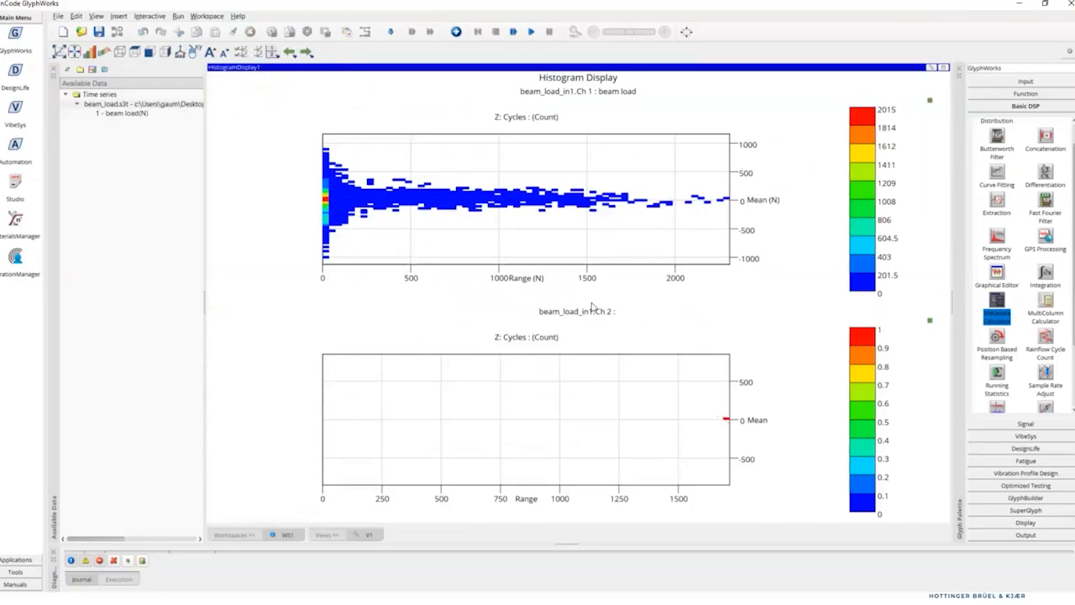
left_click(181, 53)
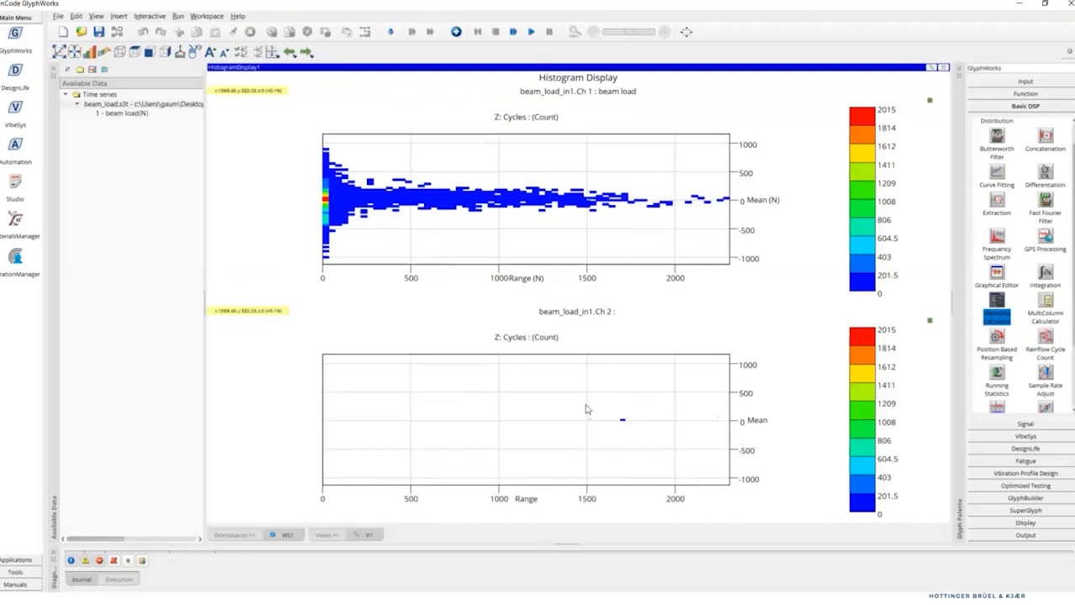
left_click(944, 67)
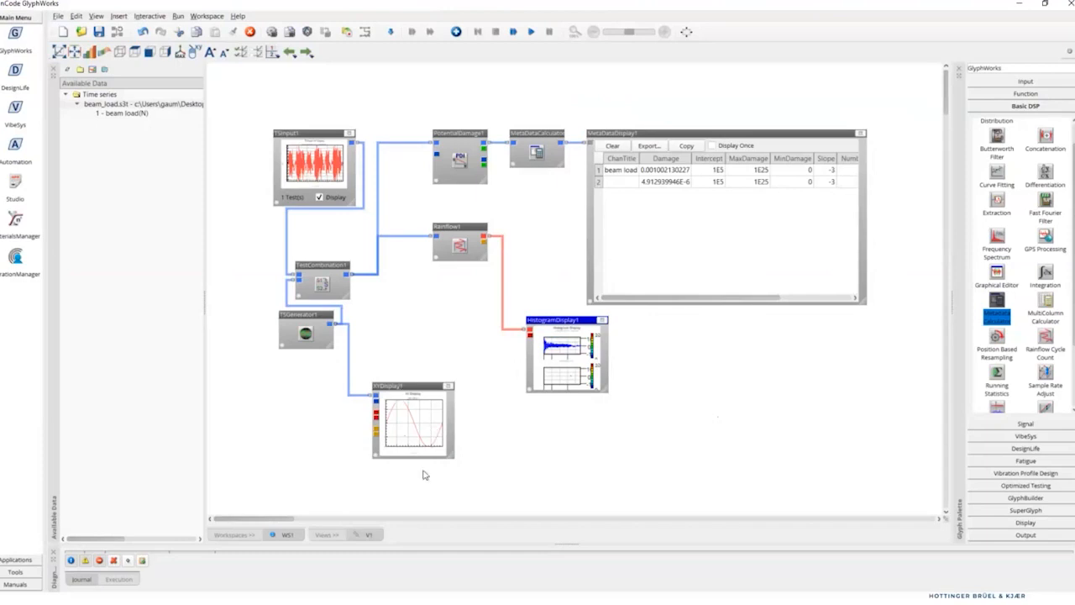
- Reposition the XY display and TSGenerator1 to make room, and duplicate the generator glyph with the copy placed beneath the original
left_click_drag(434, 385, 494, 330)
left_click_drag(306, 333, 273, 362)
right_click(270, 346)
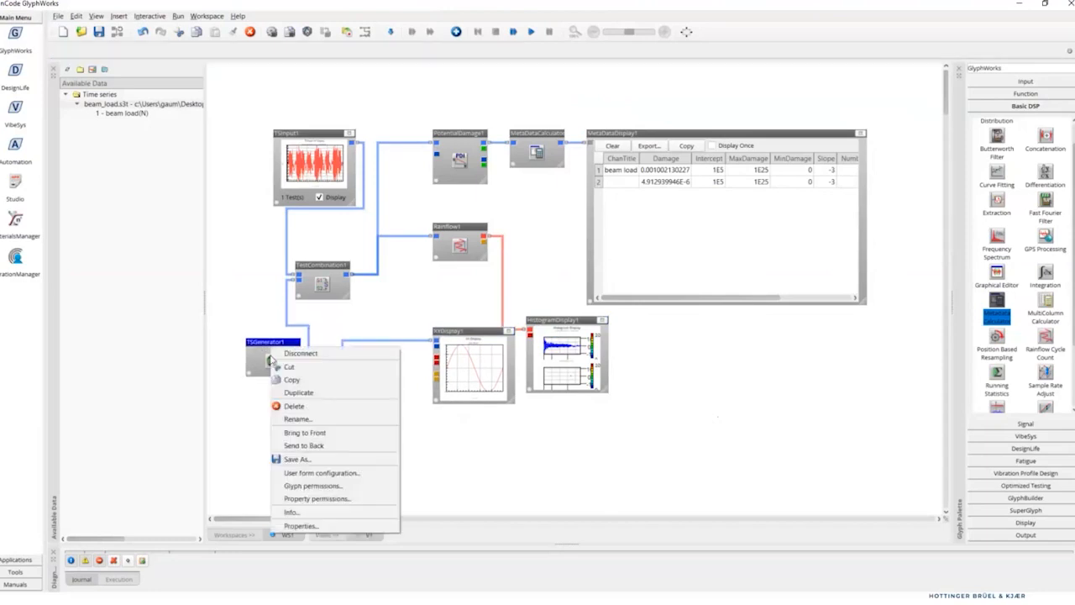
left_click(296, 395)
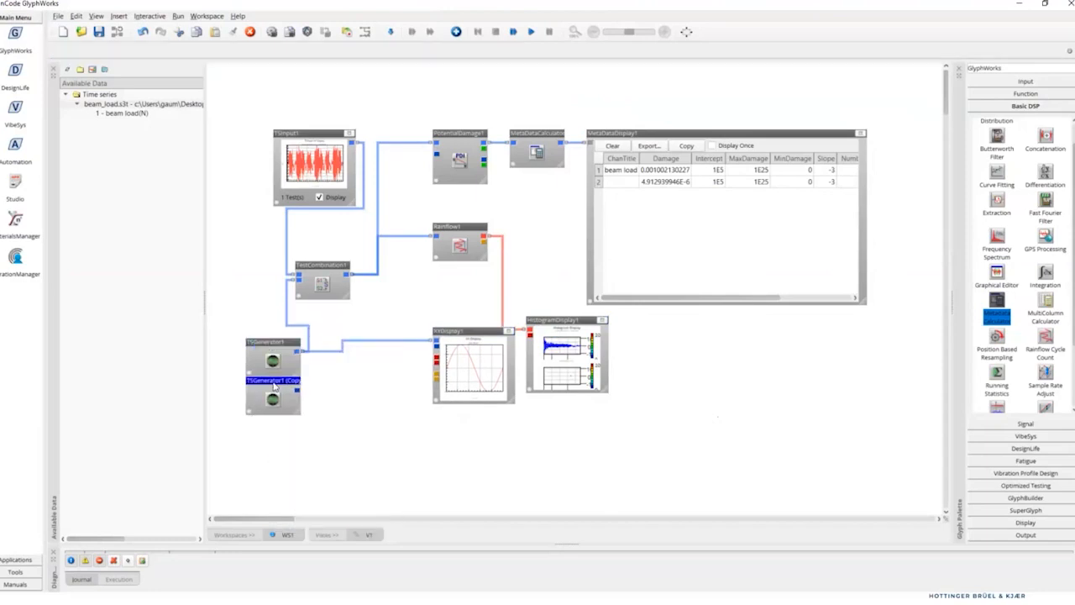
mouse_move(271, 377)
left_mouse_down()
mouse_move(277, 406)
mouse_move(266, 395)
left_mouse_up()
double_click(275, 406)
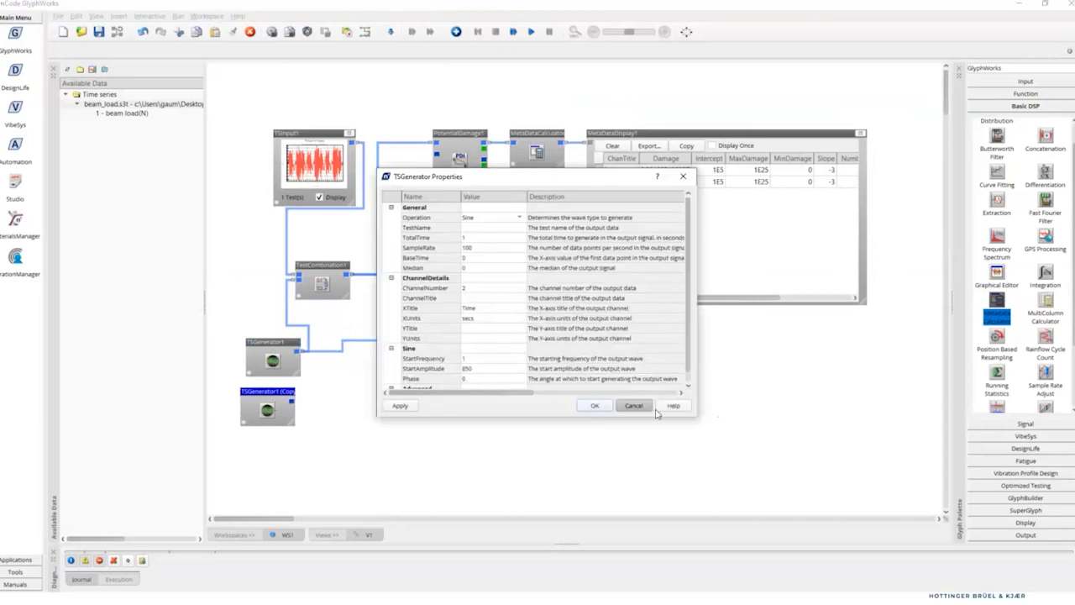
left_click(635, 406)
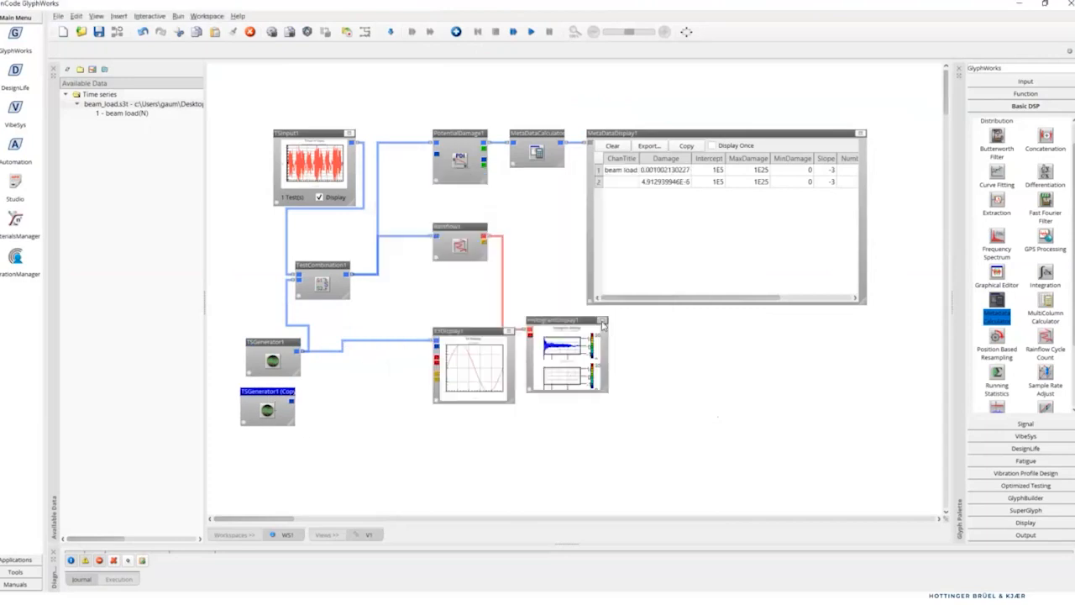
- Inspect both channels' rainflow cycle histograms in the maximized histogram display and restore it
left_click(601, 322)
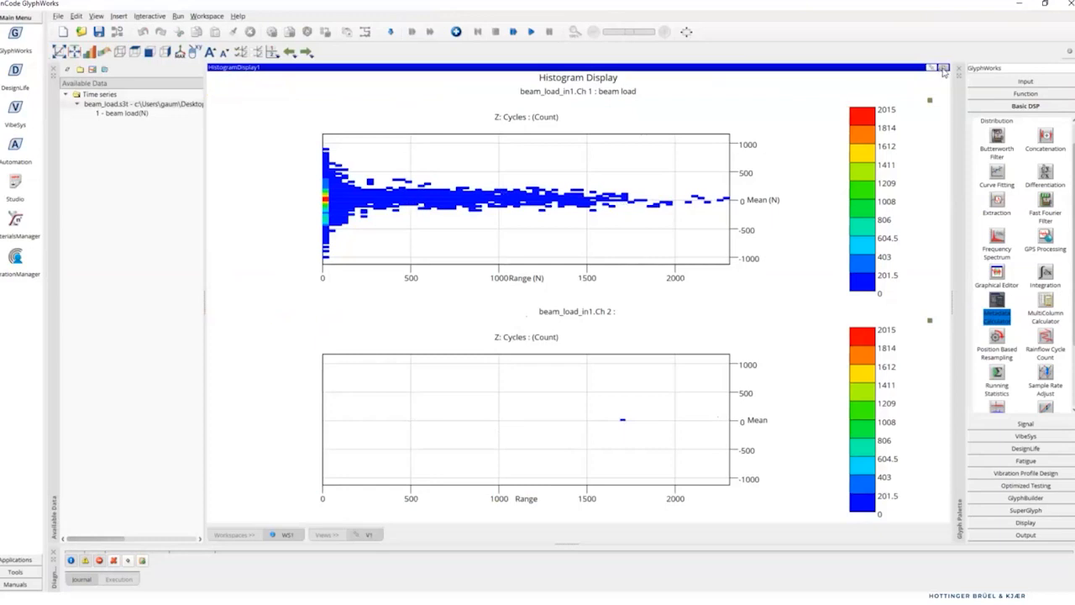
left_click(944, 68)
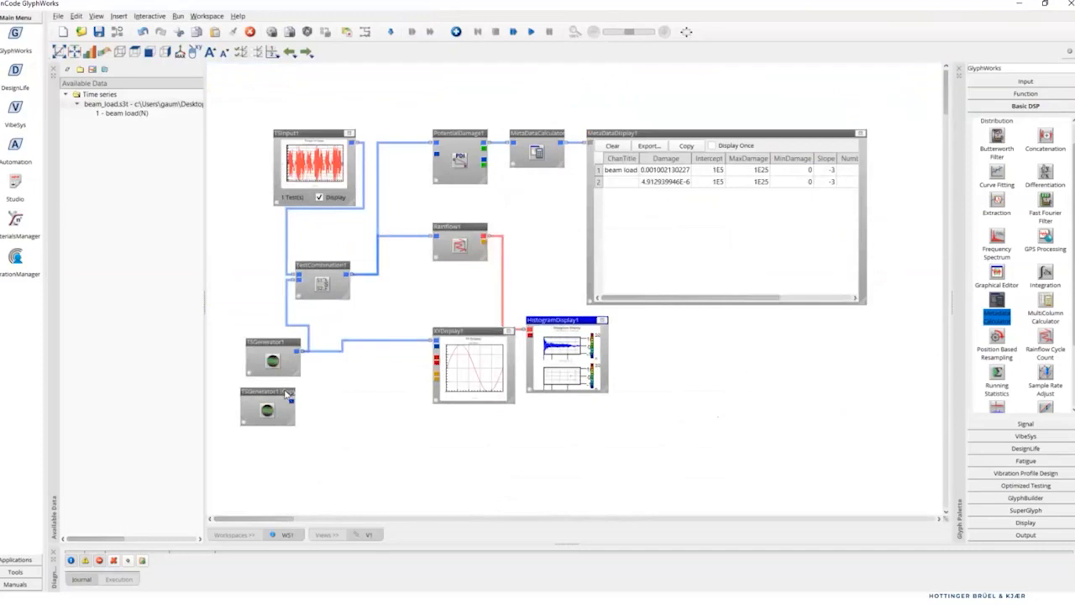
- Align the copied generator beneath TSGenerator1 and set its sine StartAmplitude to 500
left_click(290, 395)
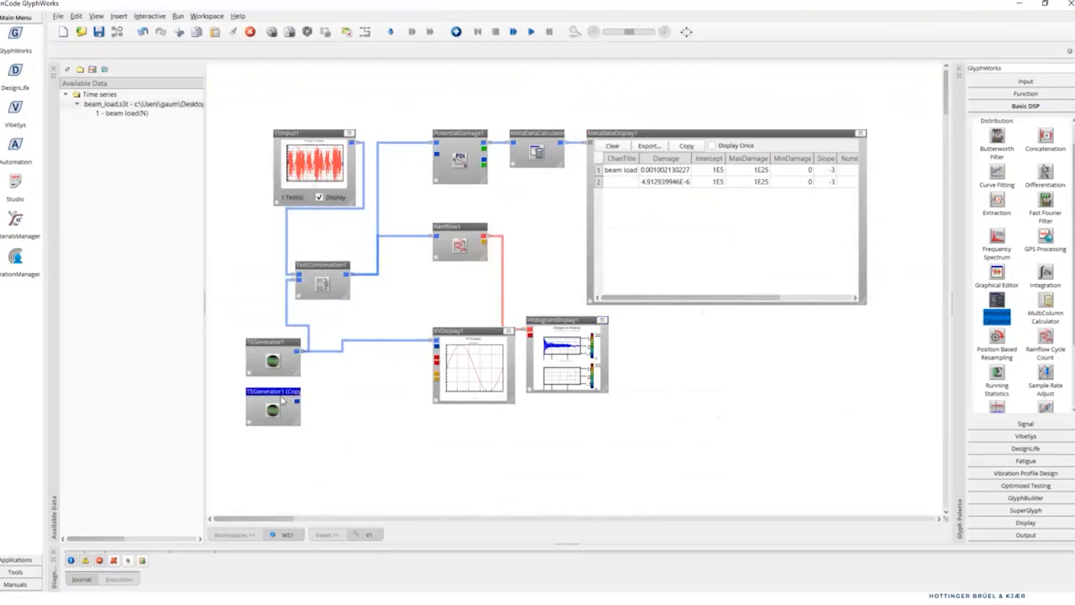
double_click(283, 402)
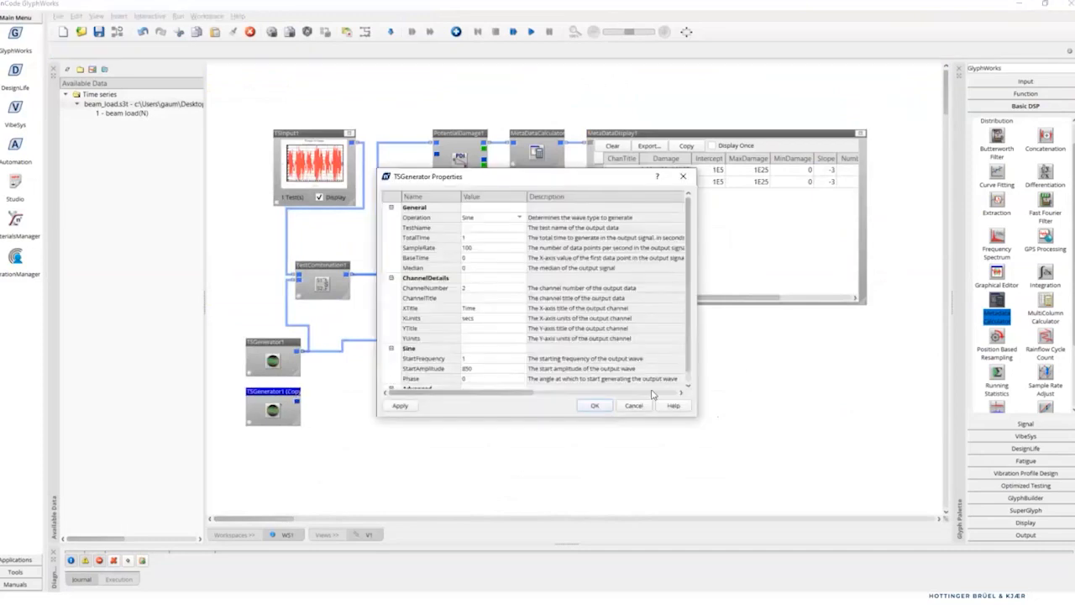
left_click(484, 370)
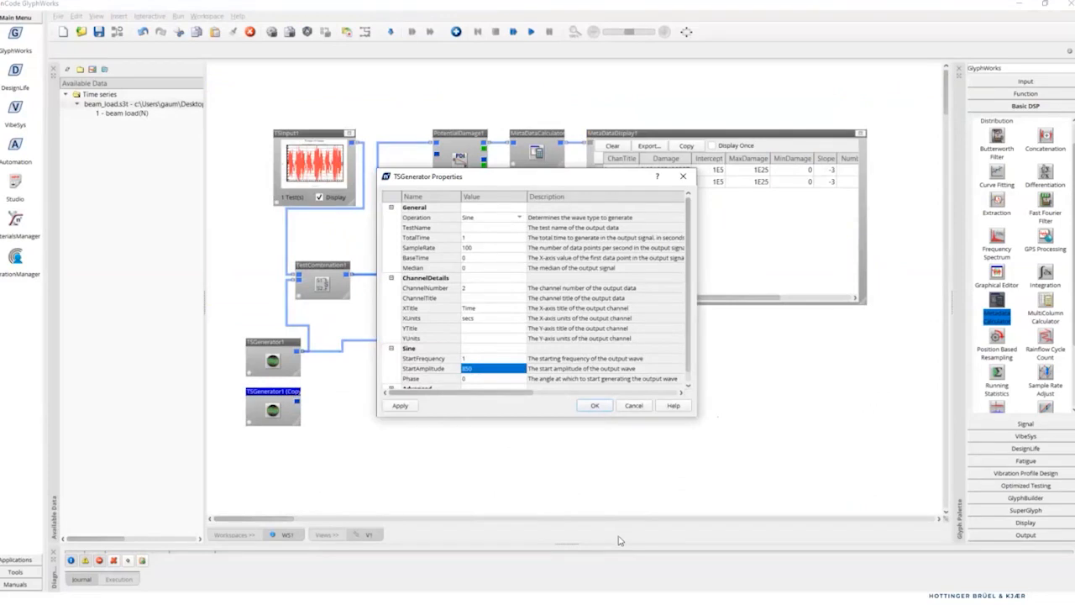
type("500")
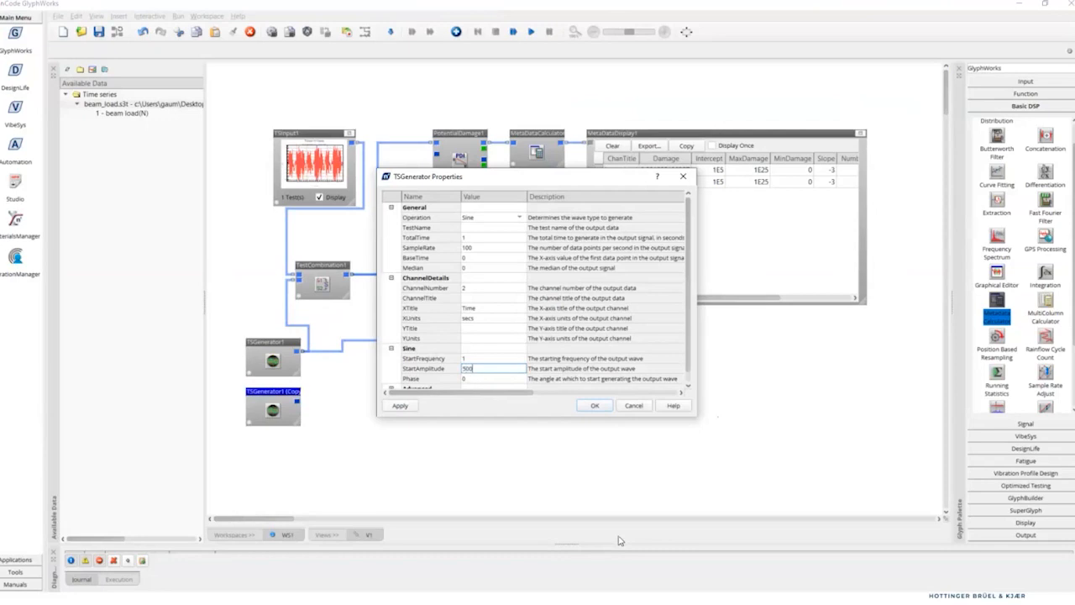
left_click(596, 406)
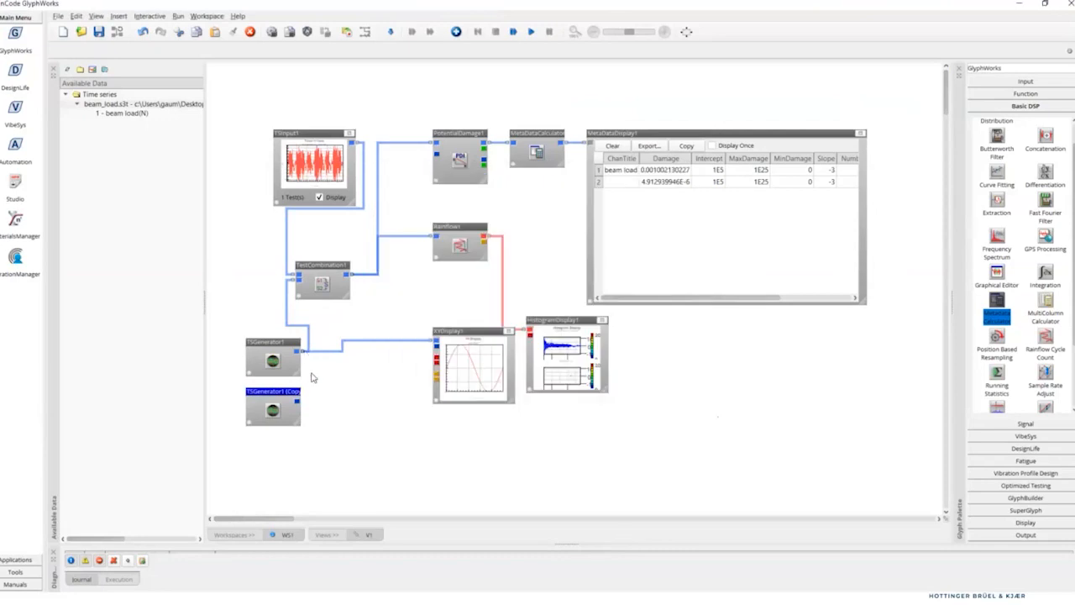
- Add a Concatenation glyph fed by TSGenerator1 and its copy, and set its RepeatCount2 to 3
left_click_drag(1050, 139, 354, 375)
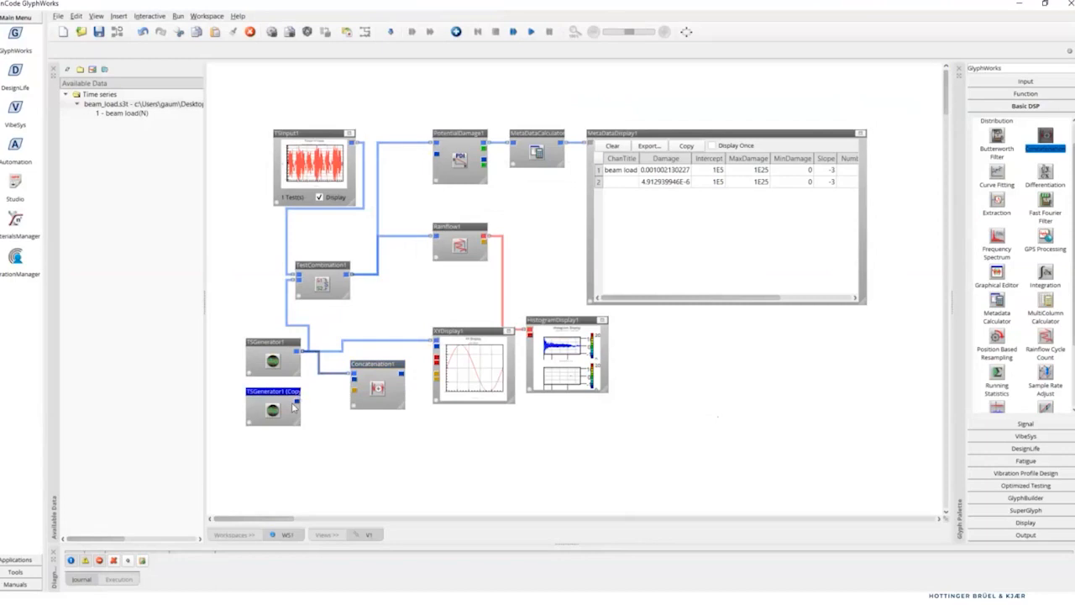
left_click_drag(299, 402, 380, 370)
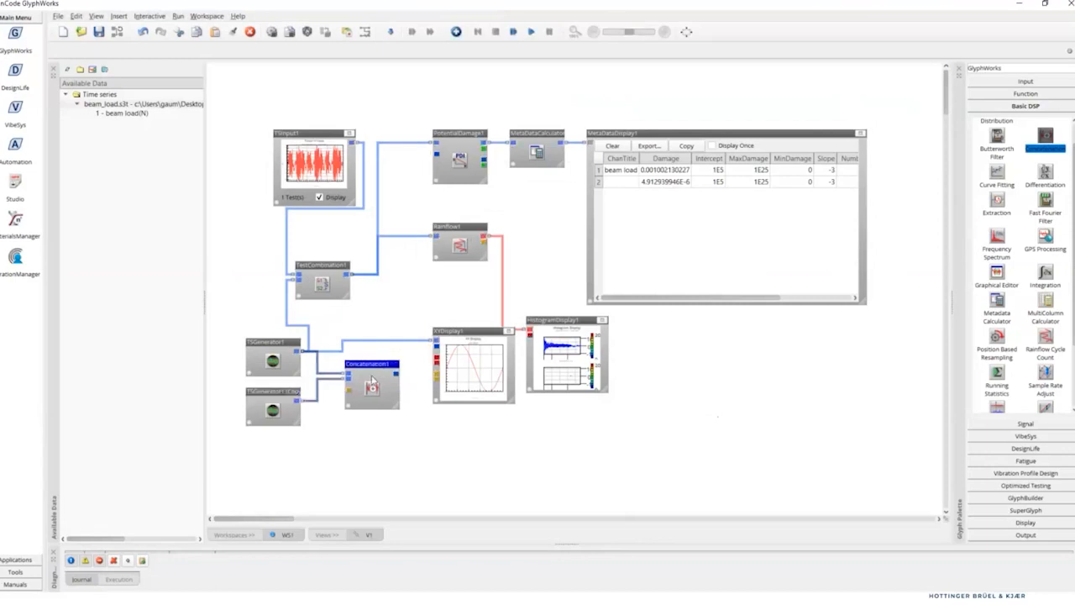
double_click(370, 377)
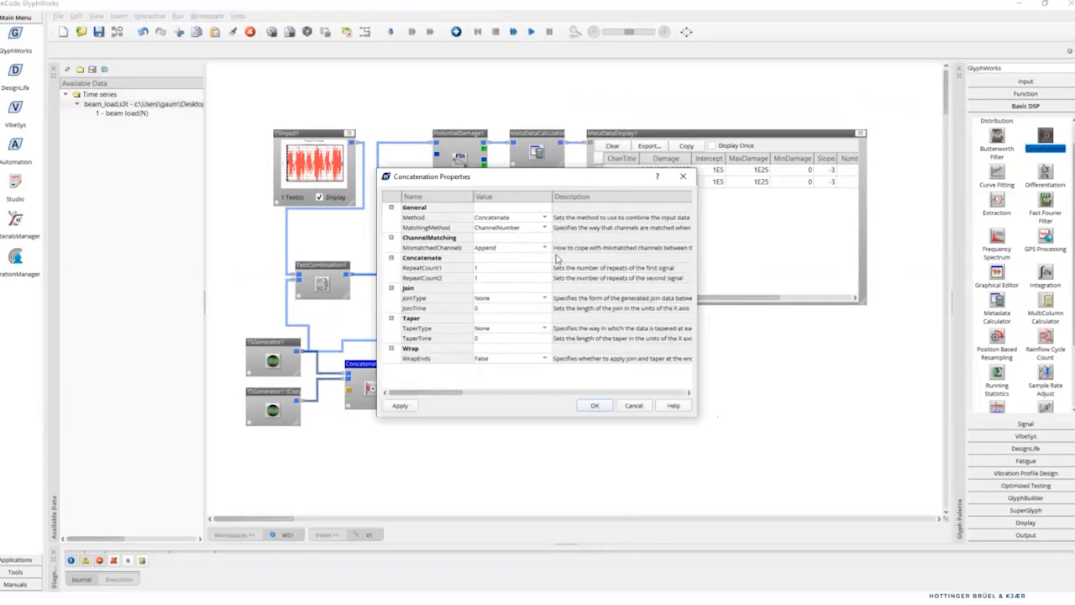
left_click(635, 405)
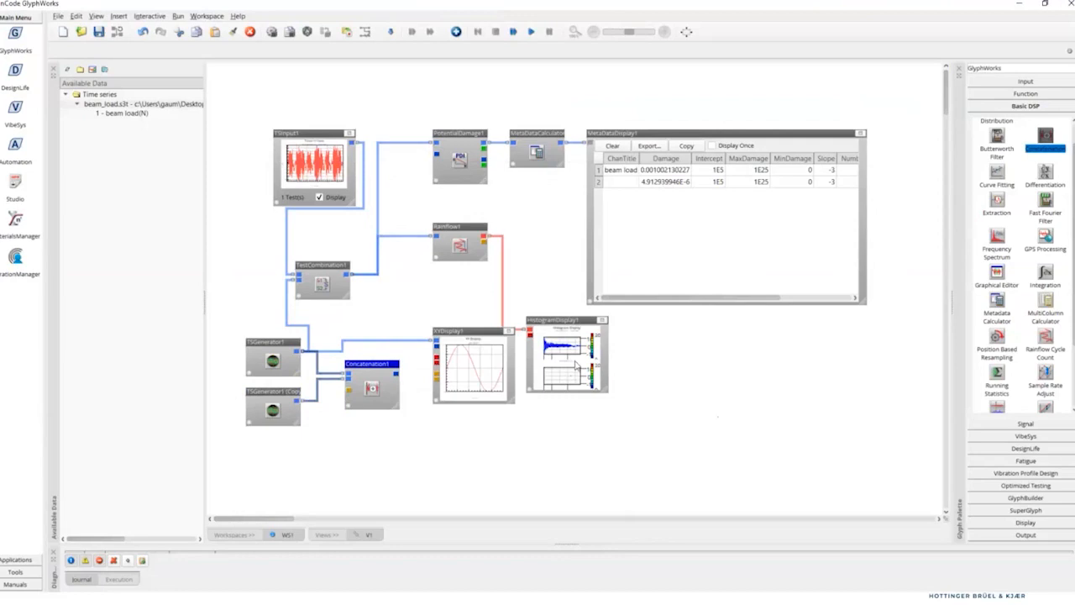
double_click(377, 393)
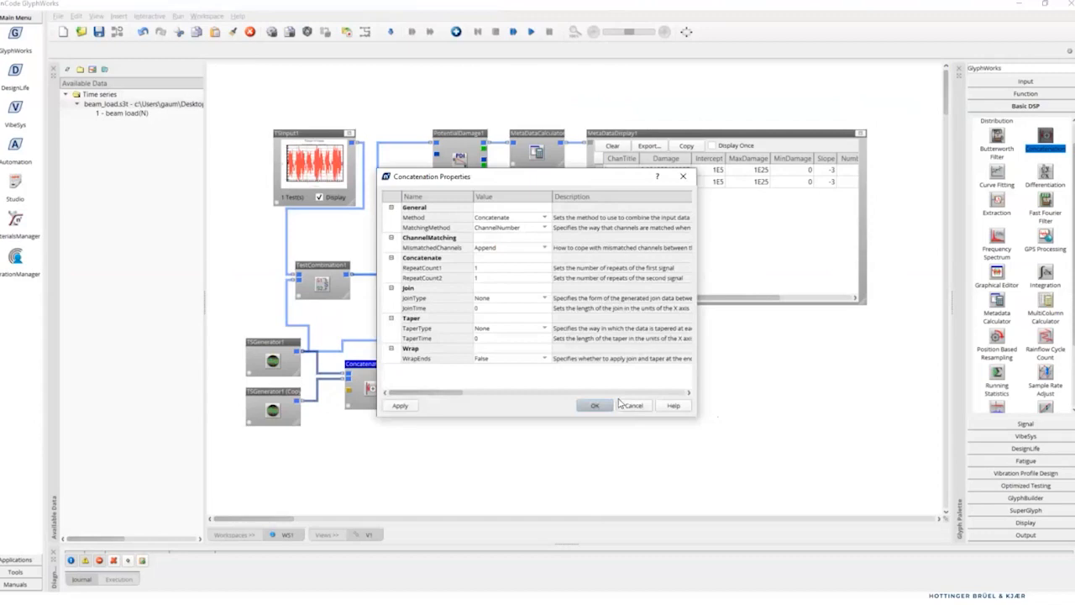
left_click(486, 281)
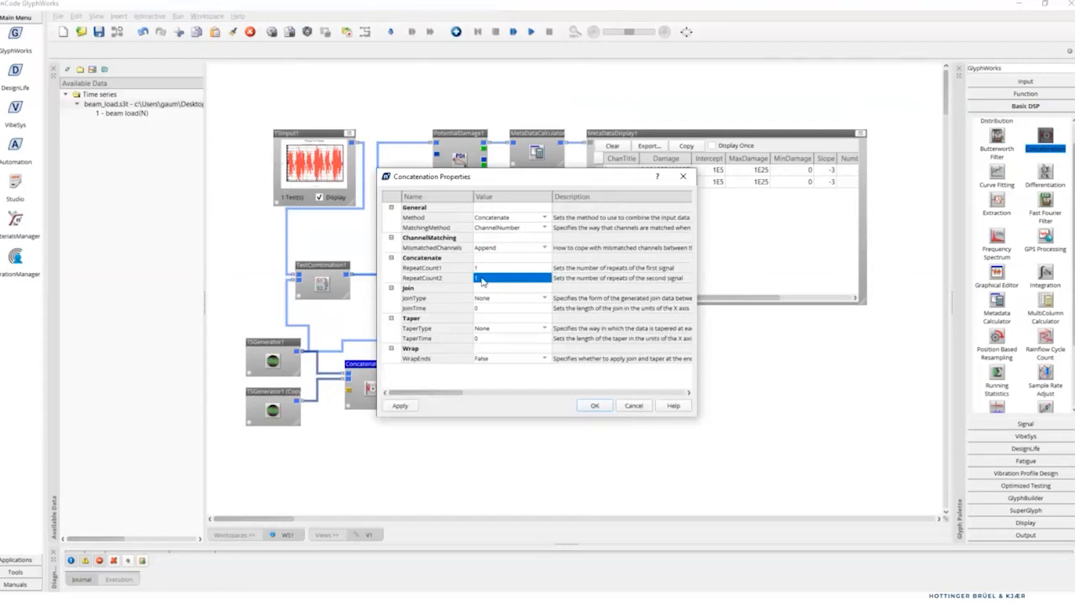
type("3")
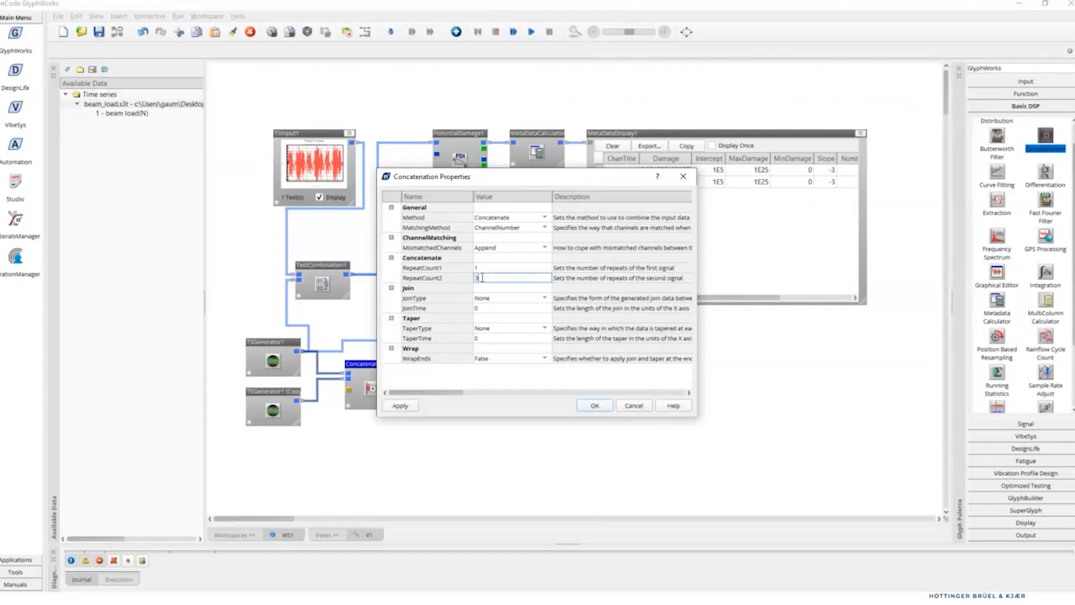
left_click(596, 407)
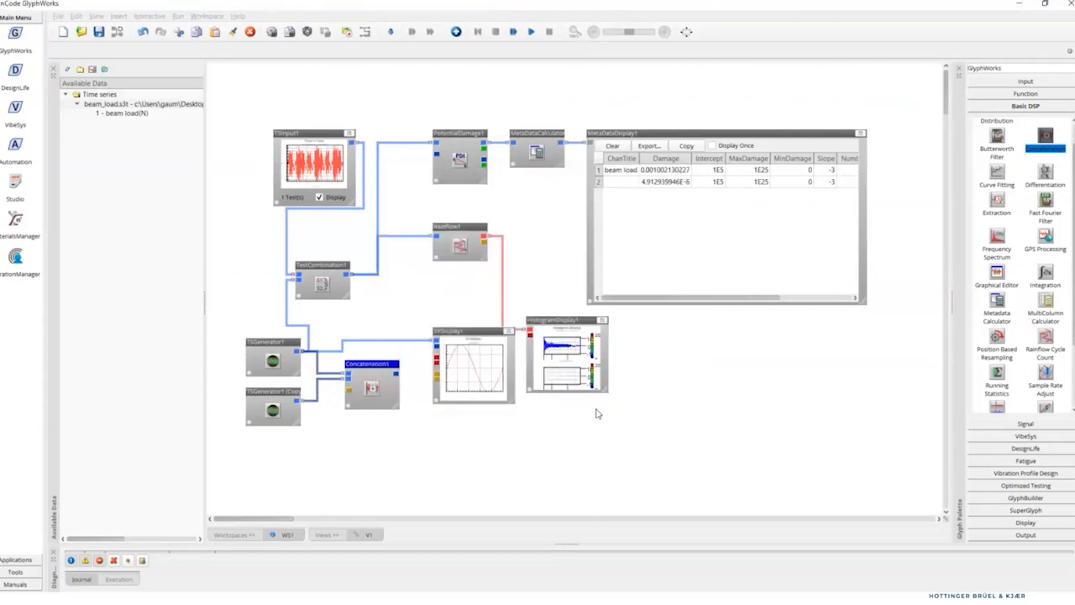
- Feed the XY display from Concatenation1 instead of TSGenerator1, and run the flow to check the combined waveform
right_click(406, 342)
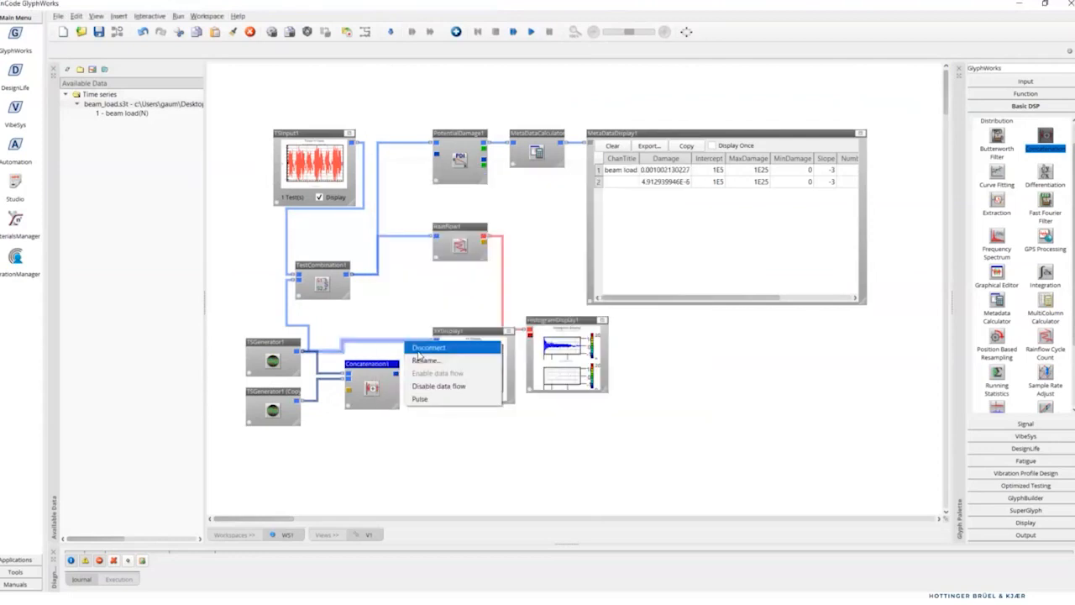
left_click(420, 350)
left_click_drag(436, 340, 397, 374)
left_click(531, 31)
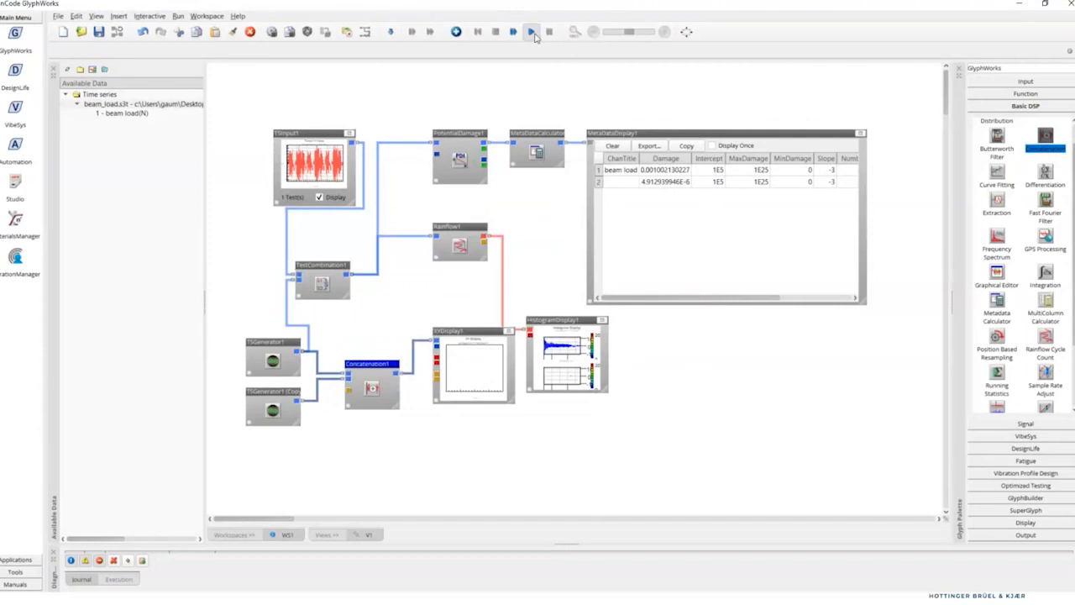
left_click(508, 331)
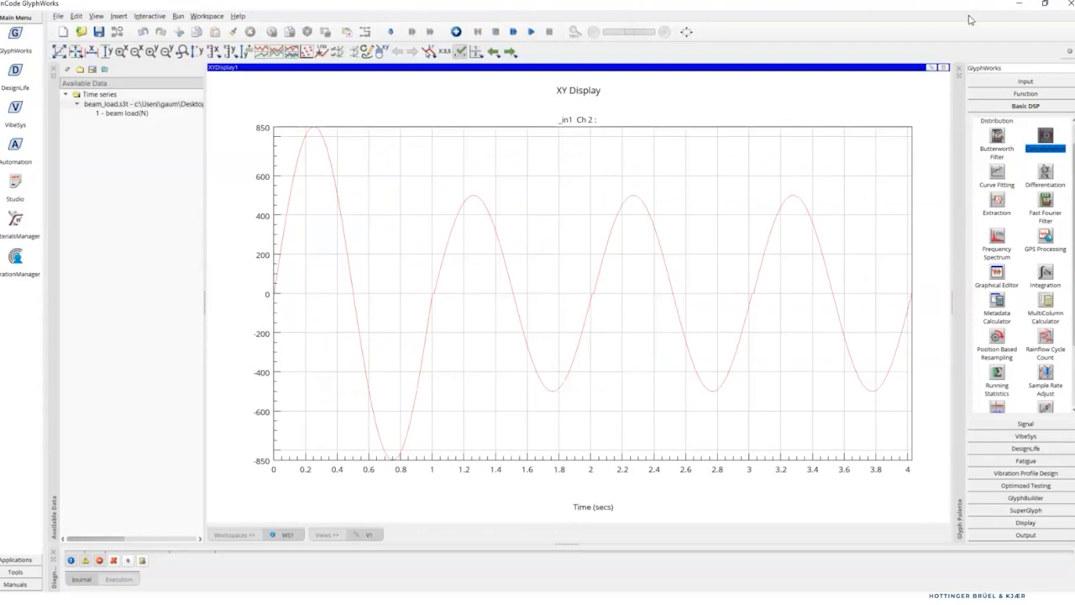
left_click(943, 67)
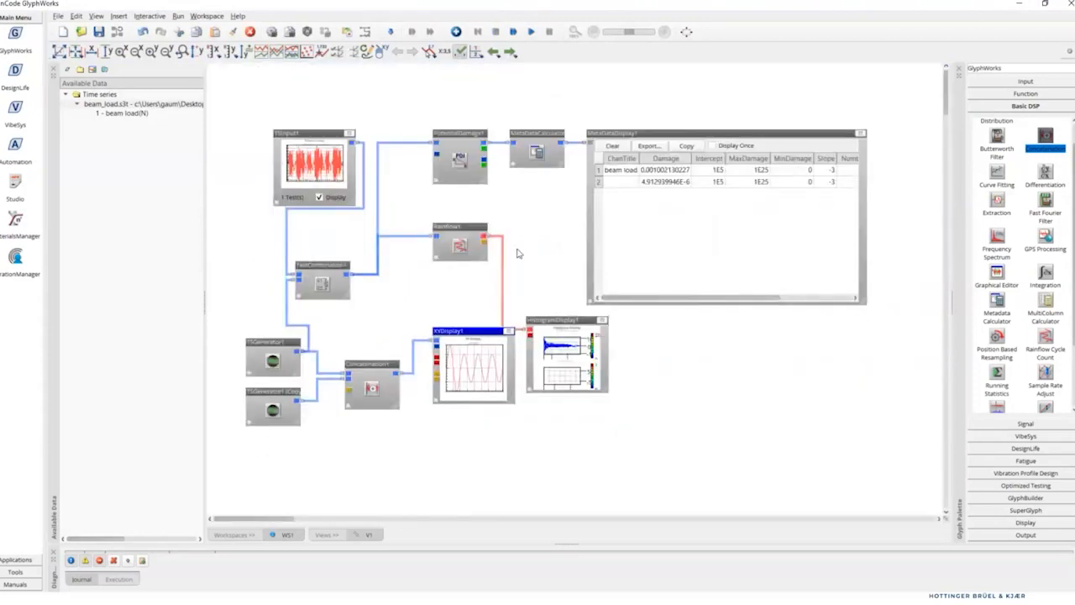
- Duplicate the second generator and the Concatenation glyph, placing both copies below the existing ones
right_click(264, 414)
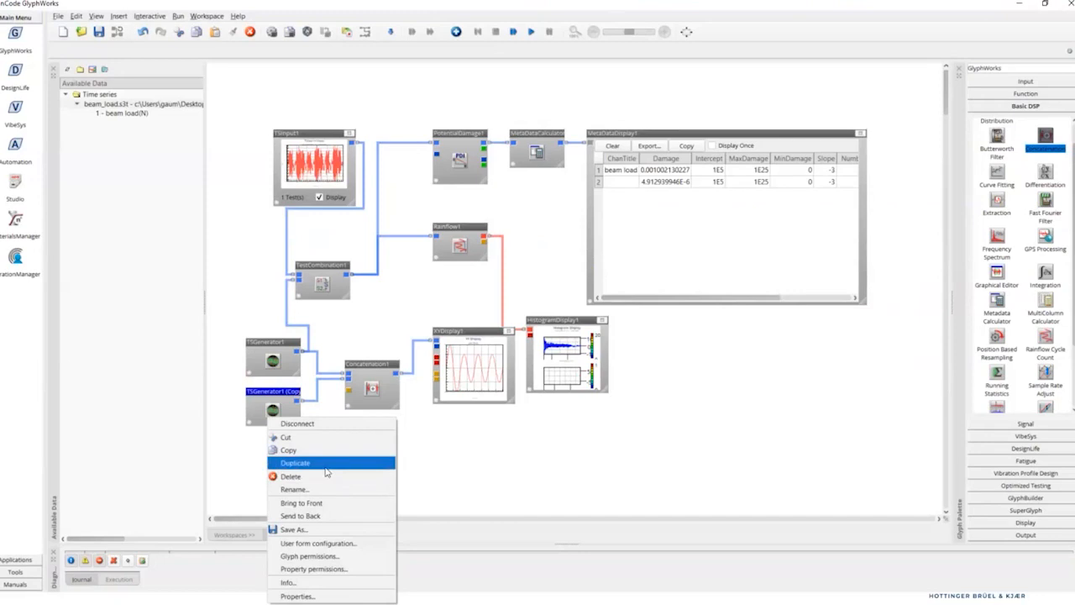
left_click(326, 473)
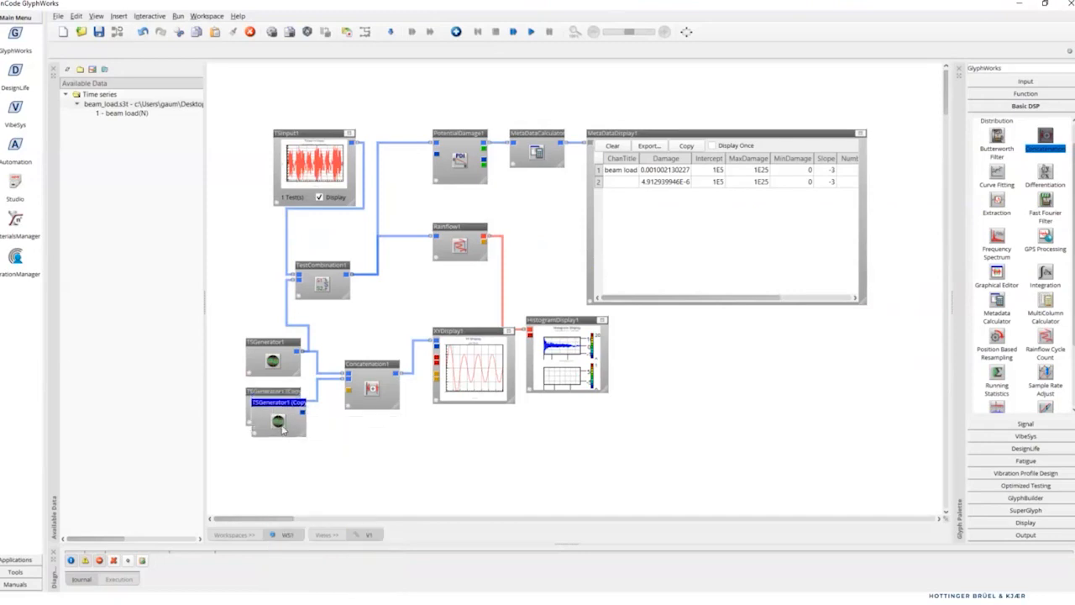
left_click_drag(278, 398, 280, 458)
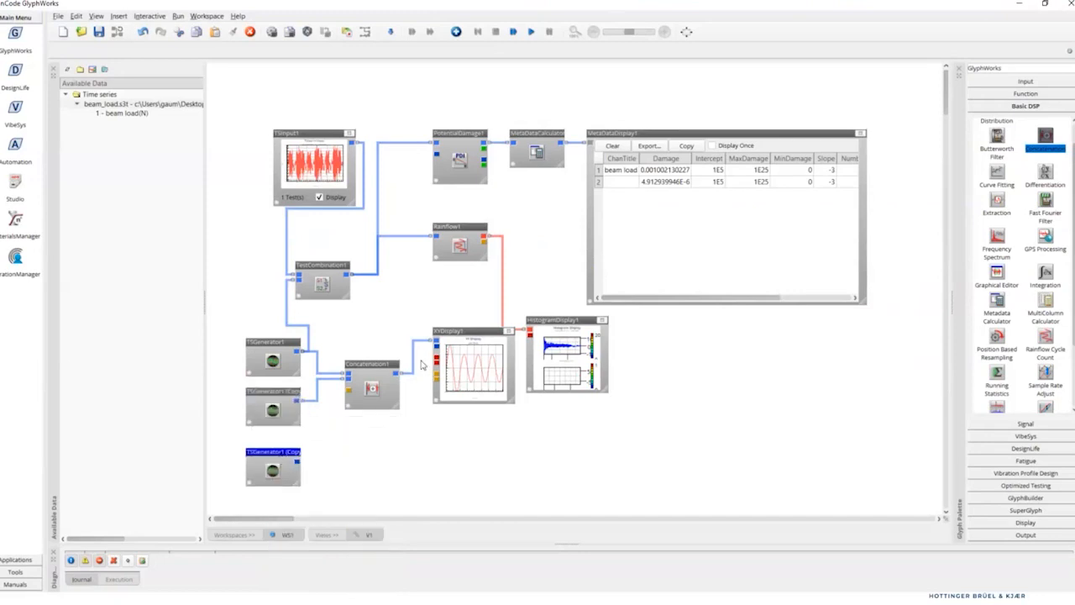
right_click(384, 367)
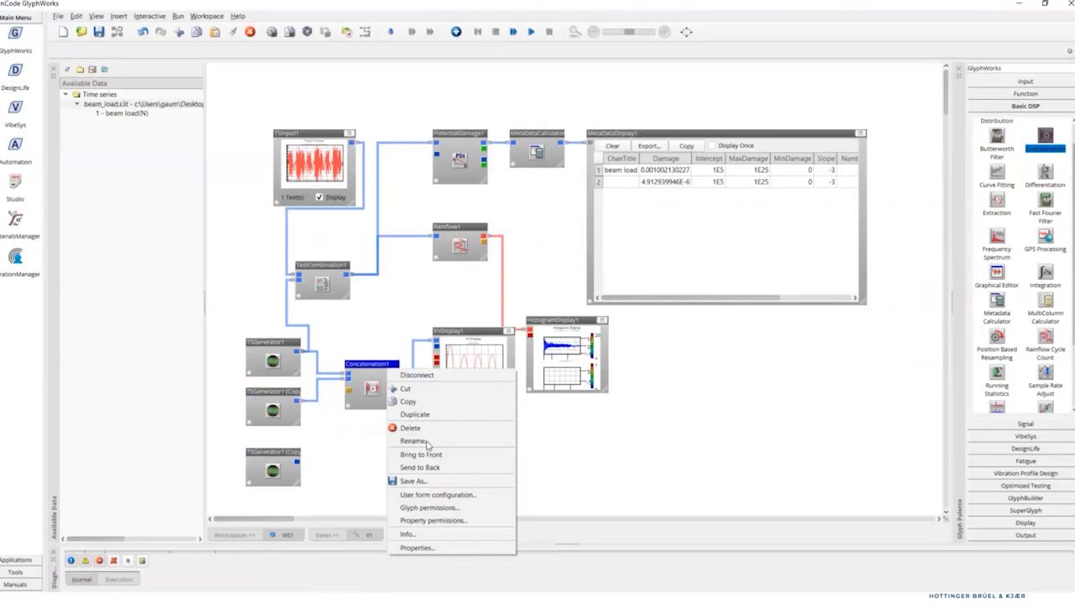
left_click(426, 415)
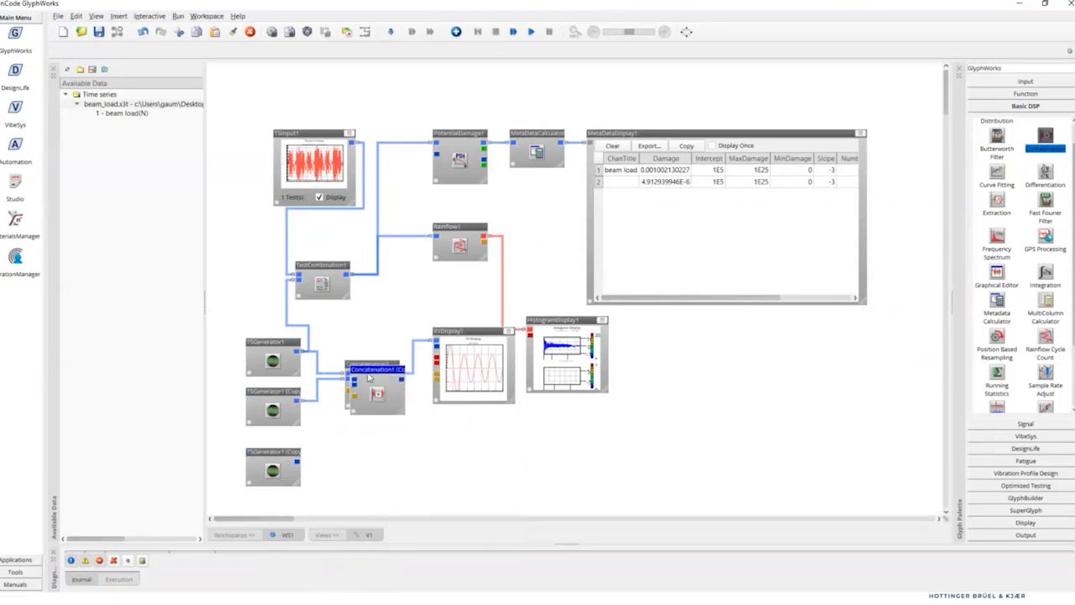
left_click_drag(378, 420, 417, 451)
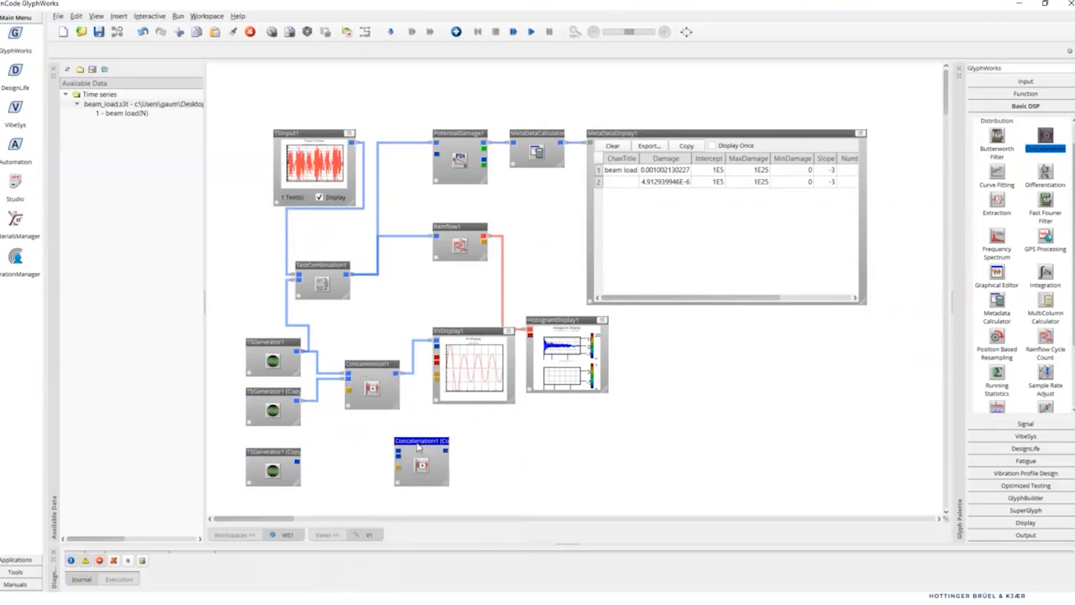
- Set the sine StartAmplitude of the lowest generator copy to 250
double_click(278, 469)
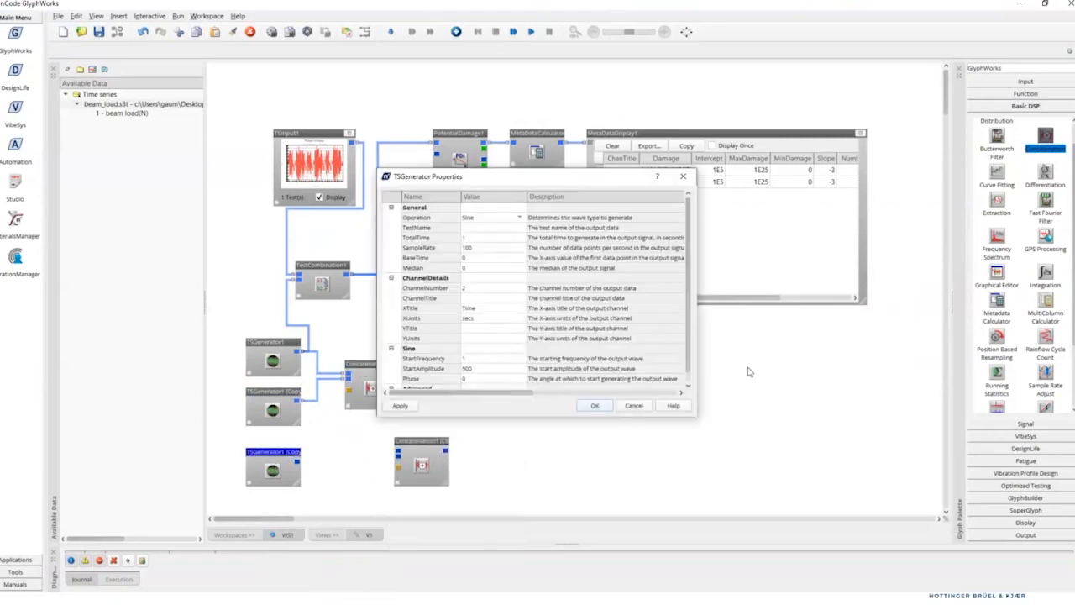
left_click(473, 369)
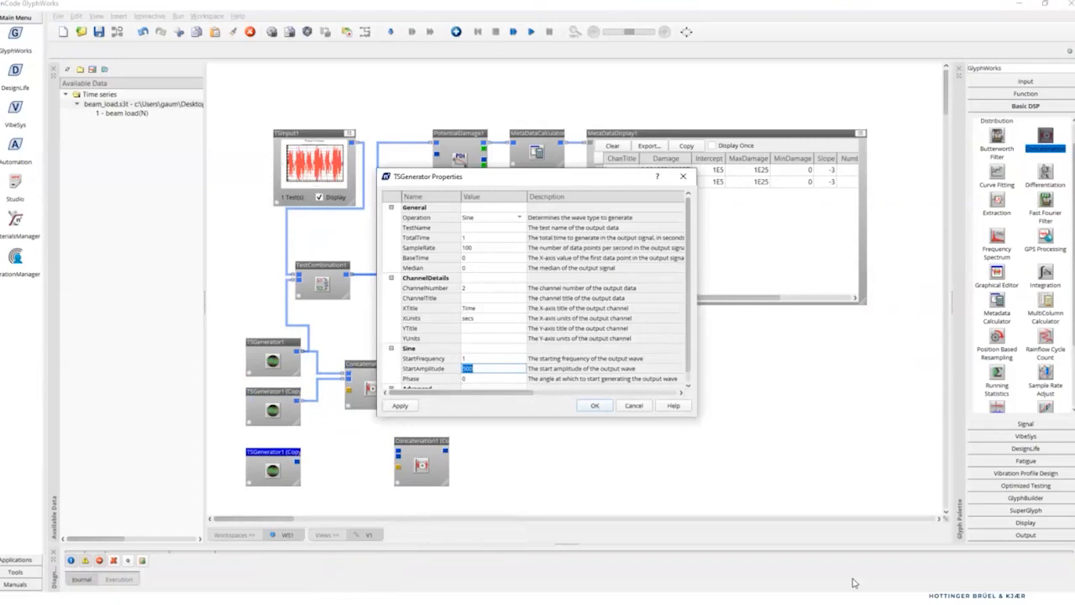
type("250")
left_click(594, 407)
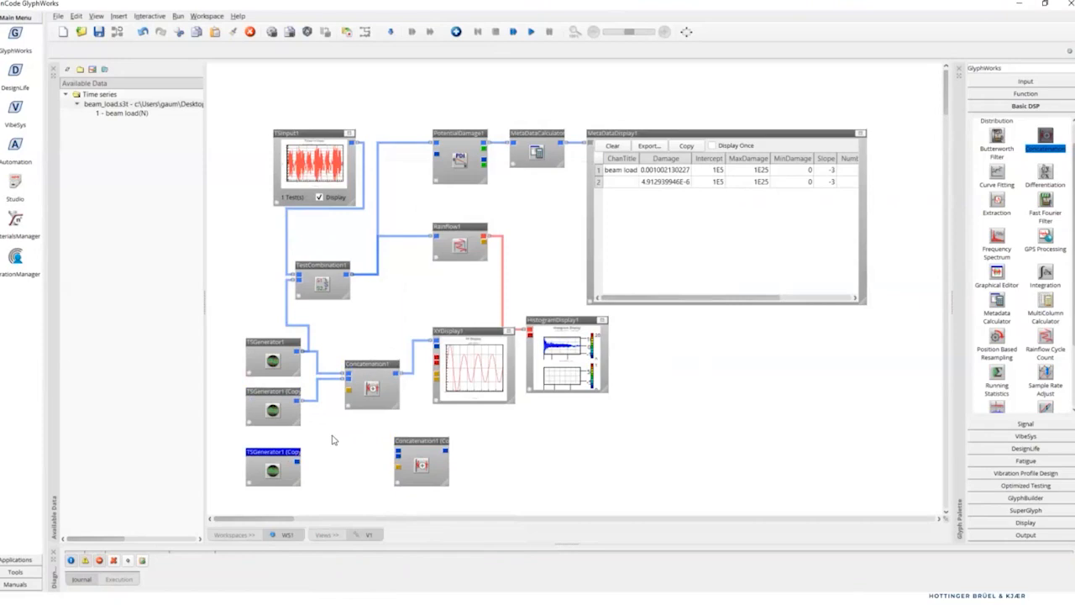
- Connect Concatenation1 and the third generator to the copied Concatenation glyph's two time series inputs, and feed its output to the repositioned XY display
left_click_drag(396, 375, 398, 453)
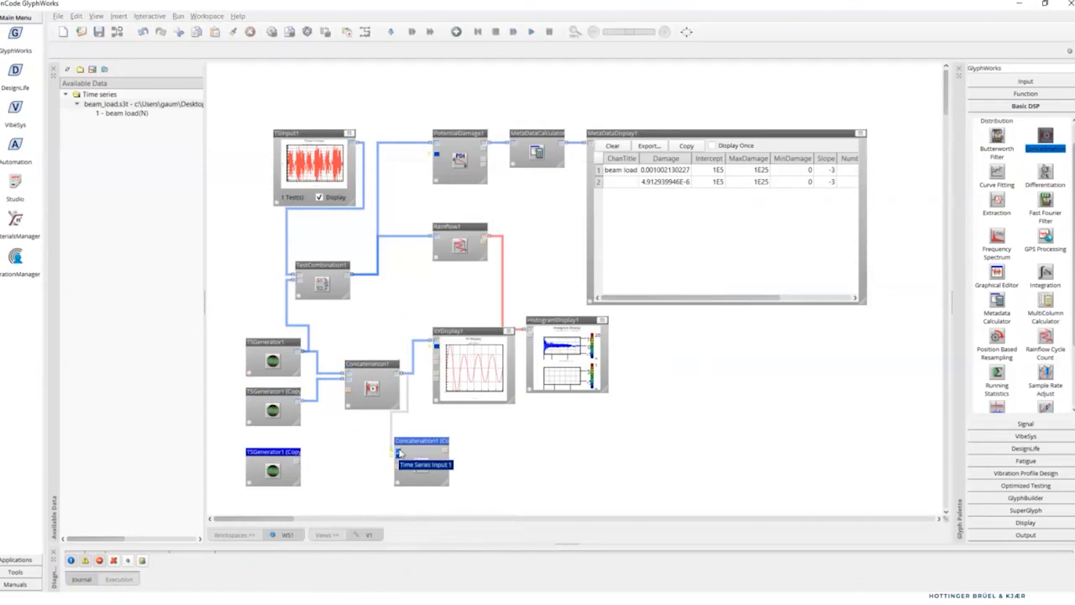
left_click_drag(296, 461, 398, 460)
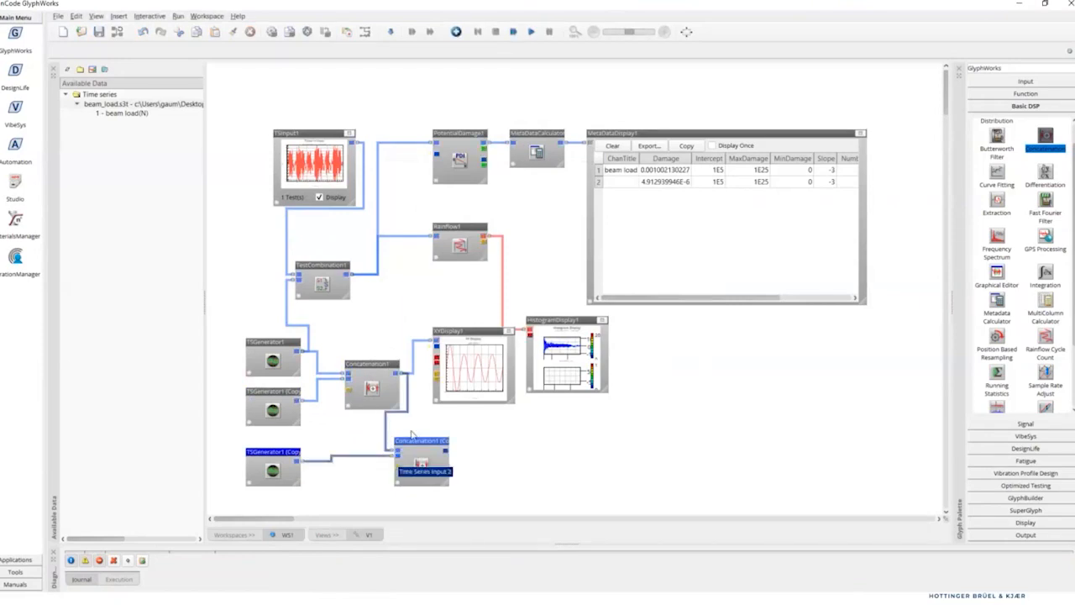
right_click(417, 347)
left_click(374, 342)
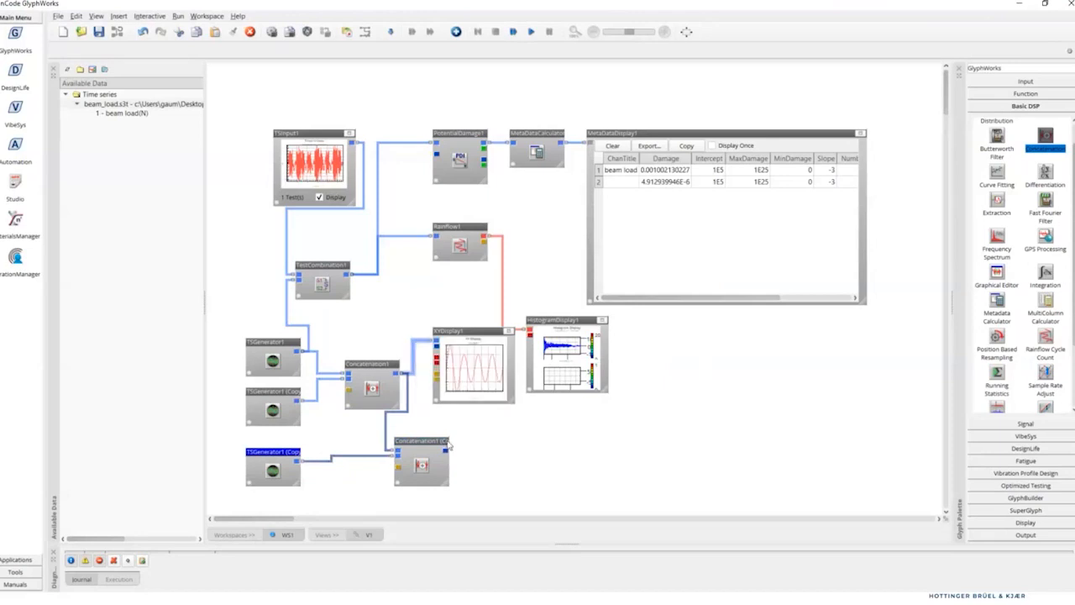
left_click_drag(447, 450, 550, 433)
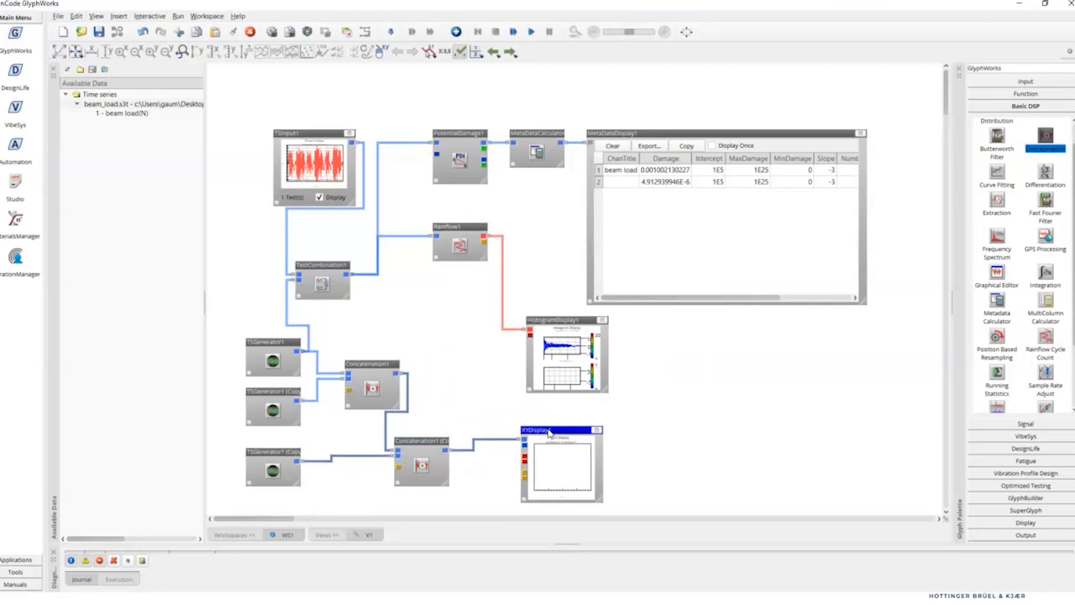
- Set RepeatCount2 of the copied Concatenation glyph to 5 and accept its properties
double_click(436, 470)
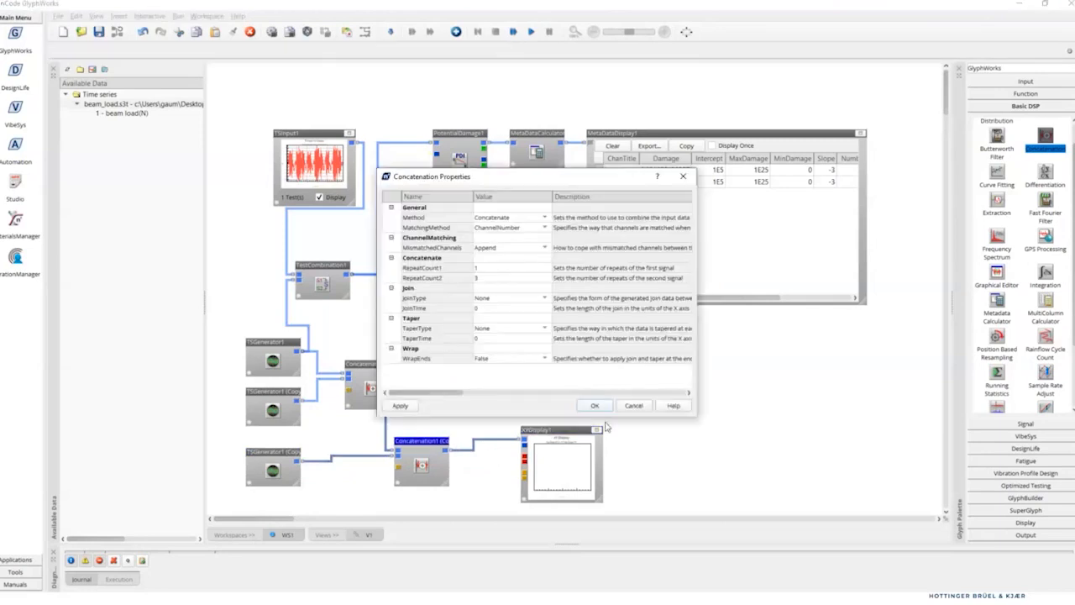
left_click(494, 279)
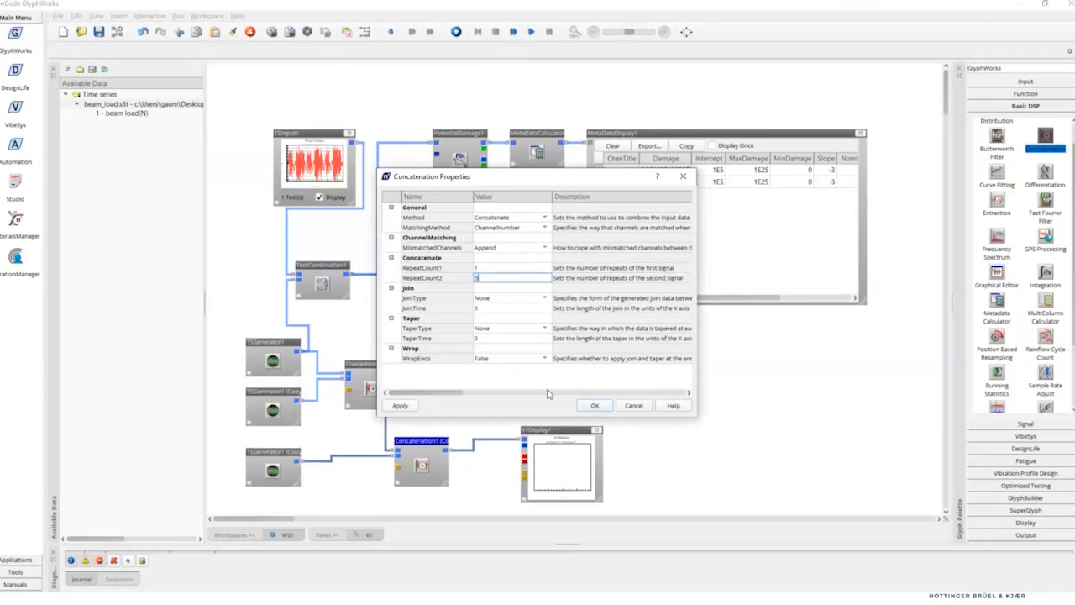
left_click(594, 405)
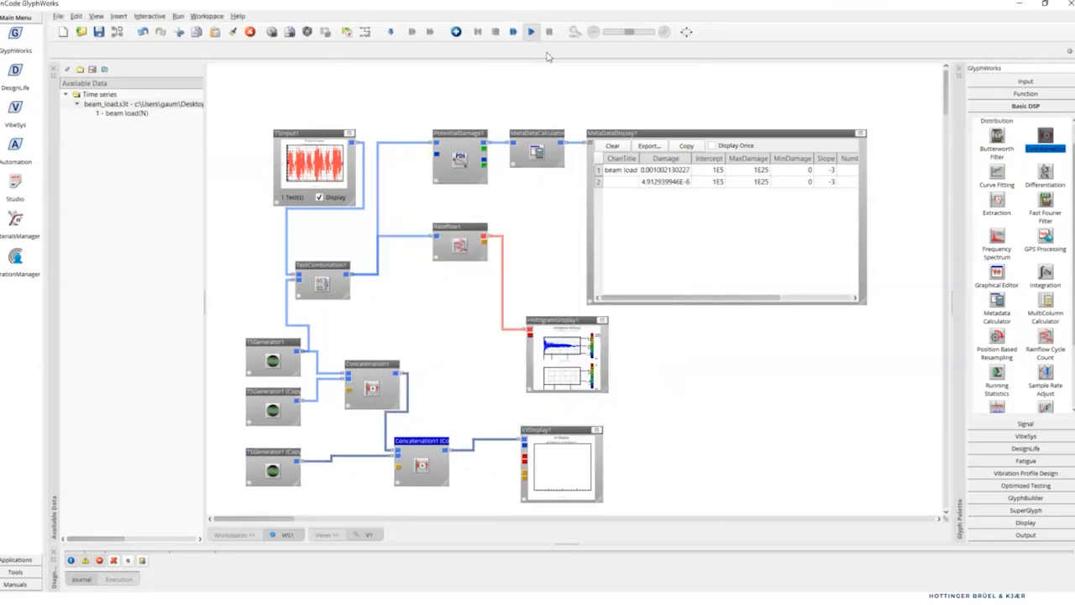
- Examine the concatenated sine signal in the enlarged XY display and the rainflow cycles in the enlarged histogram display
left_click(596, 430)
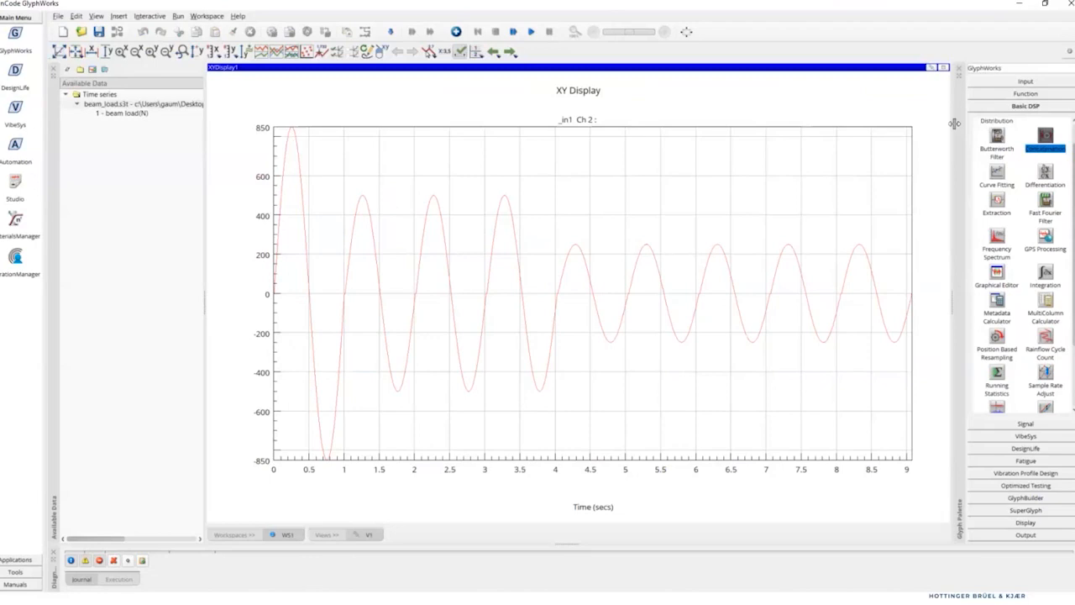
left_click(943, 67)
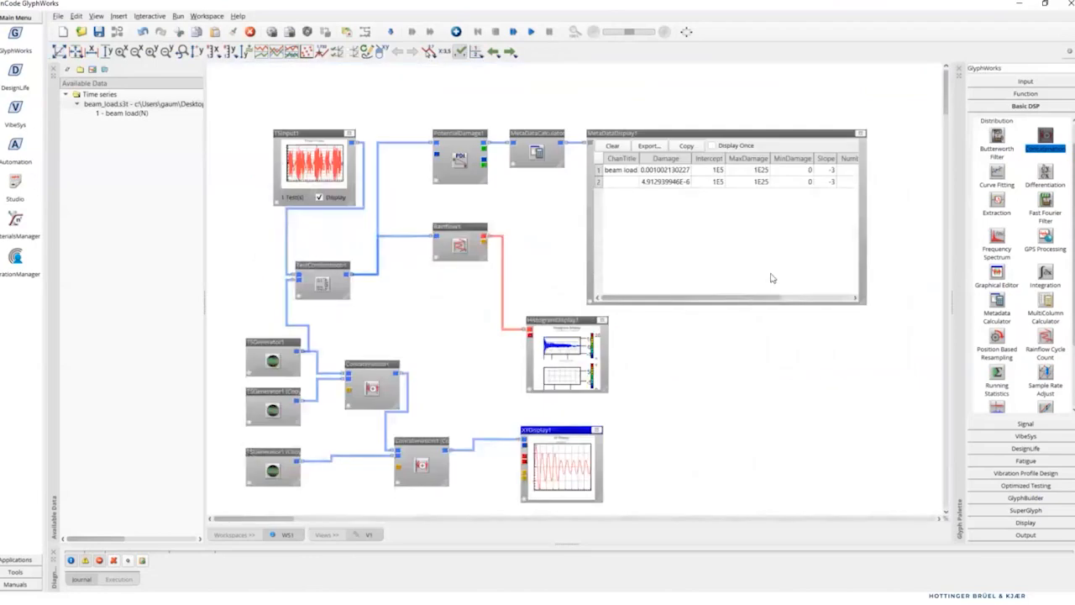
left_click(602, 321)
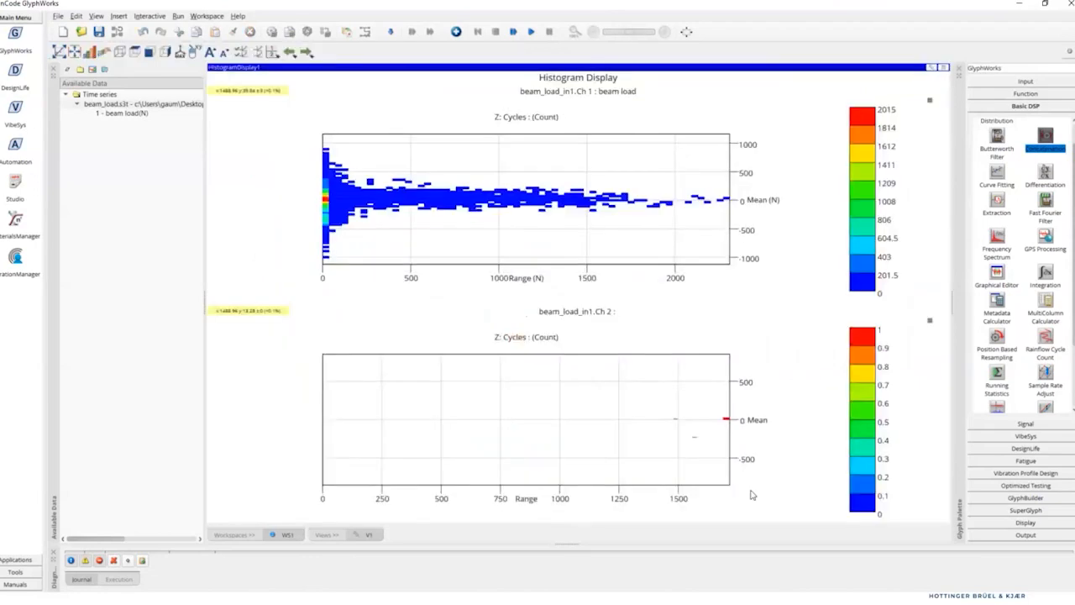
left_click(943, 67)
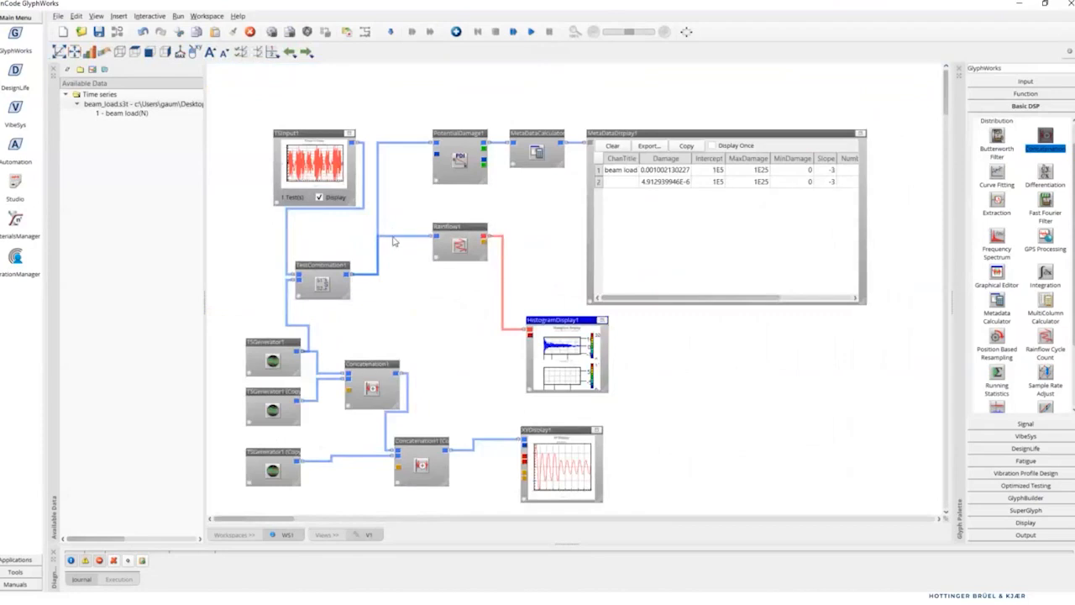
- Disconnect TestCombination1's output from the Rainflow1 glyph
left_click(394, 240)
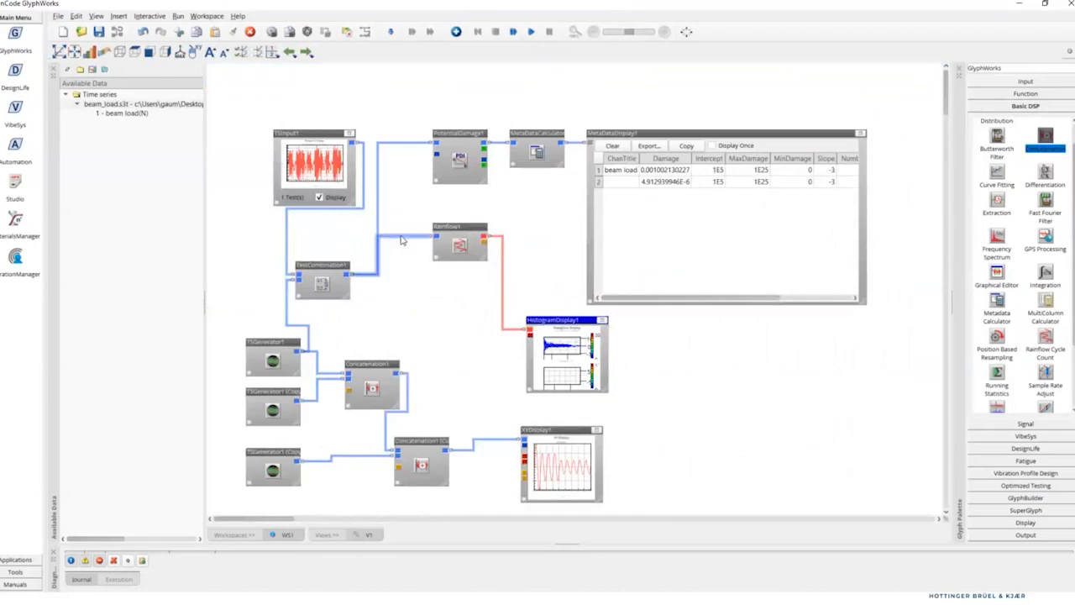
right_click(401, 241)
left_click(429, 242)
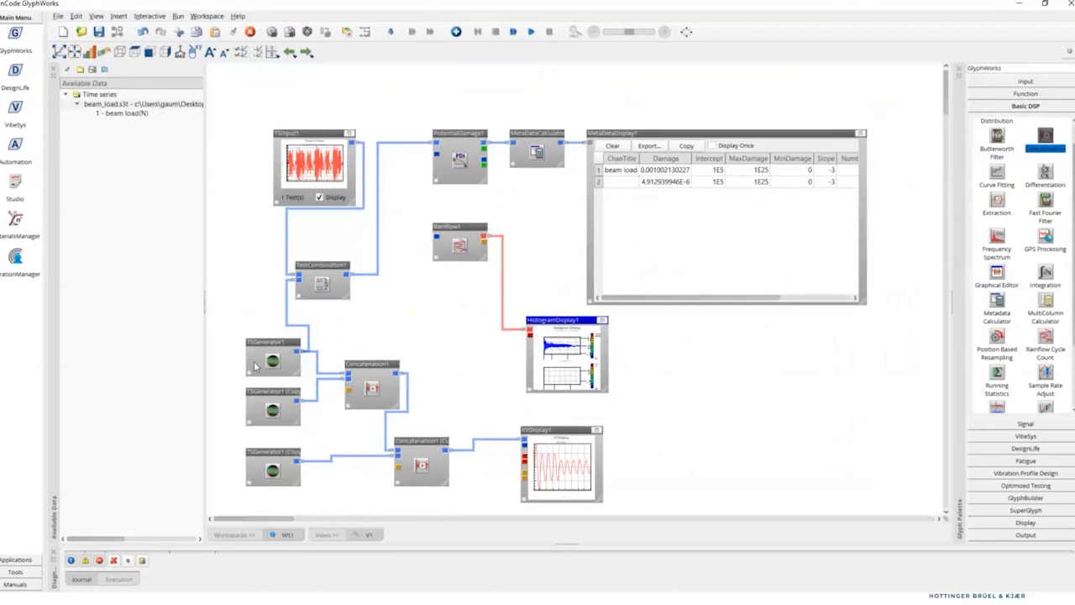
- Disconnect TSGenerator1 from TestCombination1 and feed the copied Concatenation glyph's output into that second input instead
left_click(286, 313)
right_click(287, 313)
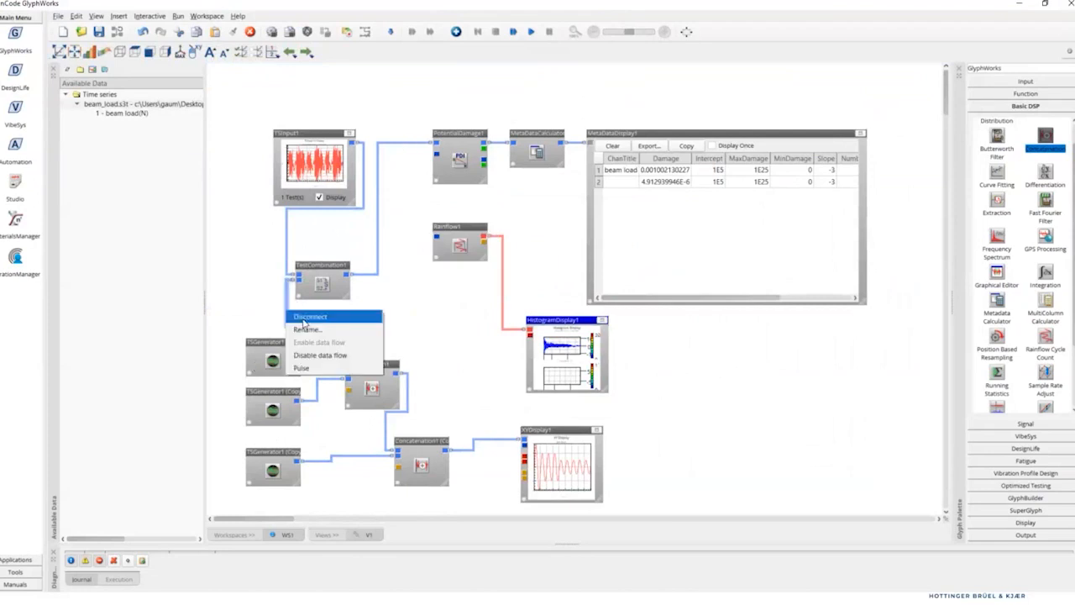
left_click(315, 315)
left_click_drag(445, 454, 322, 284)
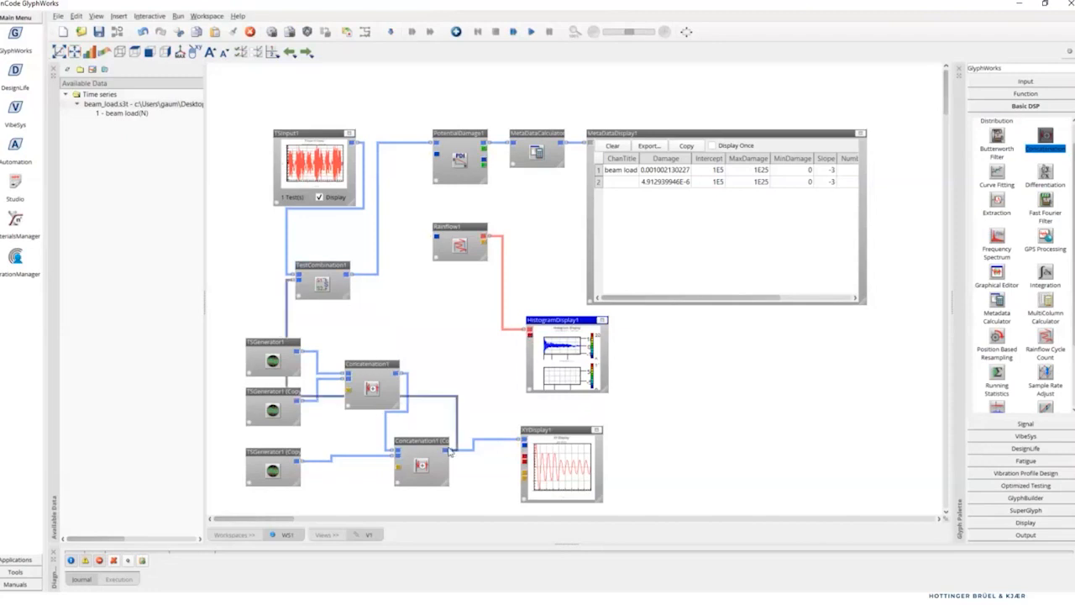
- Connect the copied Concatenation glyph's output to Rainflow1's time series input and run the flow
left_click_drag(452, 452, 435, 238)
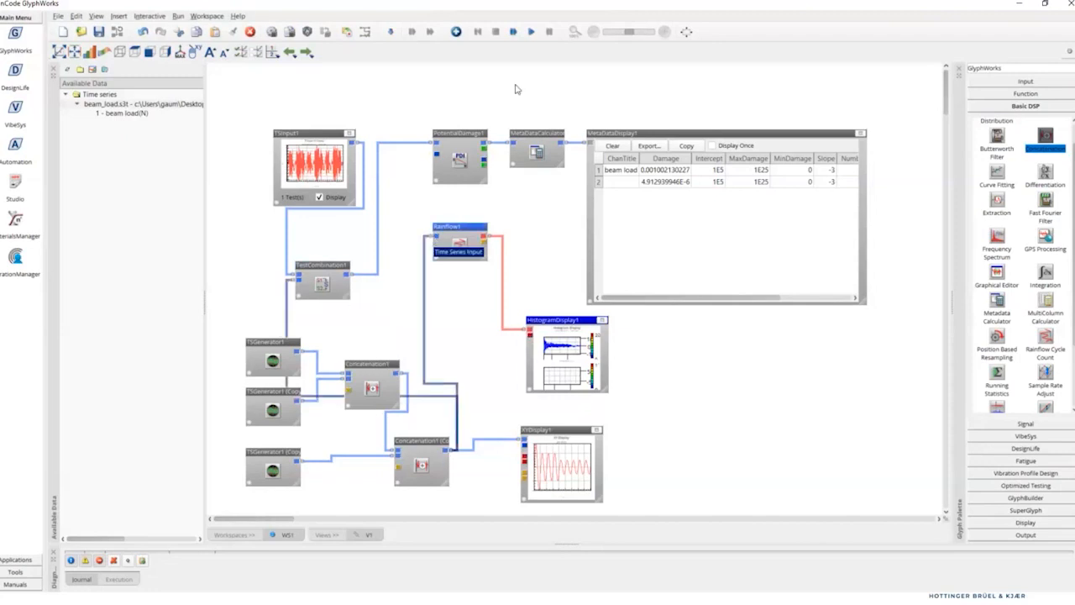
left_click(530, 31)
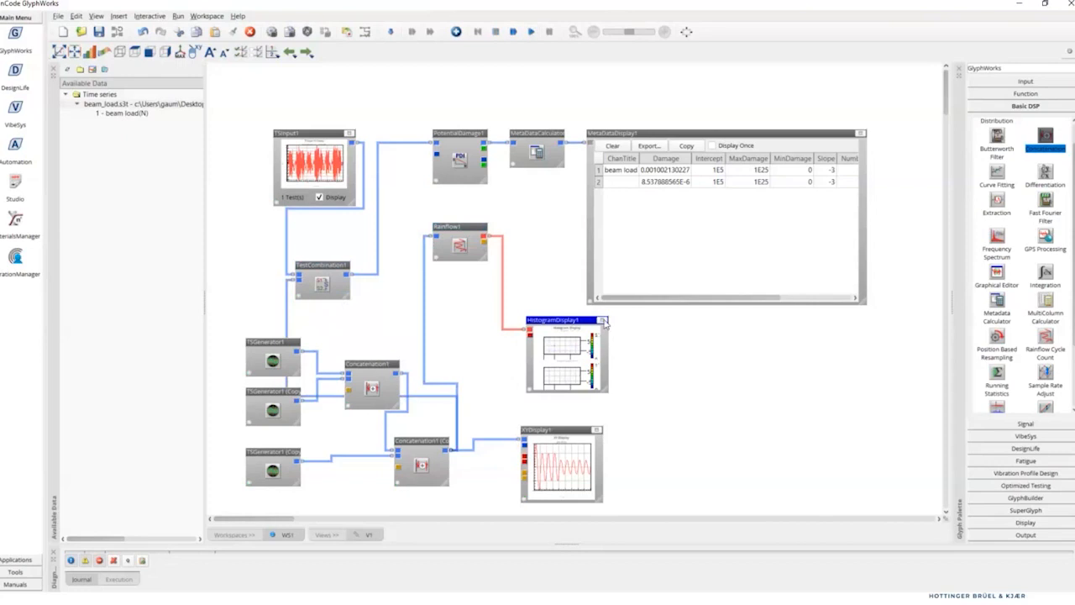
- Remove the link from the copied Concatenation glyph to Rainflow1, connect TestCombination1's output to Rainflow1 instead, and rerun the flow
left_click(424, 307)
right_click(426, 309)
left_click(441, 314)
left_click_drag(349, 275, 435, 238)
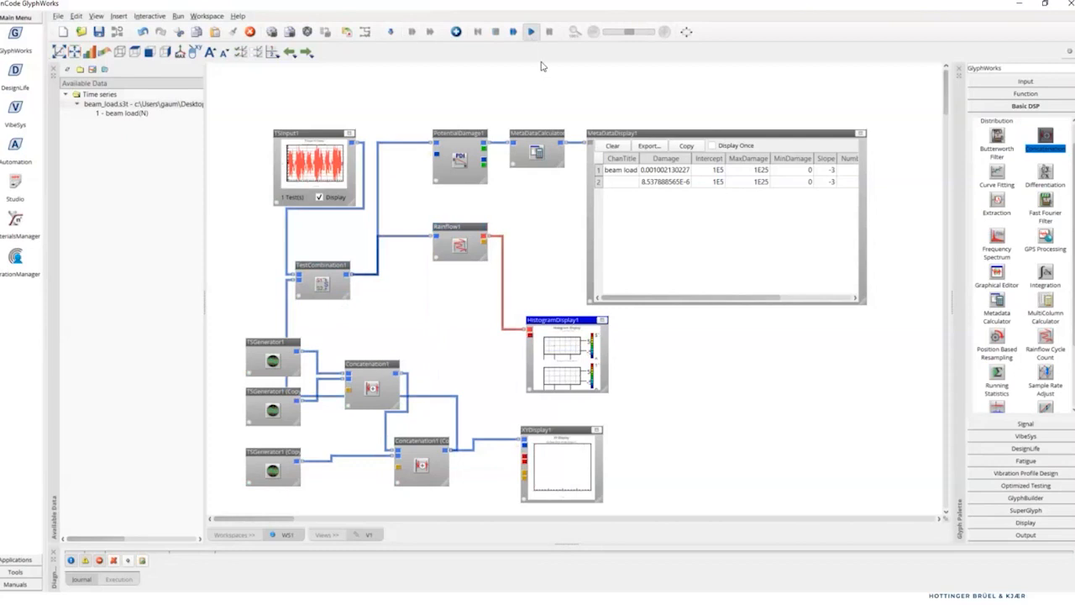
- Enlarge the histogram display, give both channels' histograms common axis and color scales, and restore the display's size
left_click(601, 324)
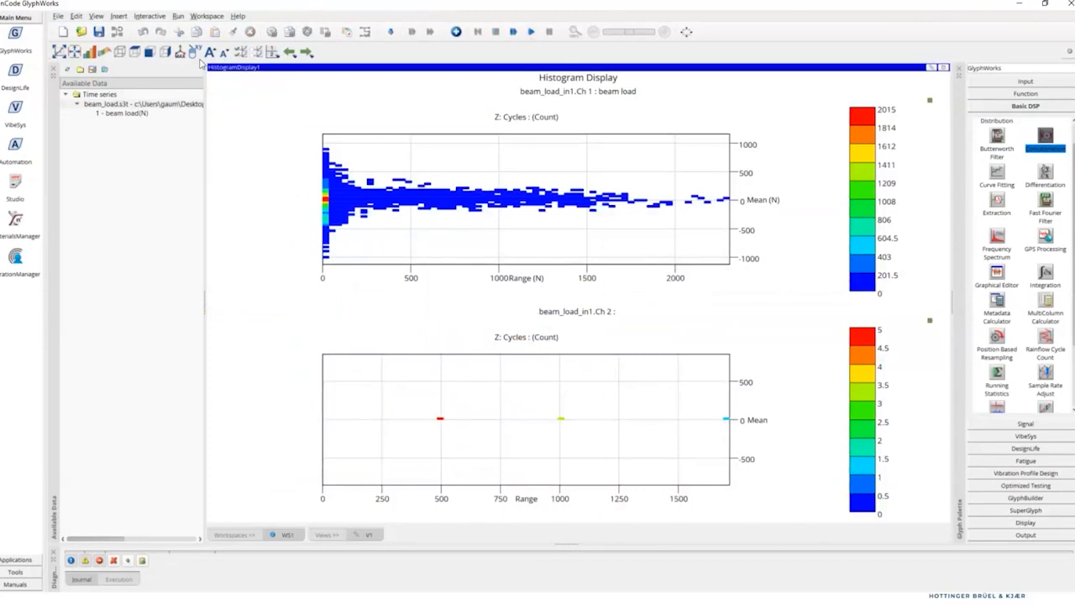
left_click(181, 52)
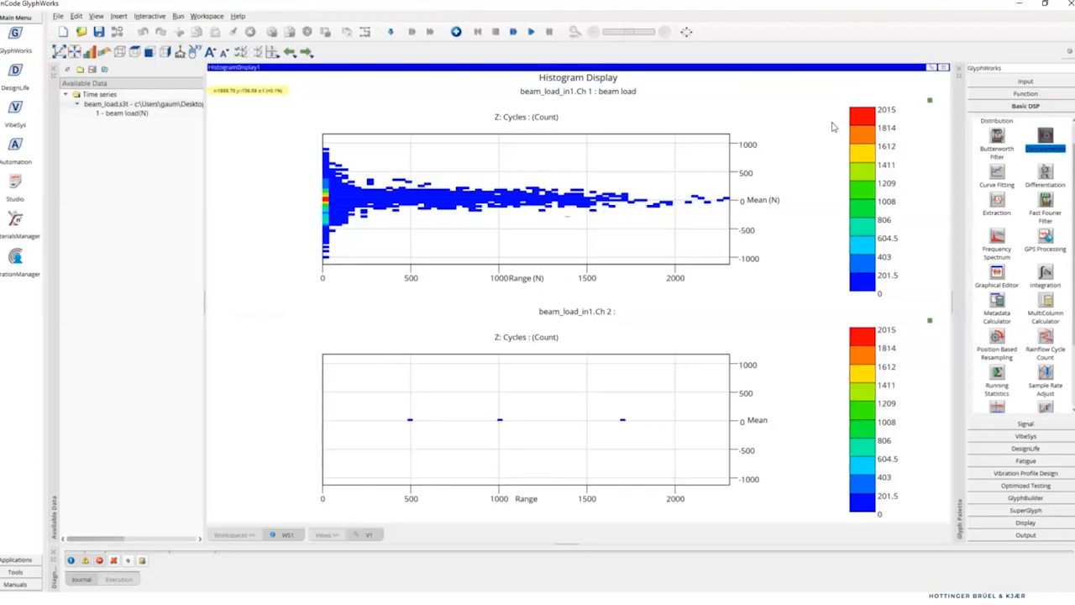
left_click(944, 66)
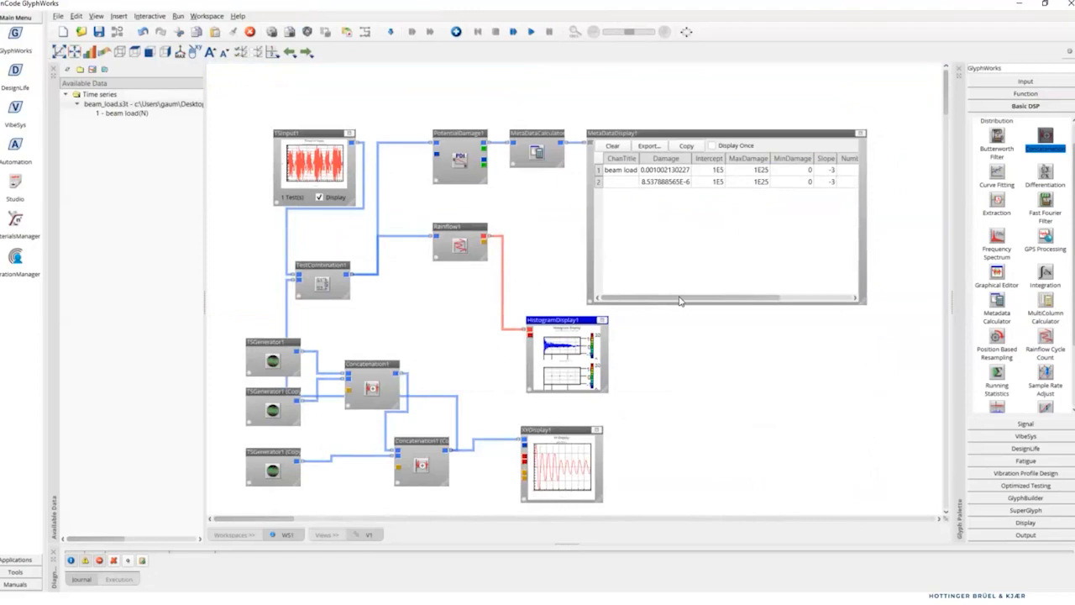
- Examine the Damage and Number of Cycles values for both channels in the enlarged metadata display, and return to the flow
left_click(859, 133)
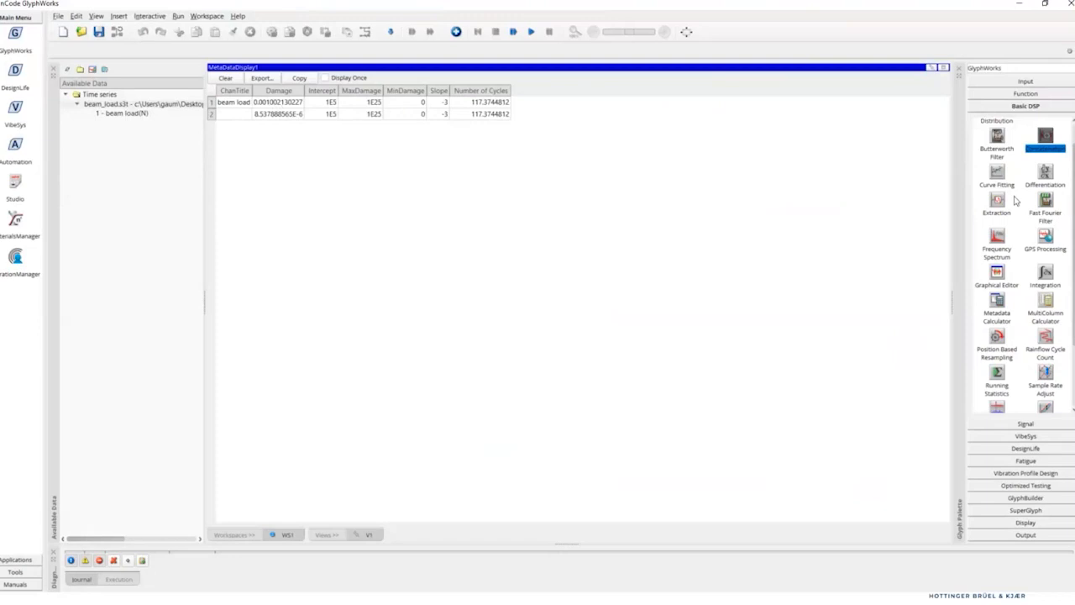
left_click(942, 67)
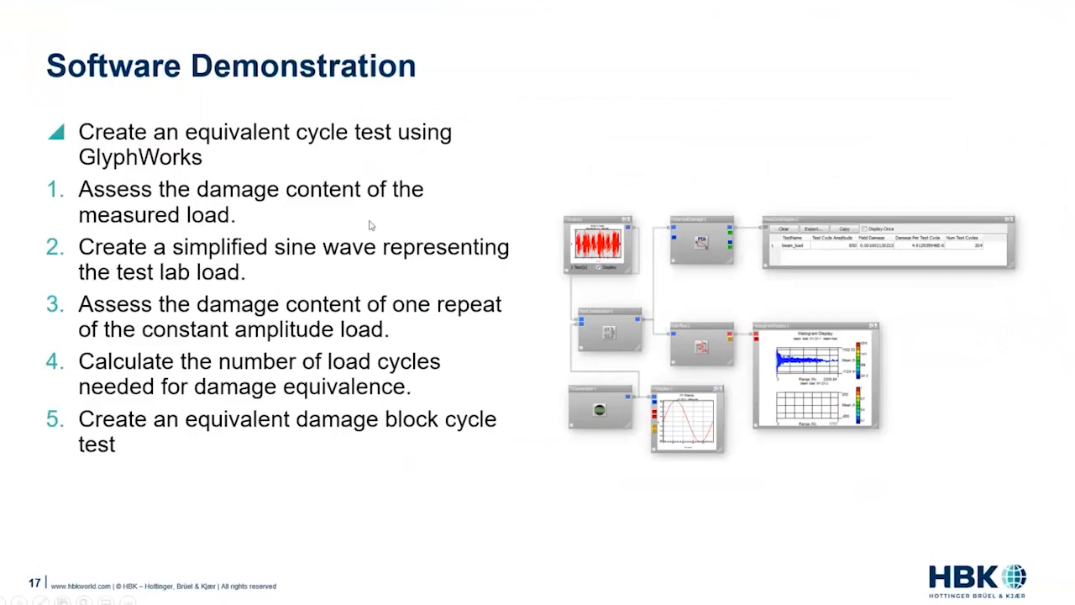
left_click(372, 225)
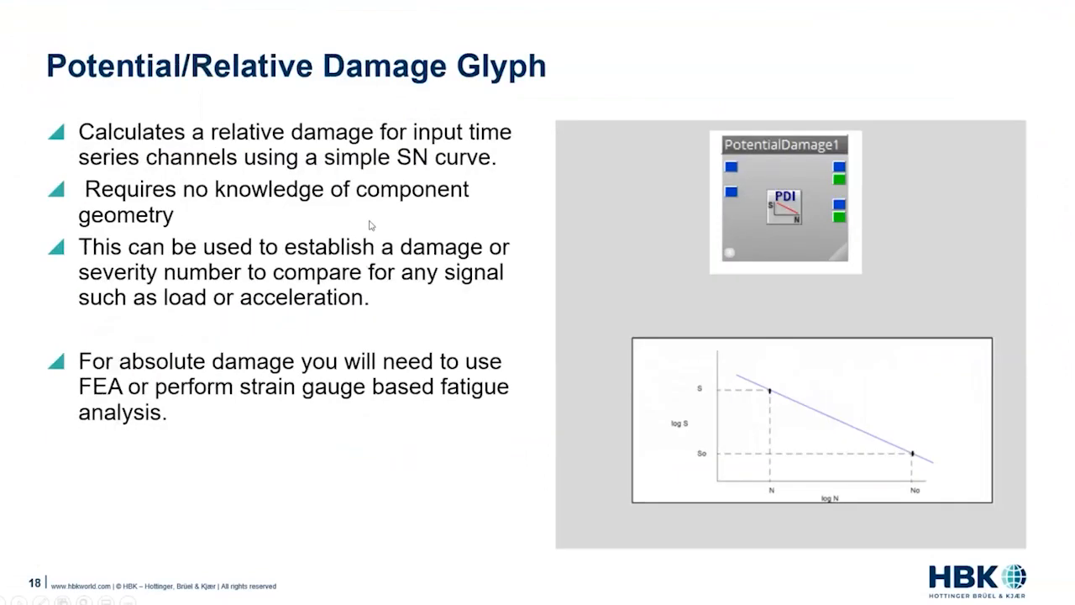